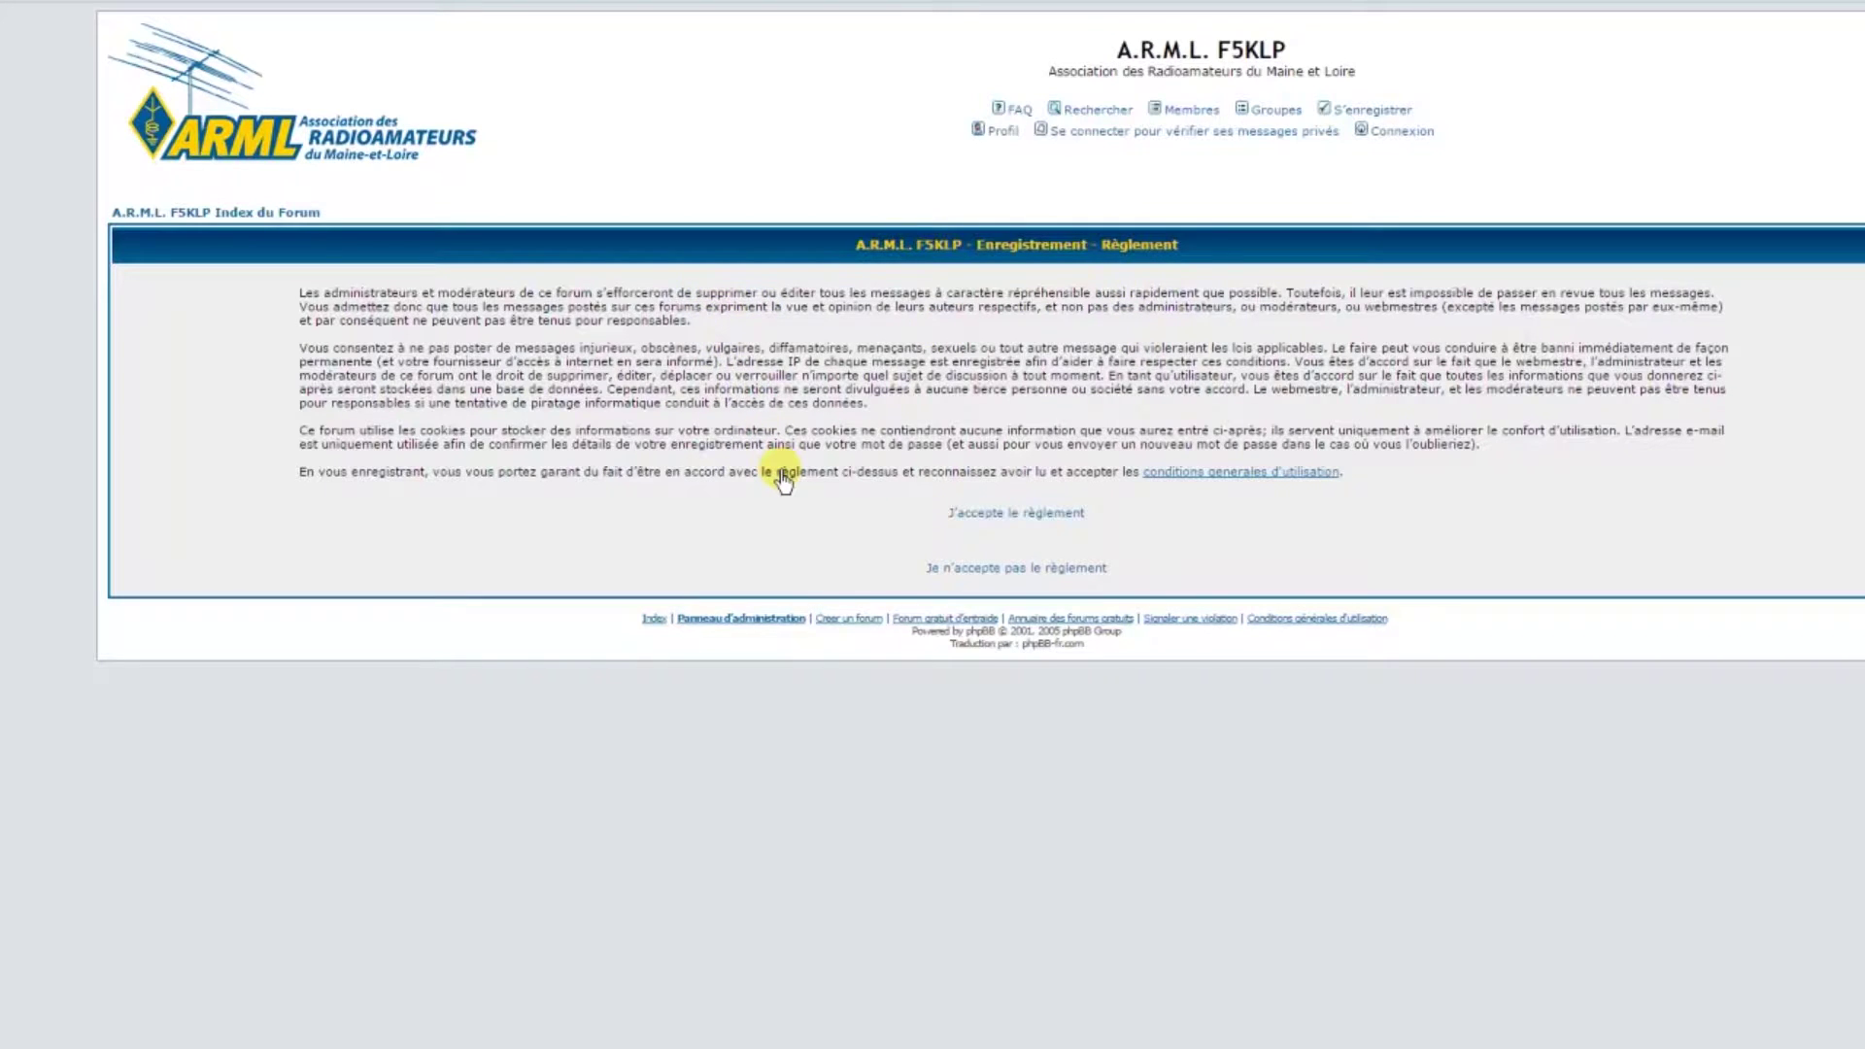
Accept the forum rules with 'J'accepte le règlement' to continue registering
left_click(1028, 530)
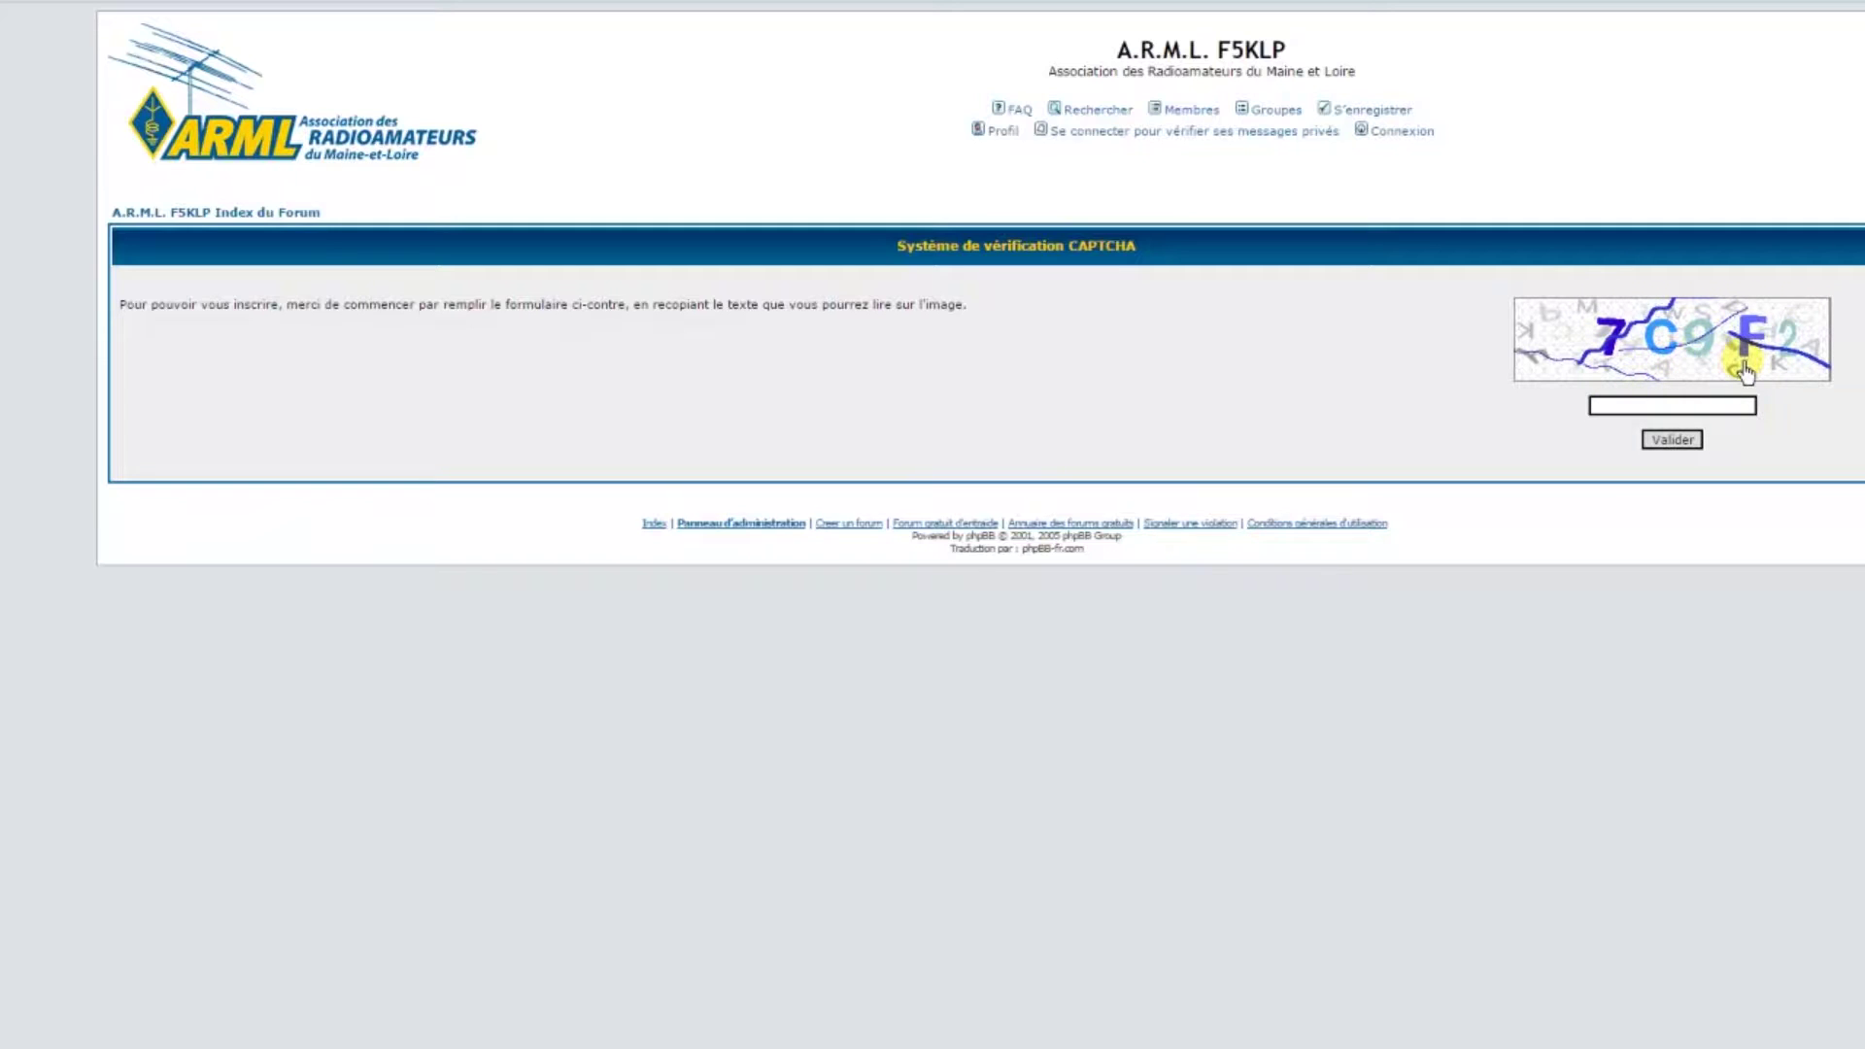
Enter the displayed CAPTCHA code and validate it
left_click(1688, 413)
type("7C9F2")
left_click(1672, 440)
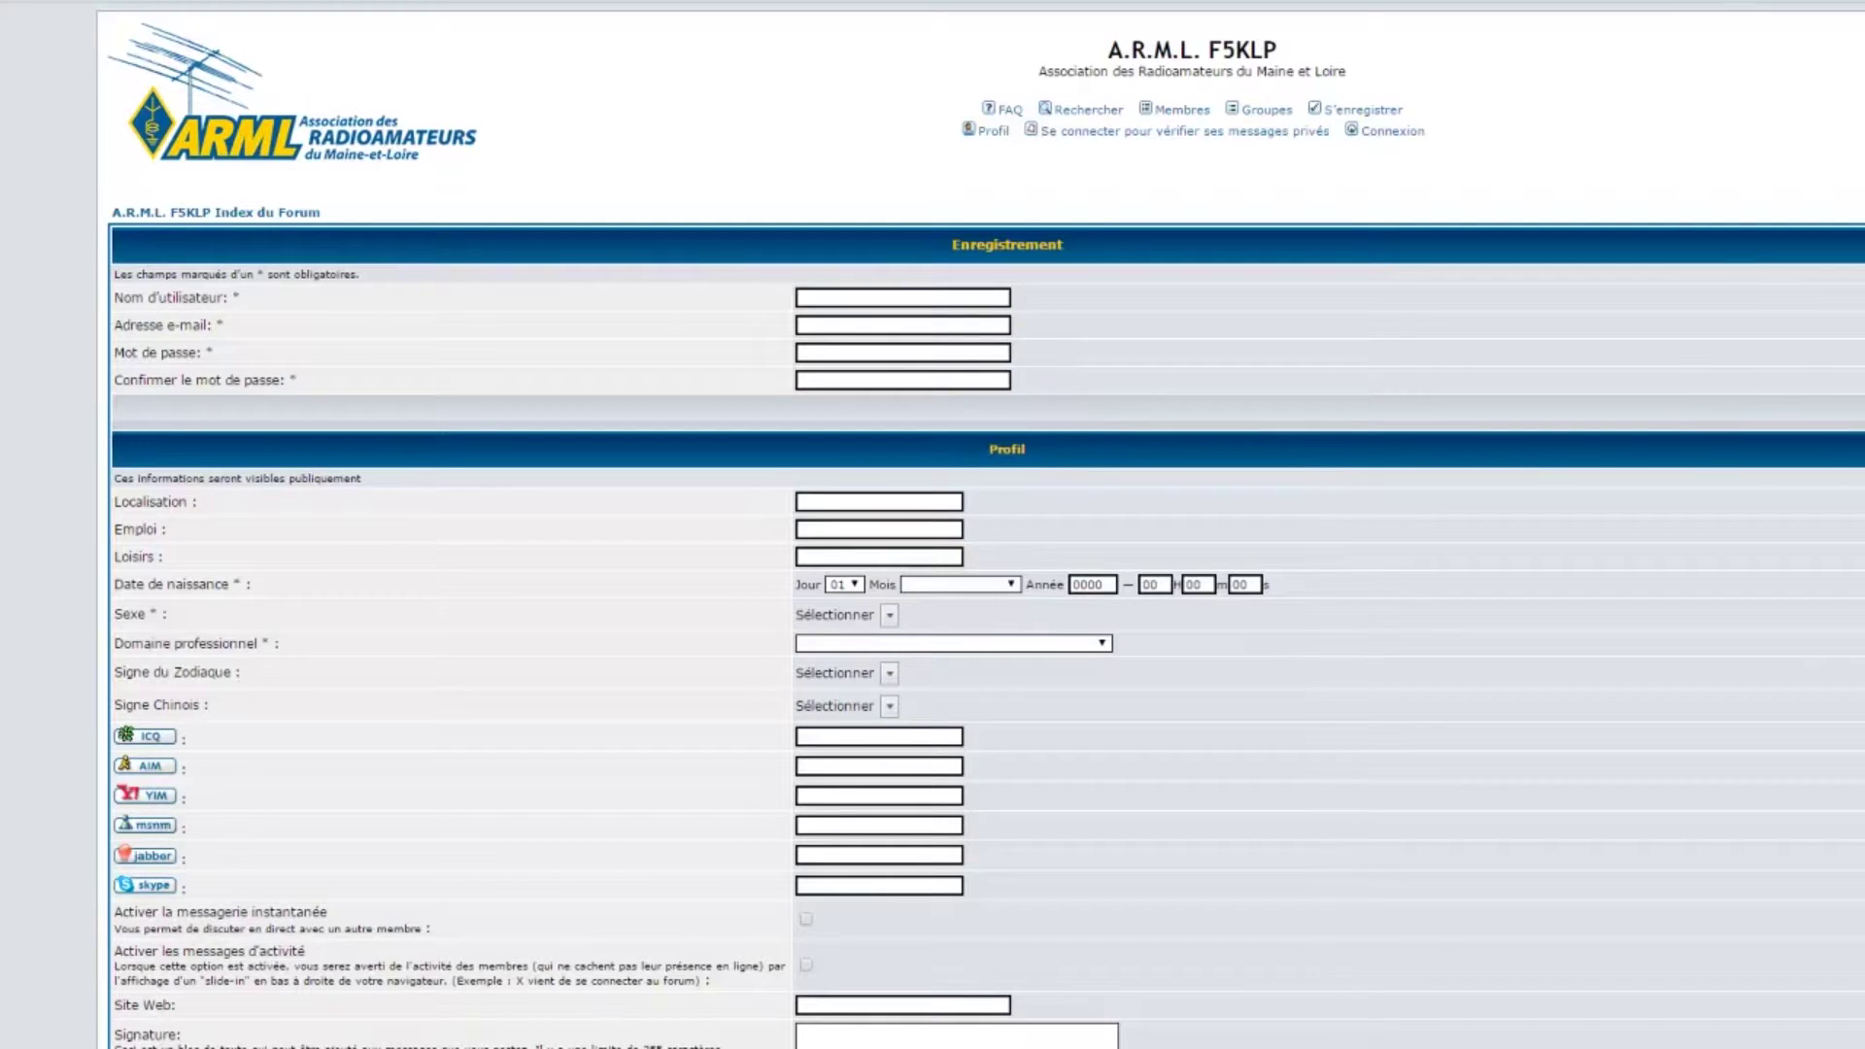
scroll(982, 525, "down", 6)
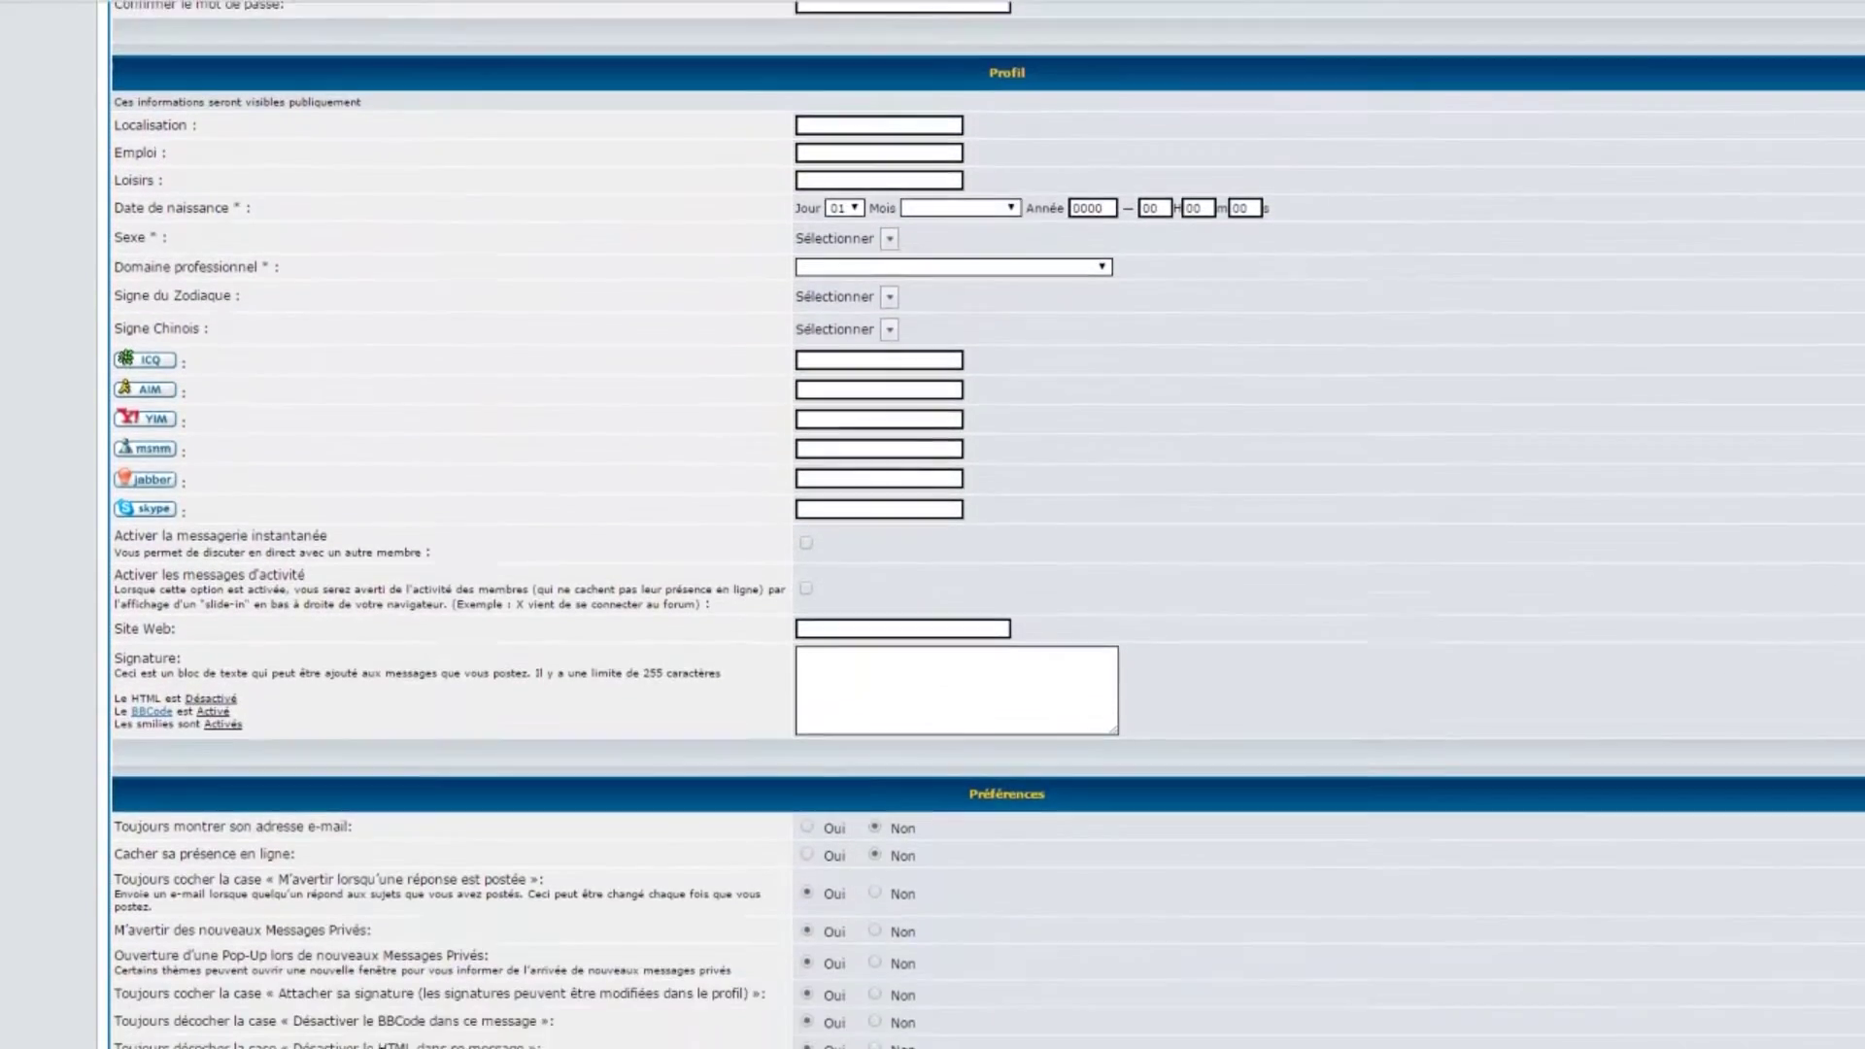
scroll(981, 525, "down", 1)
scroll(1348, 445, "up", 7)
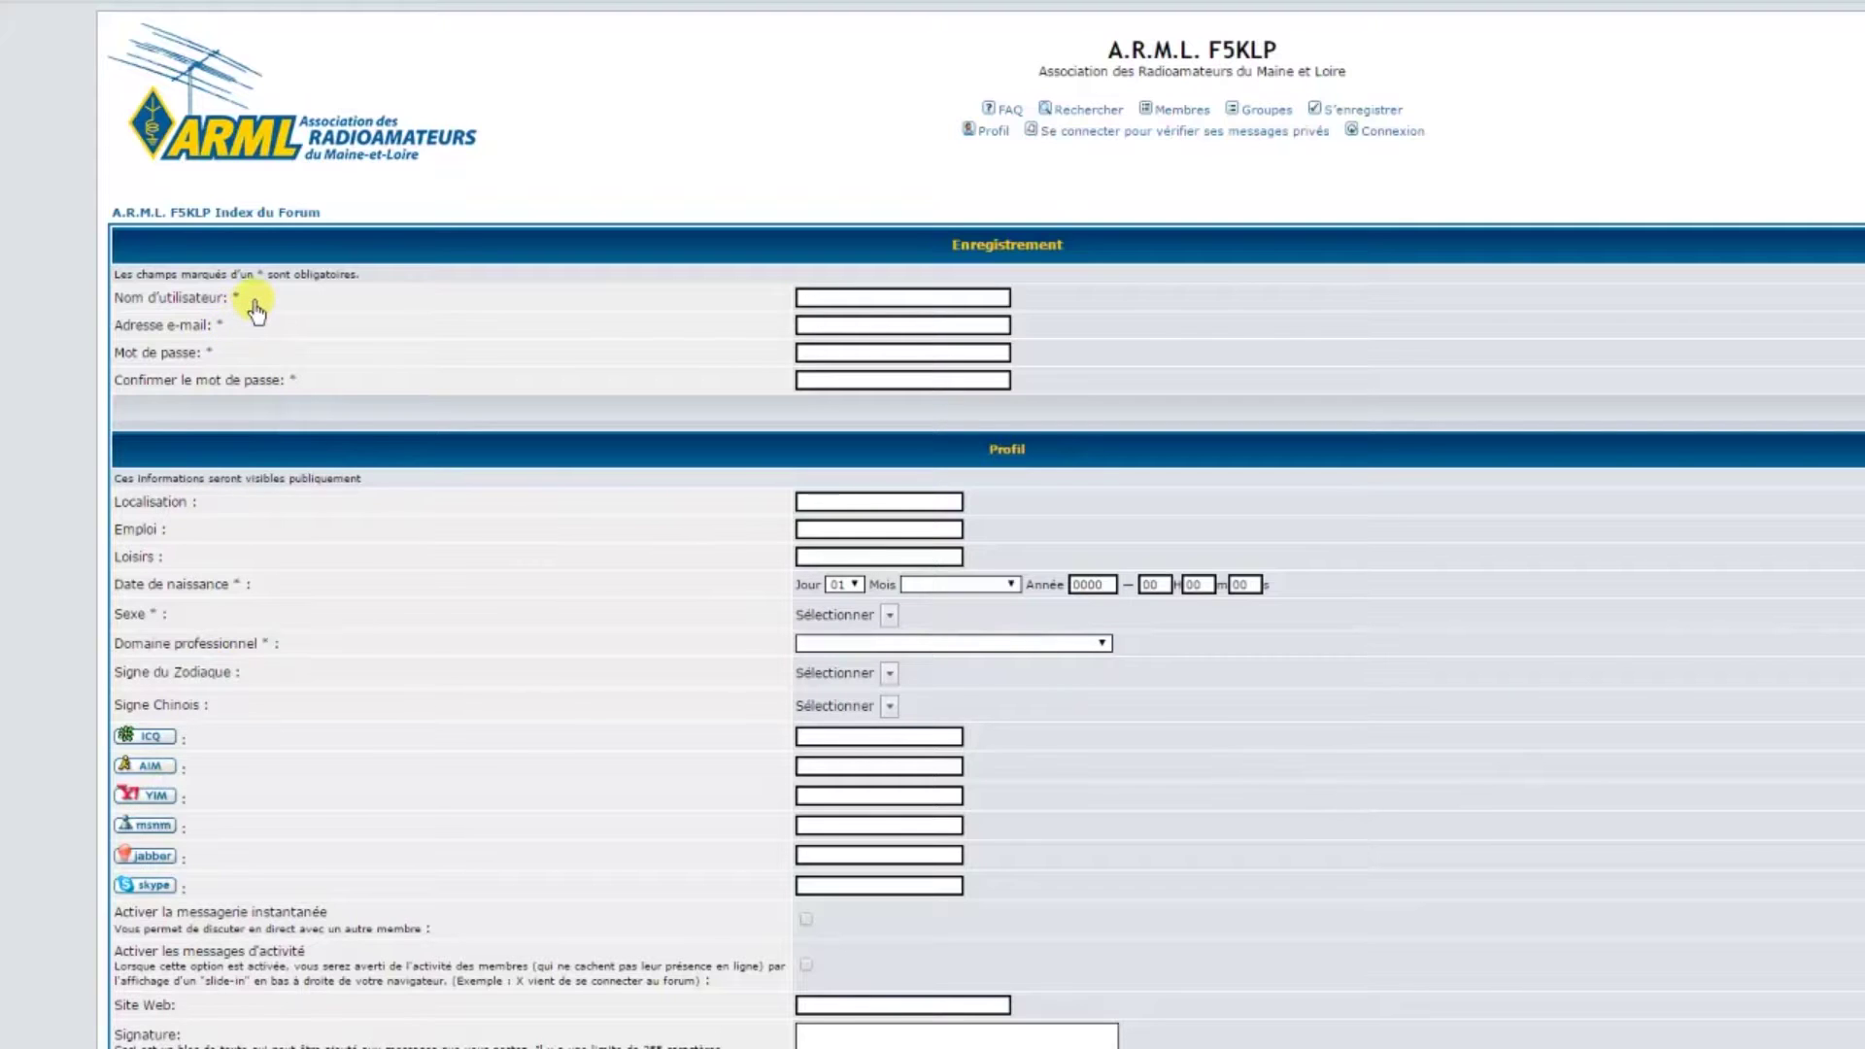
left_click(851, 309)
left_click(1101, 646)
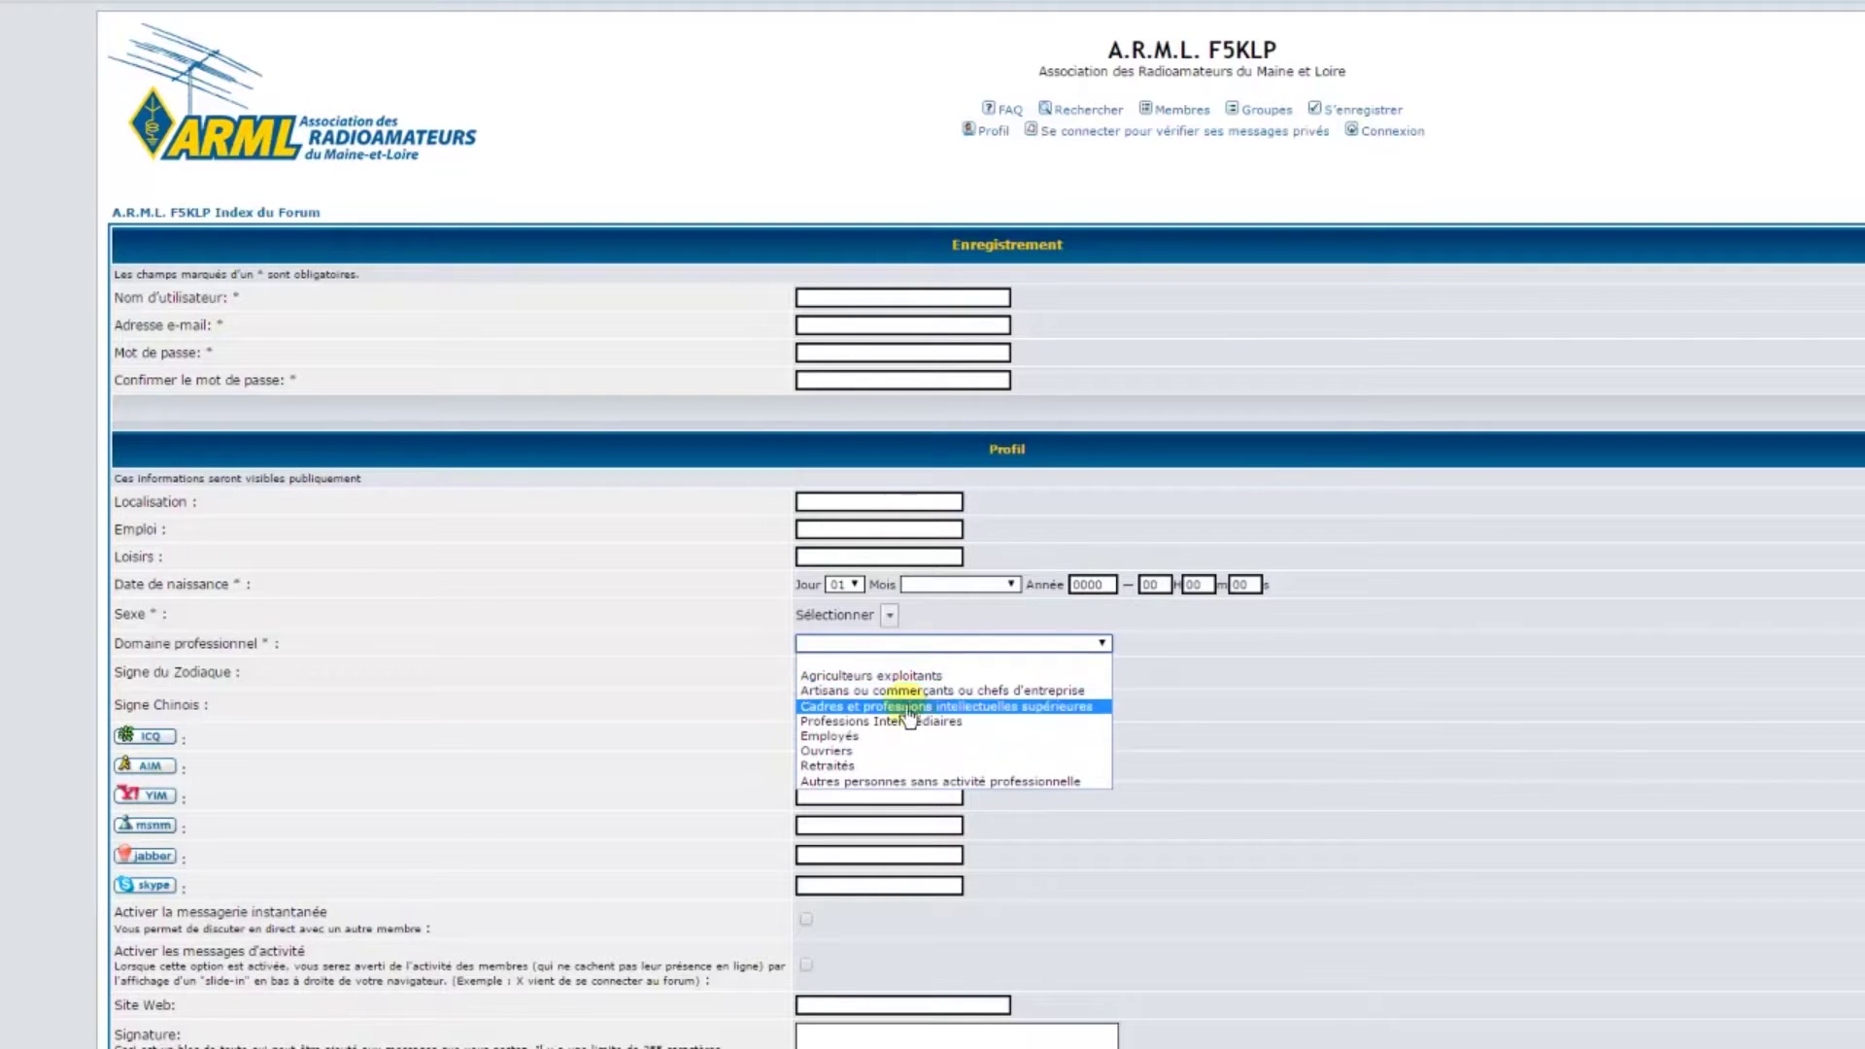
left_click(719, 659)
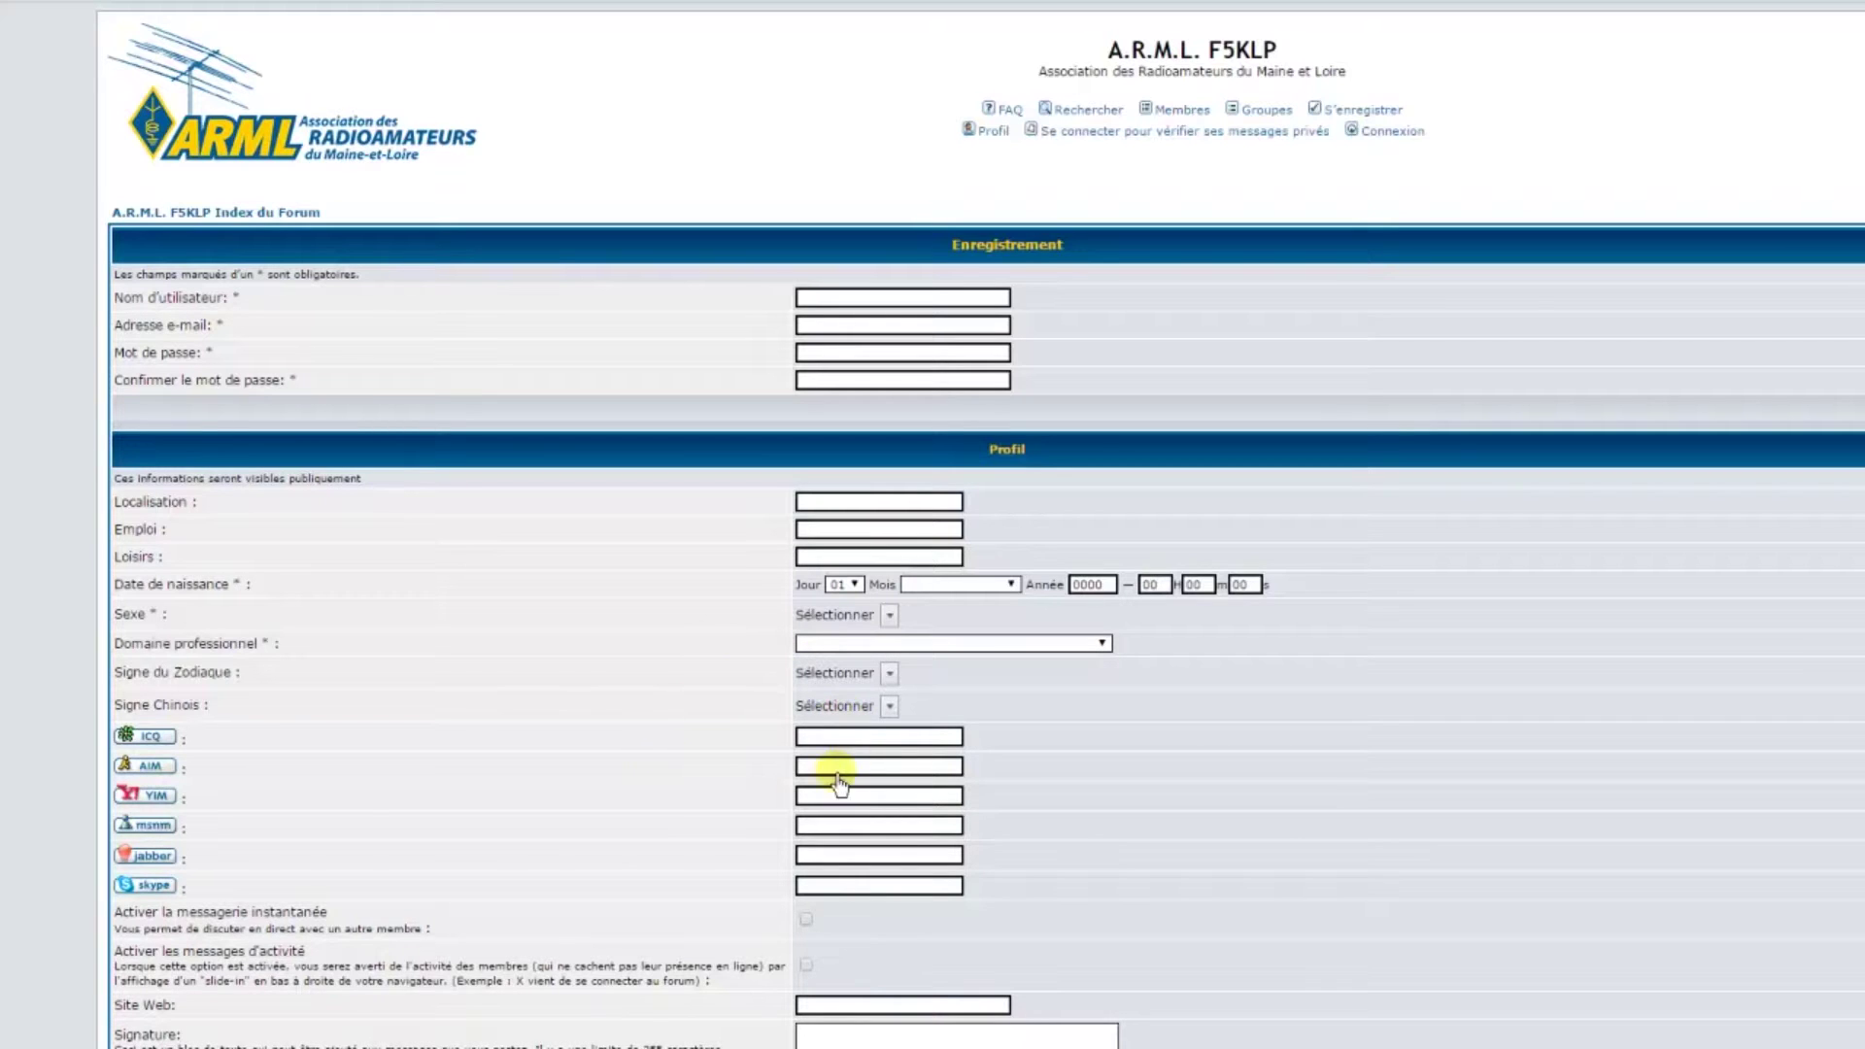
scroll(745, 787, "down", 2)
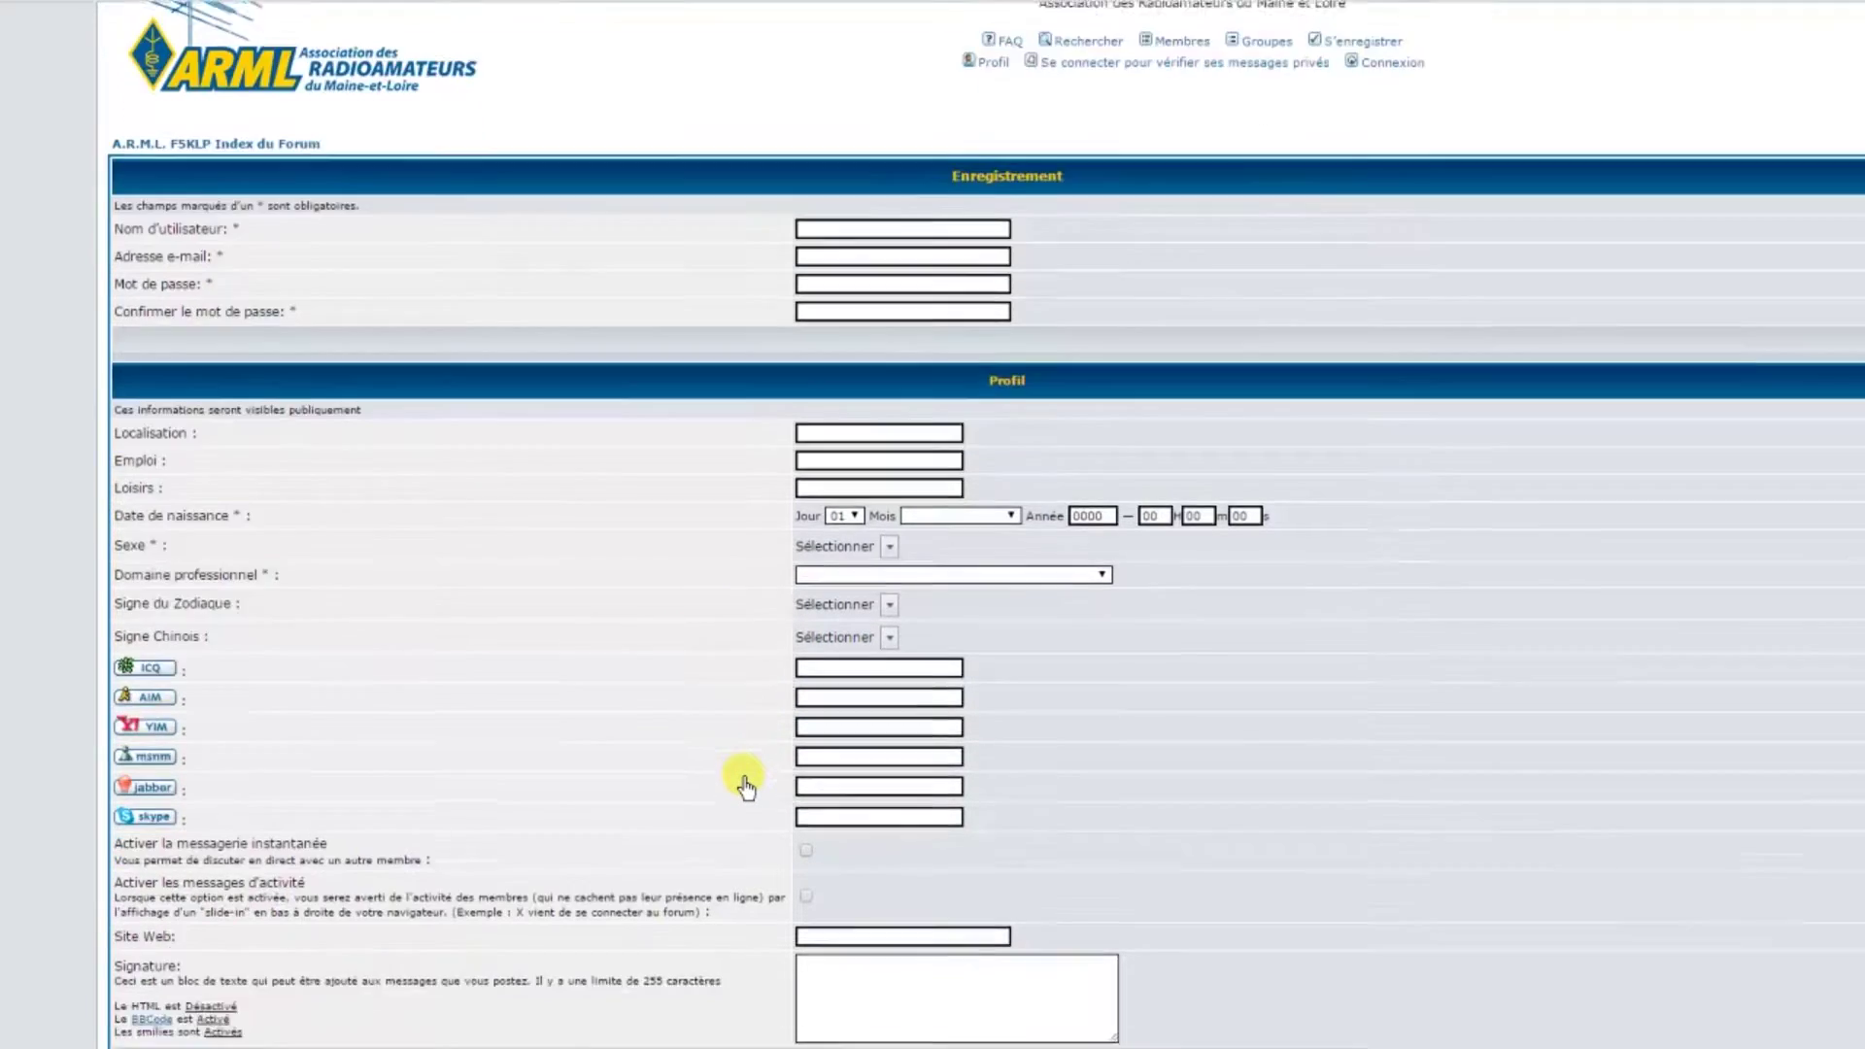
scroll(745, 787, "down", 2)
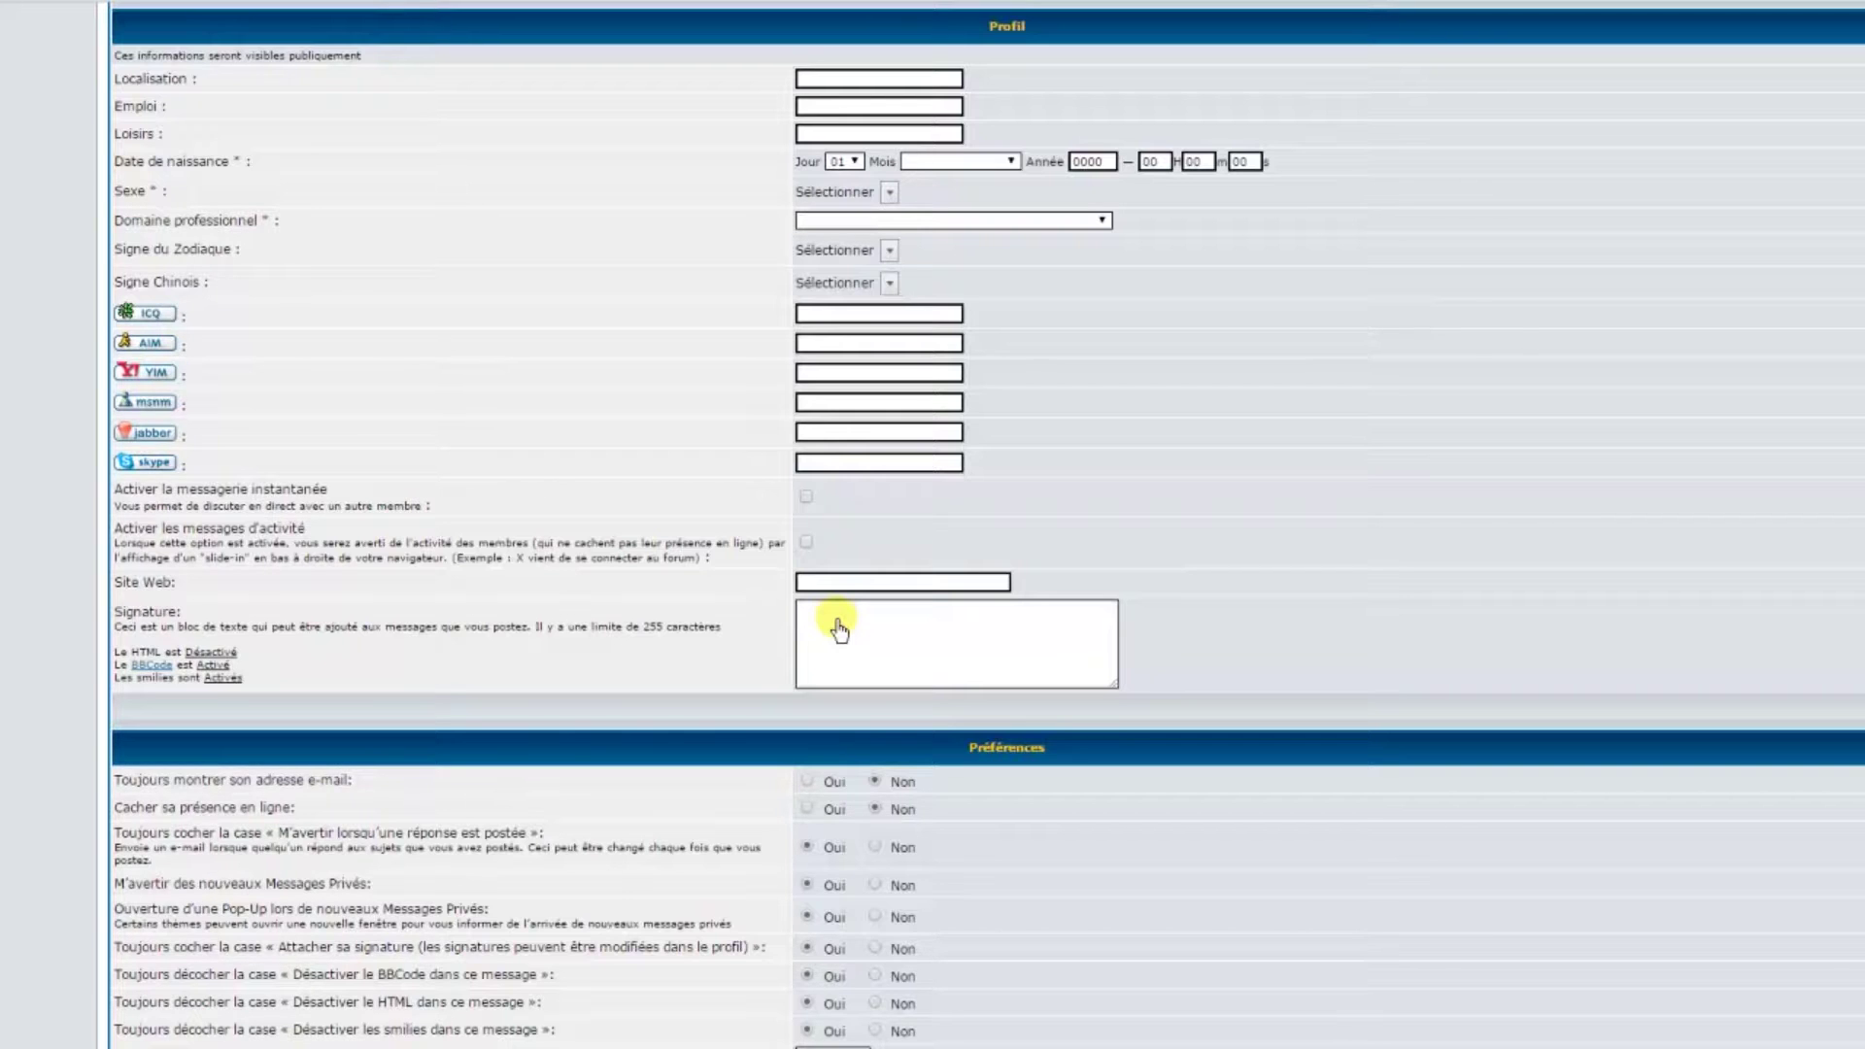
Choose to hide the e-mail address, then submit the otherwise empty registration form with Envoyer
scroll(839, 629, "down", 3)
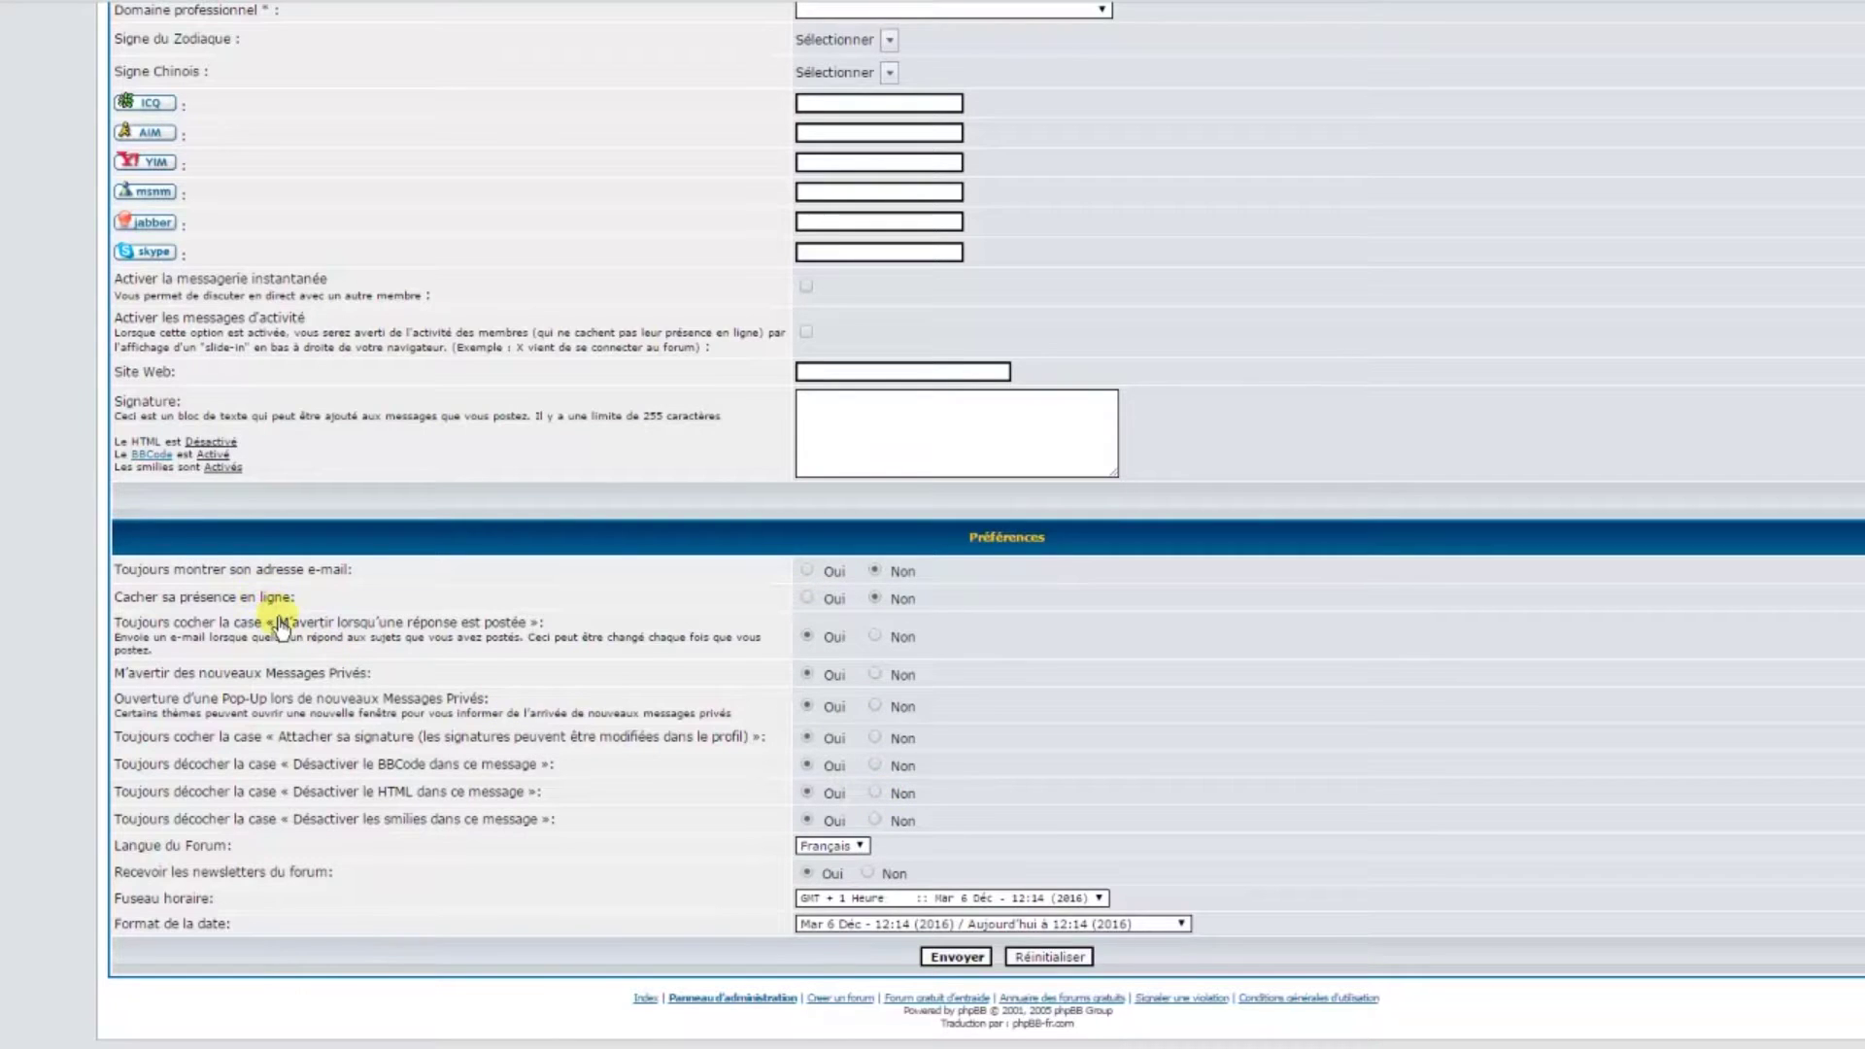
left_click(876, 558)
scroll(1274, 695, "up", 6)
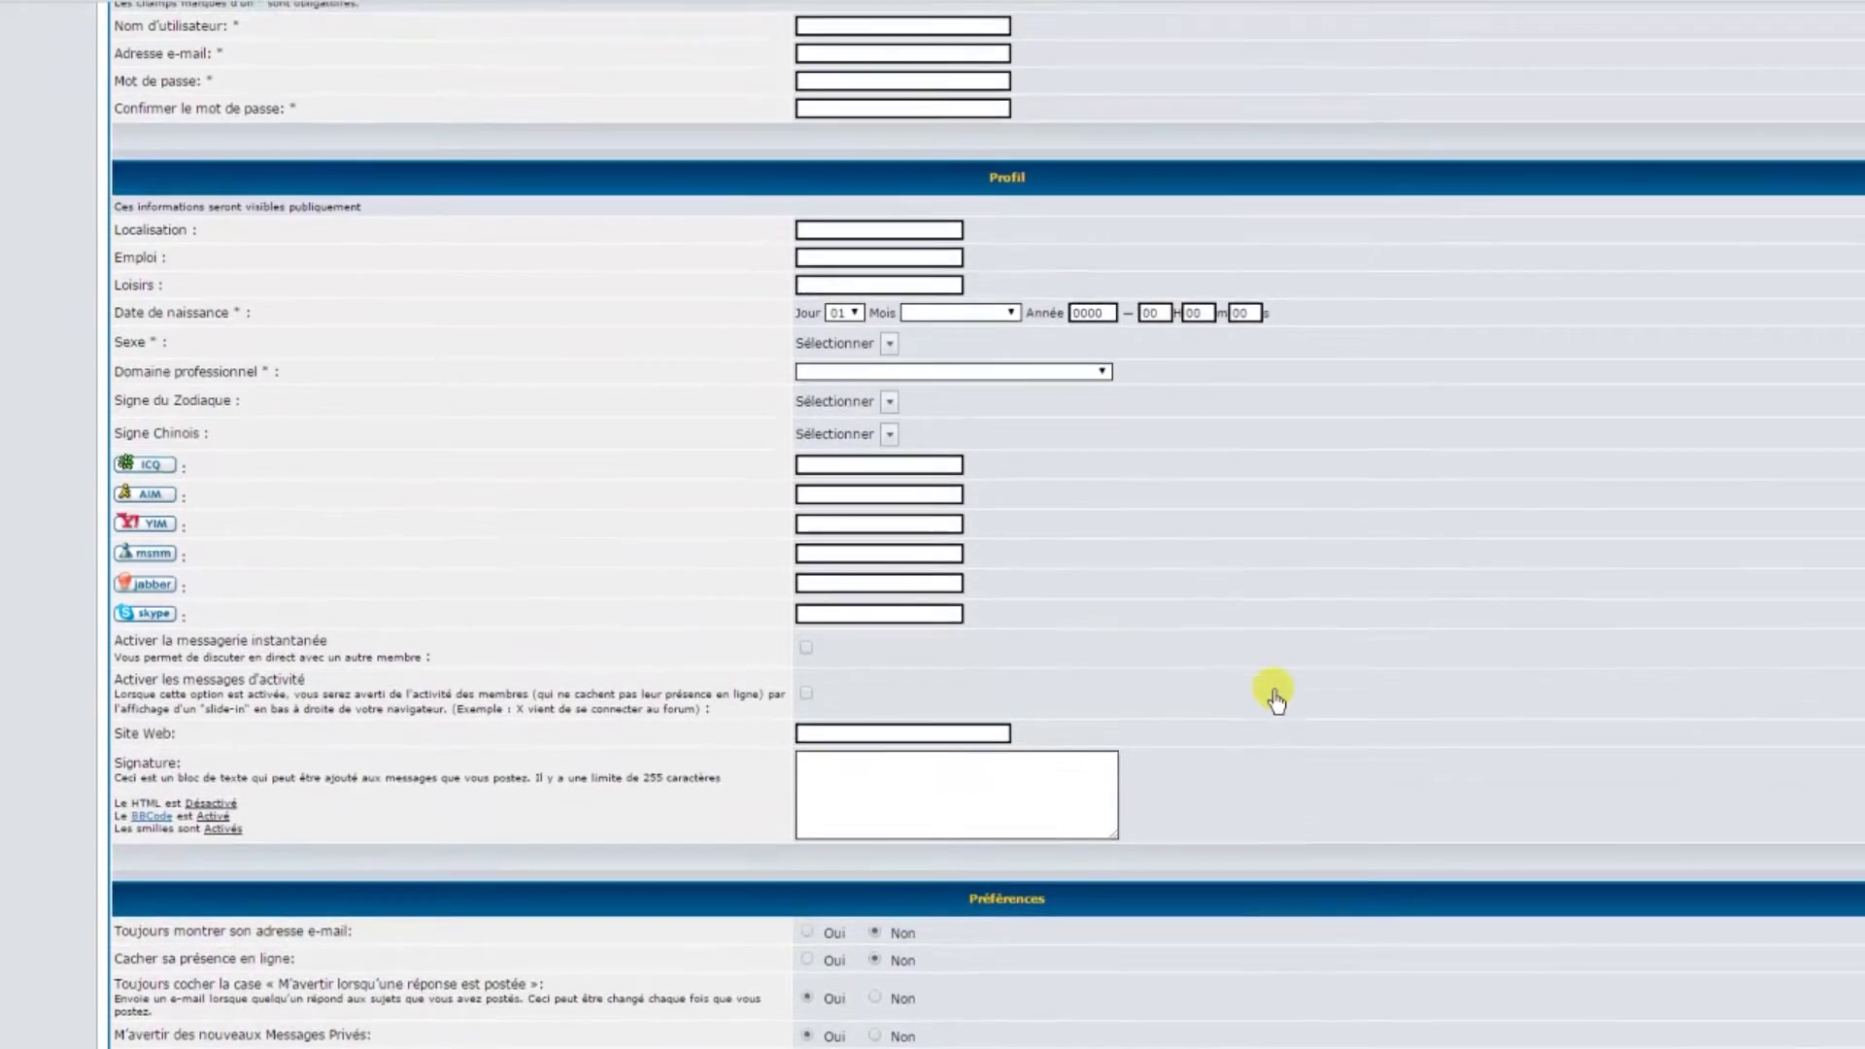
scroll(1274, 695, "up", 1)
scroll(1274, 695, "down", 10)
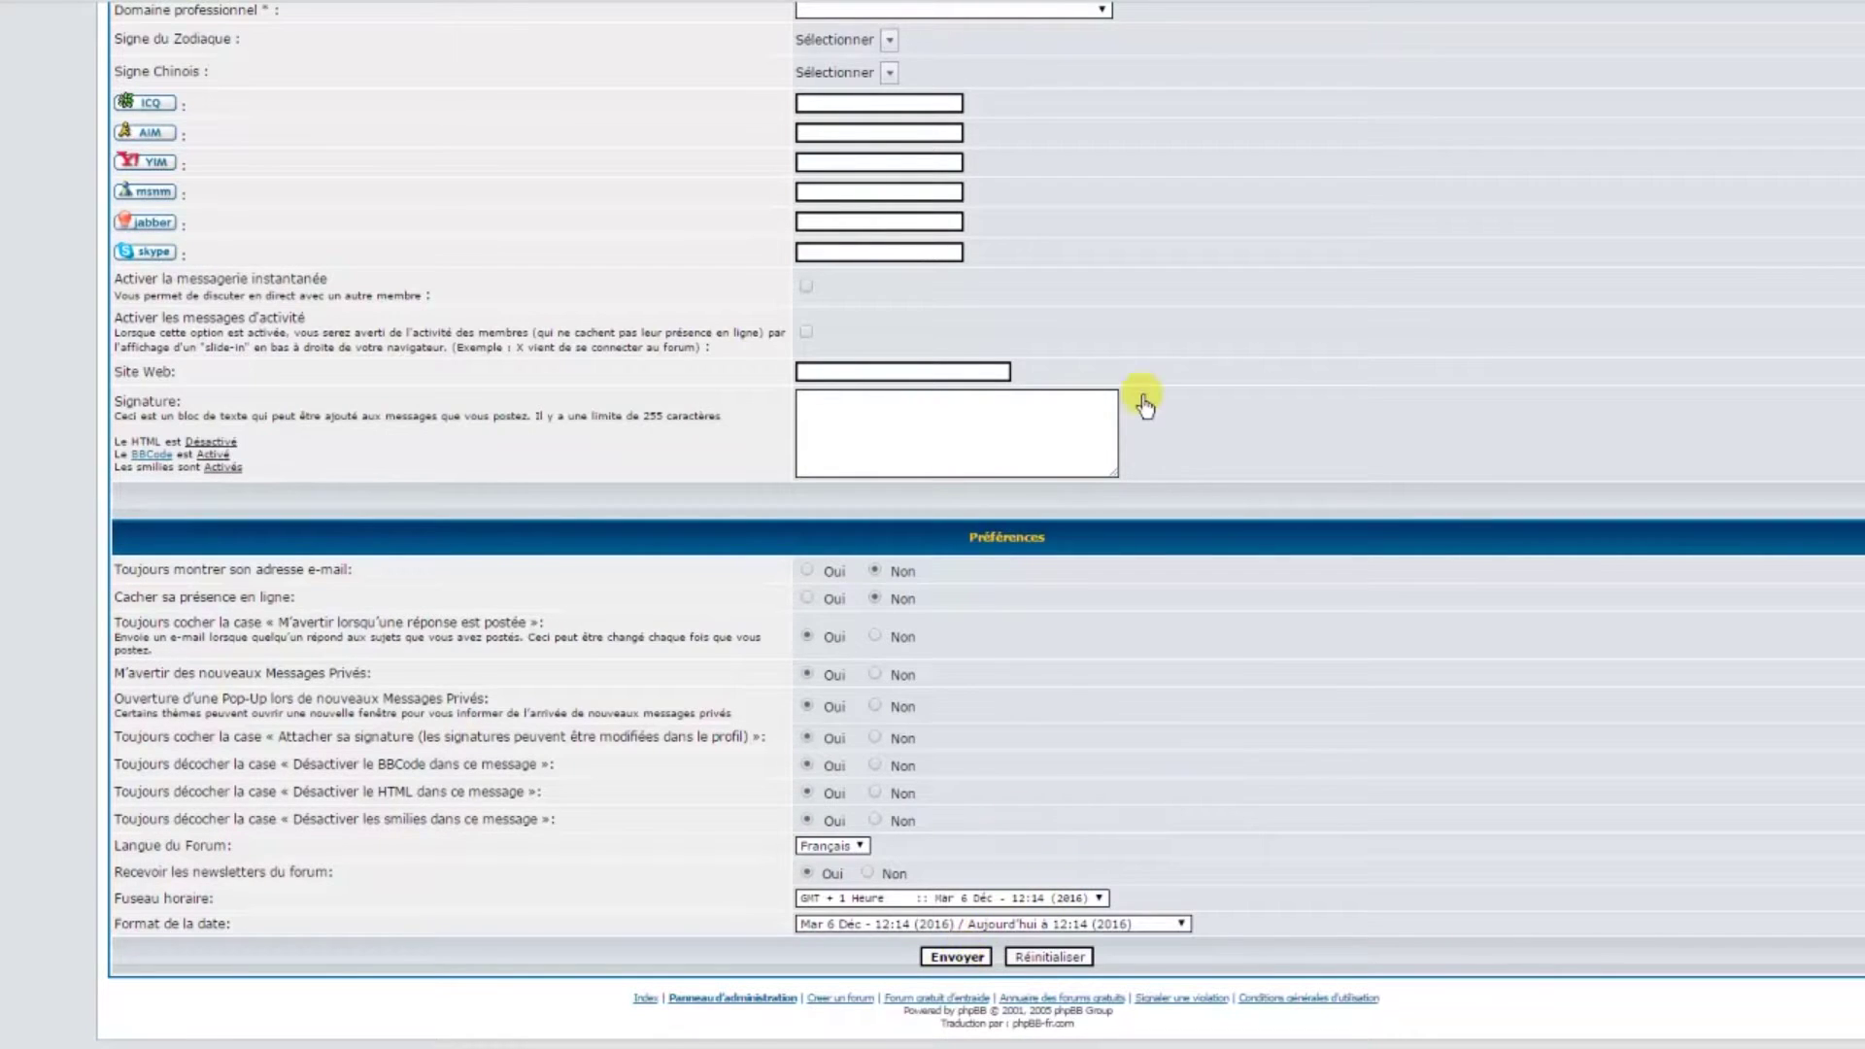
scroll(1138, 391, "up", 10)
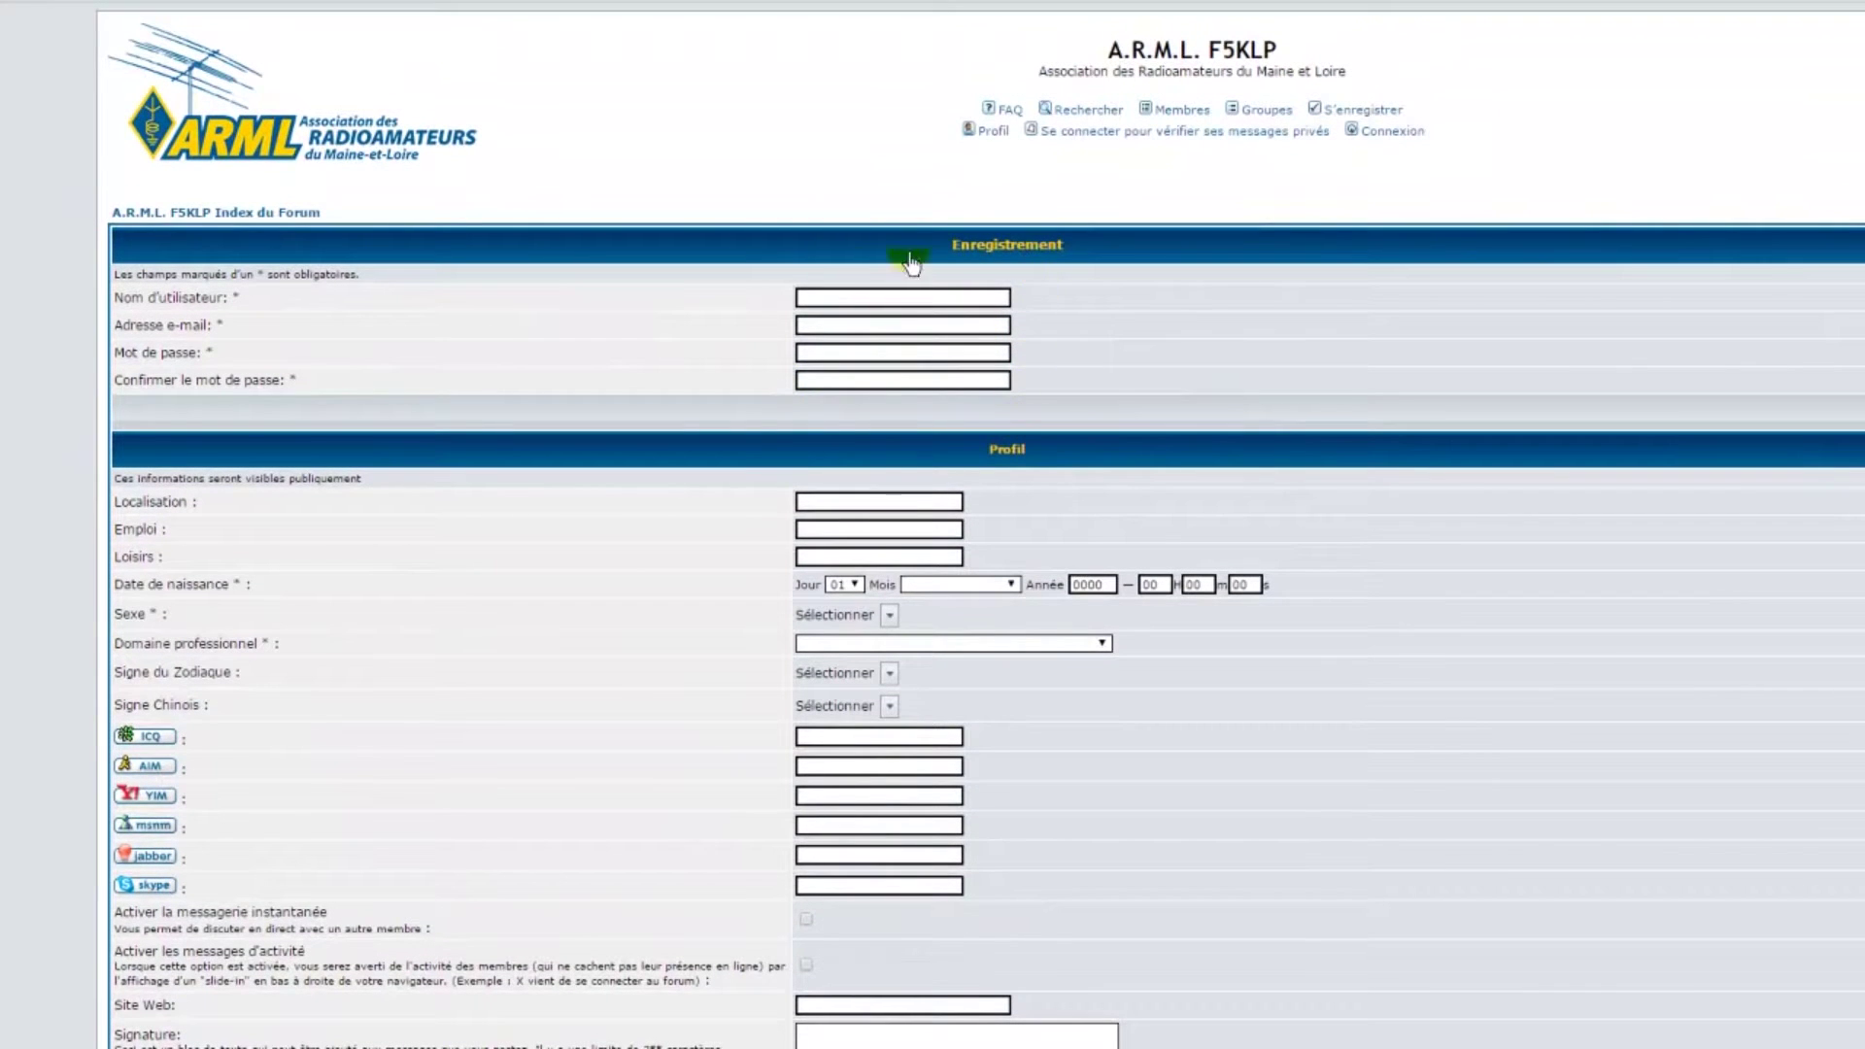
scroll(1254, 649, "down", 7)
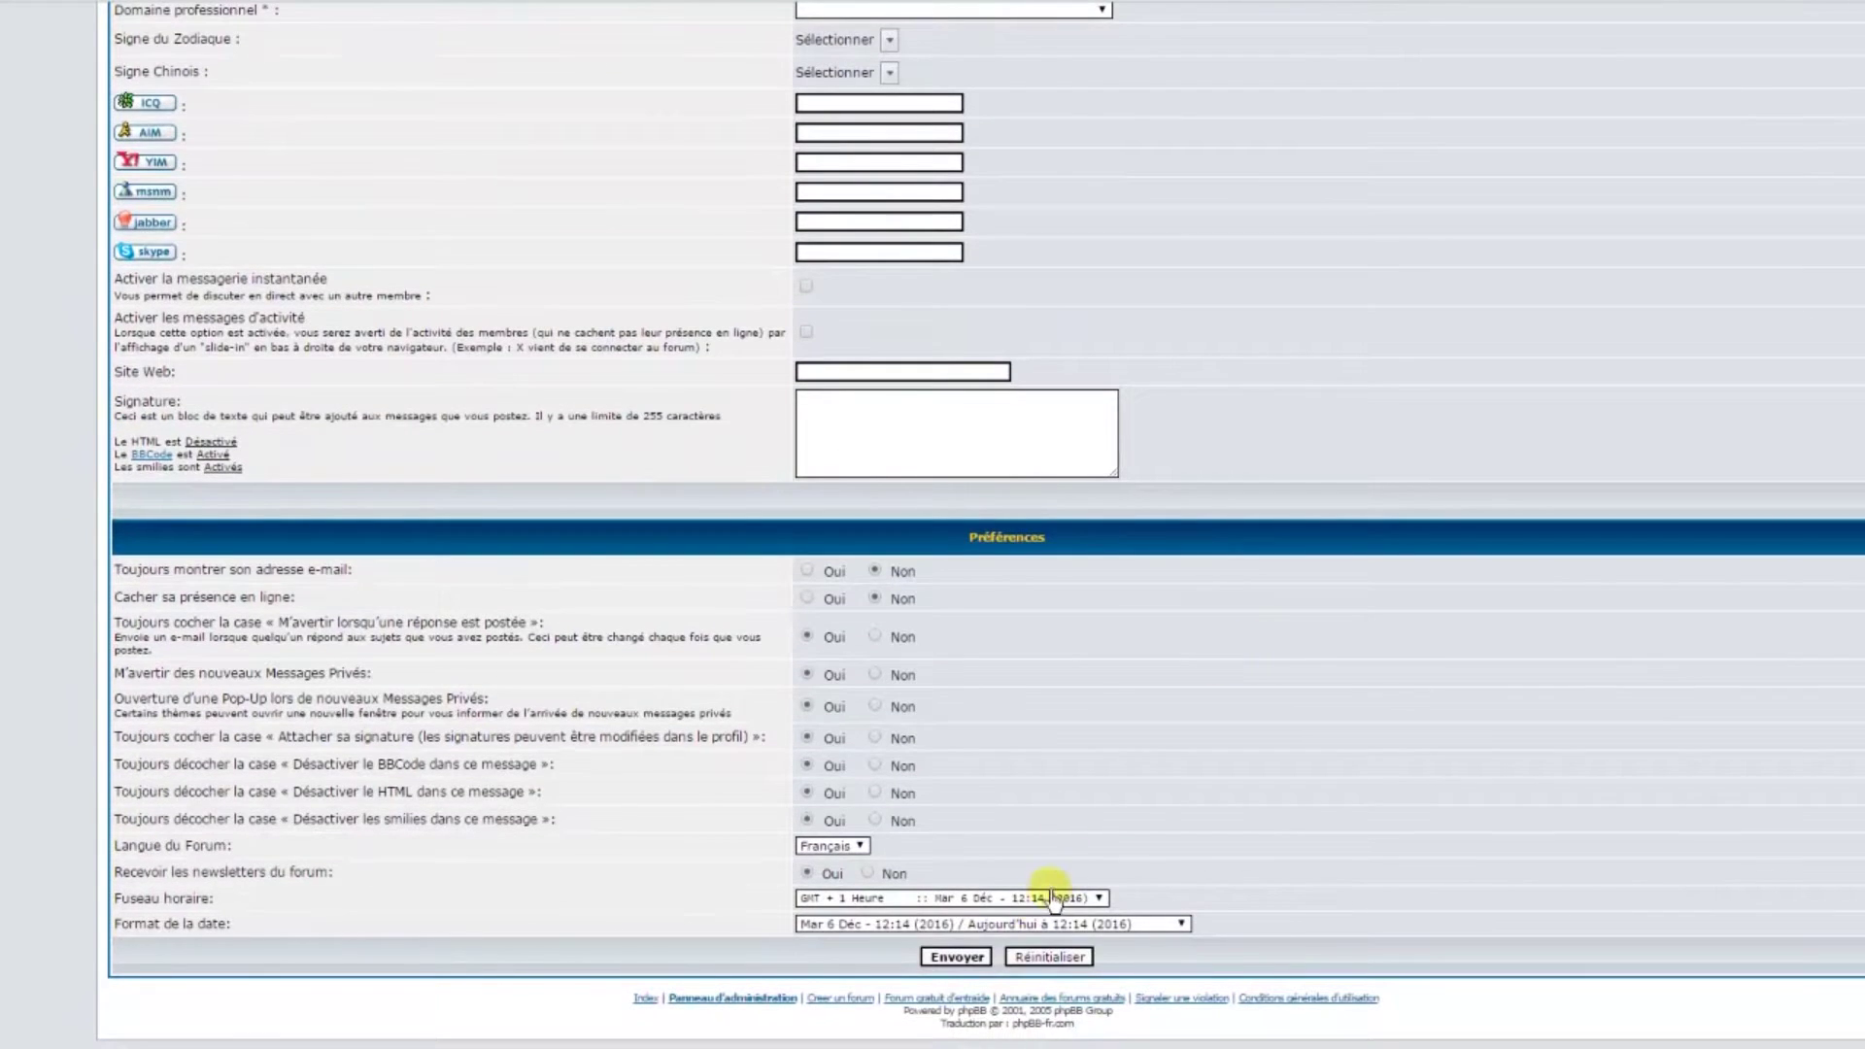
left_click(955, 958)
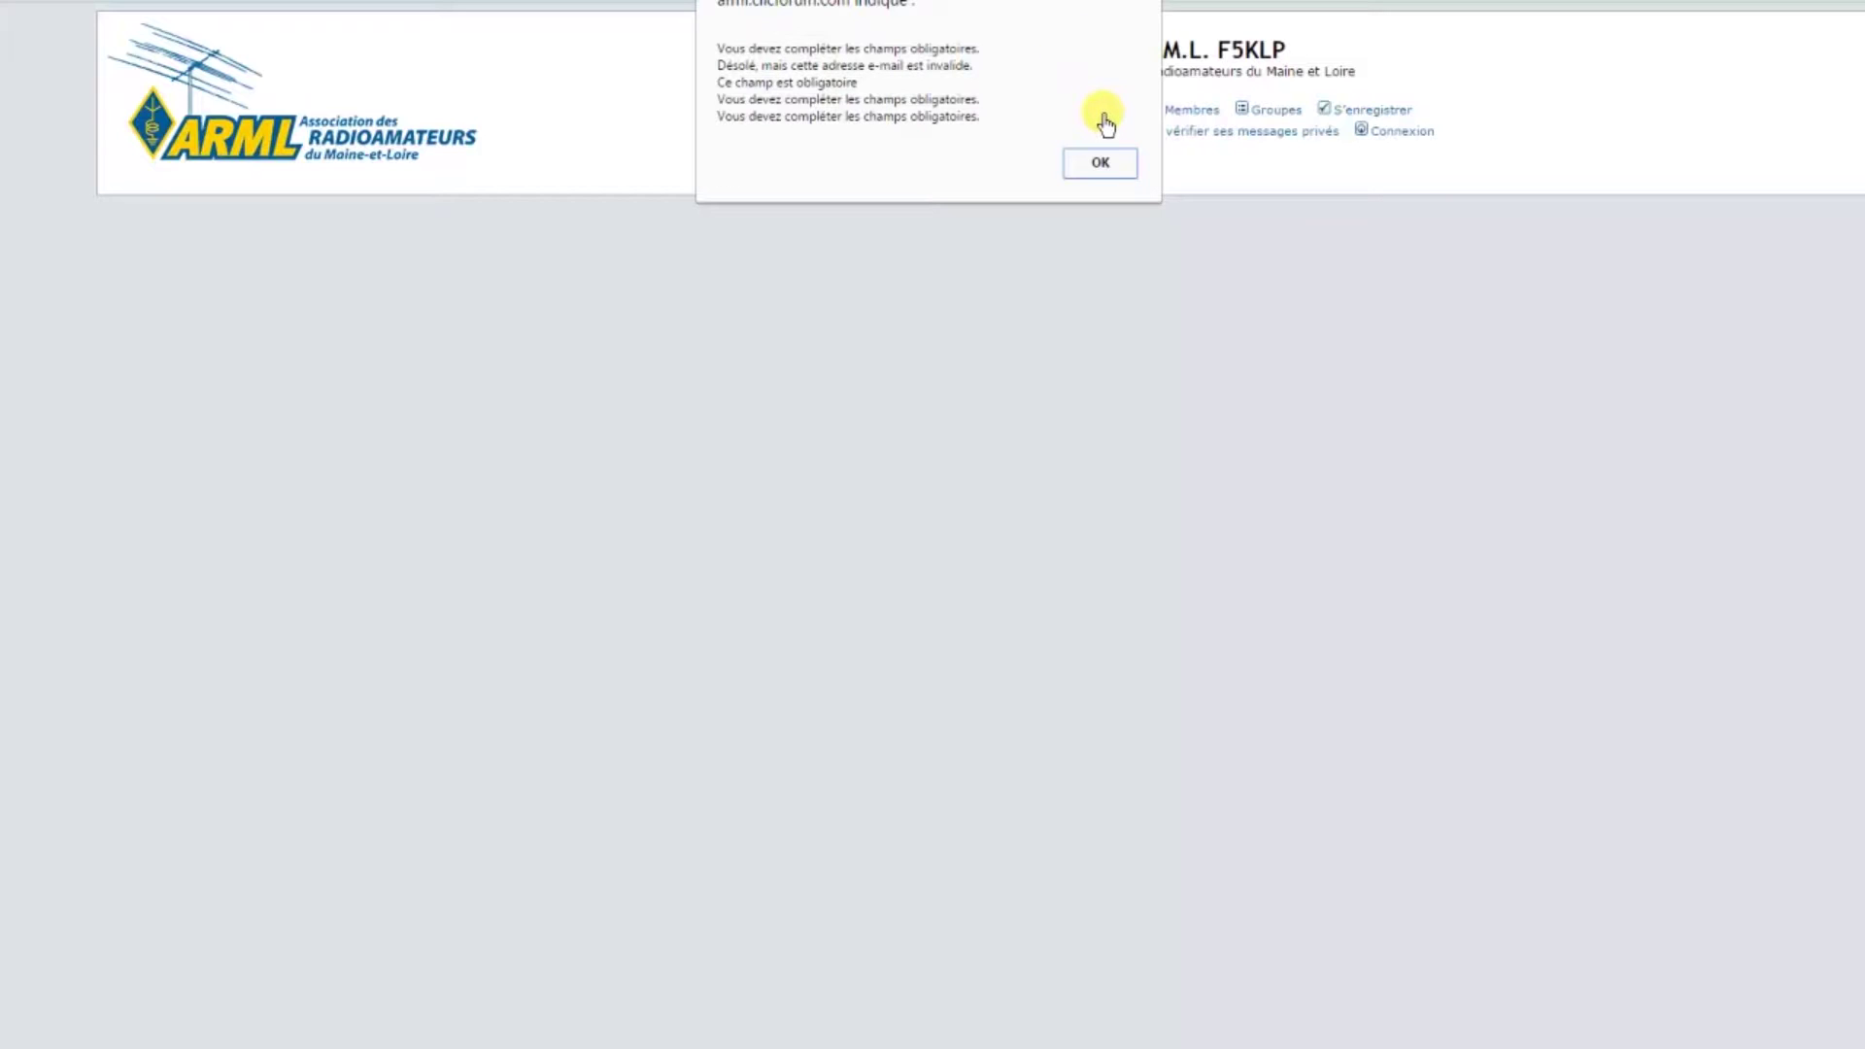
Click OK on the alert listing the missing required fields
left_click(1101, 165)
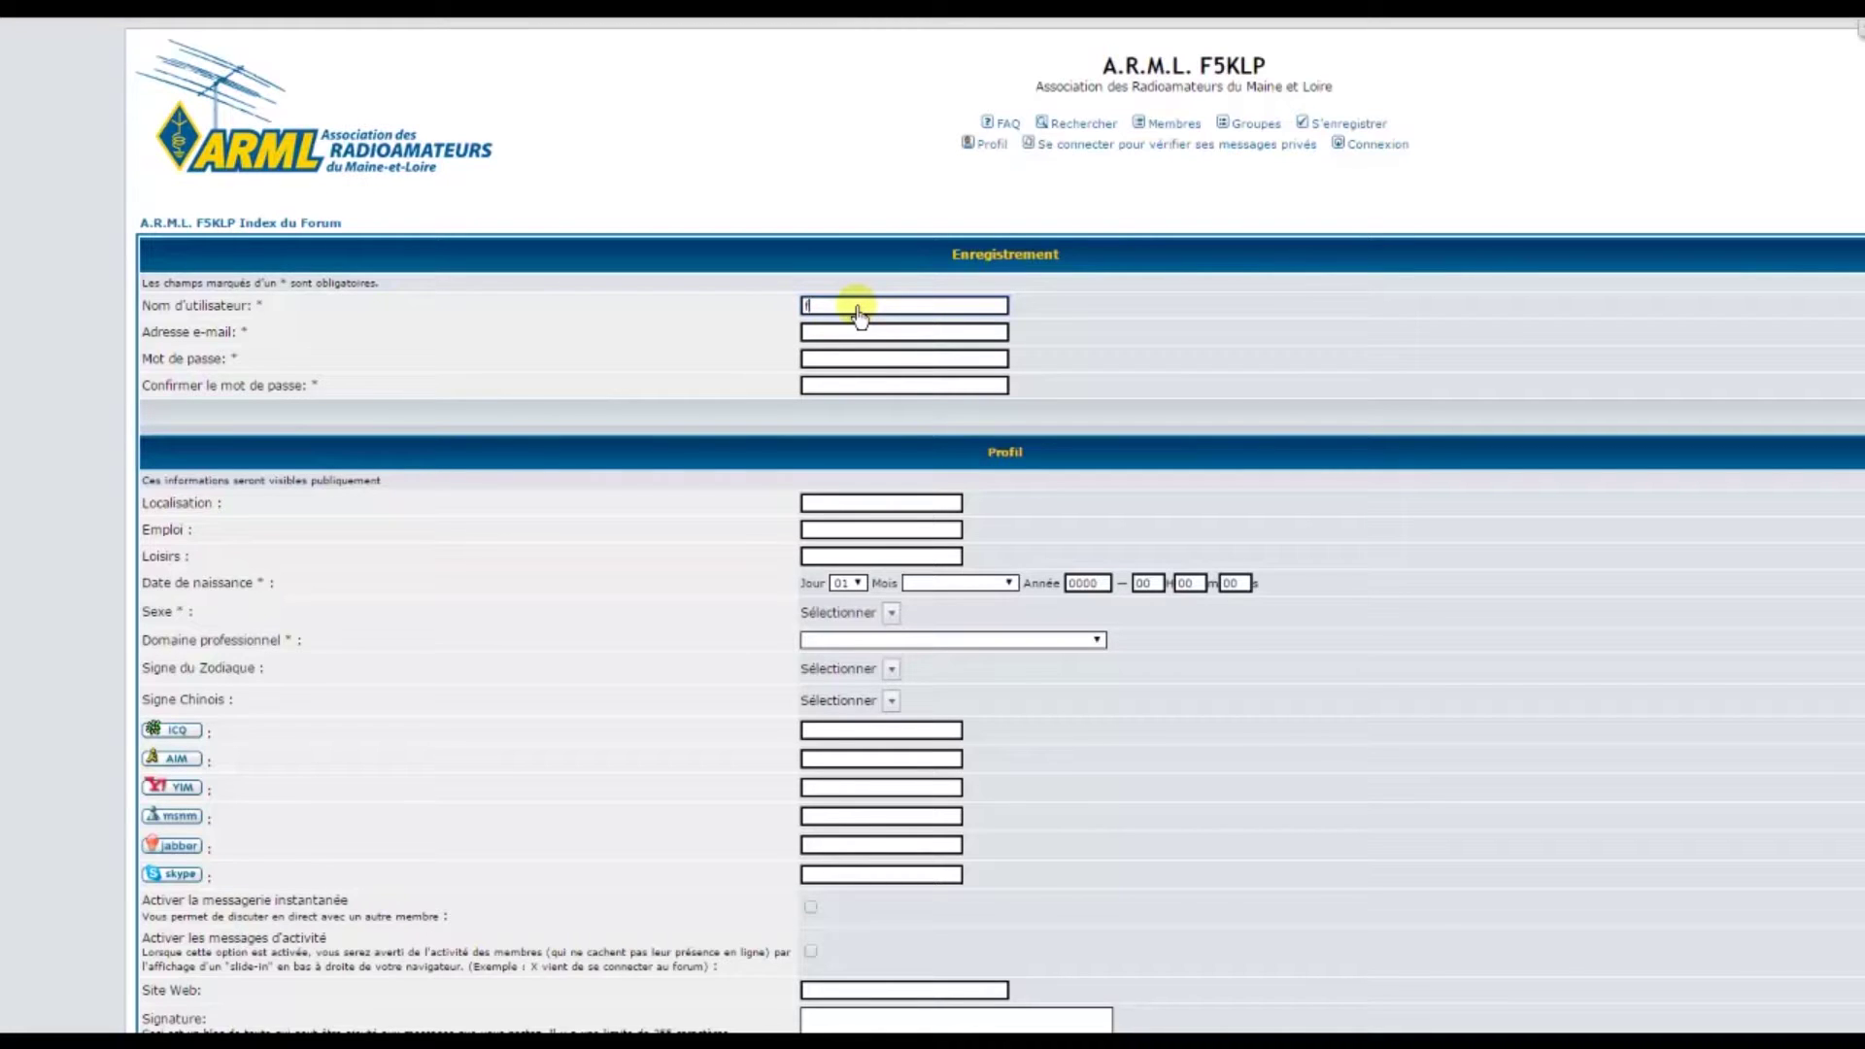
Enter the new member's username and pick their e-mail address from the autocomplete suggestion
type("essai")
left_click(854, 333)
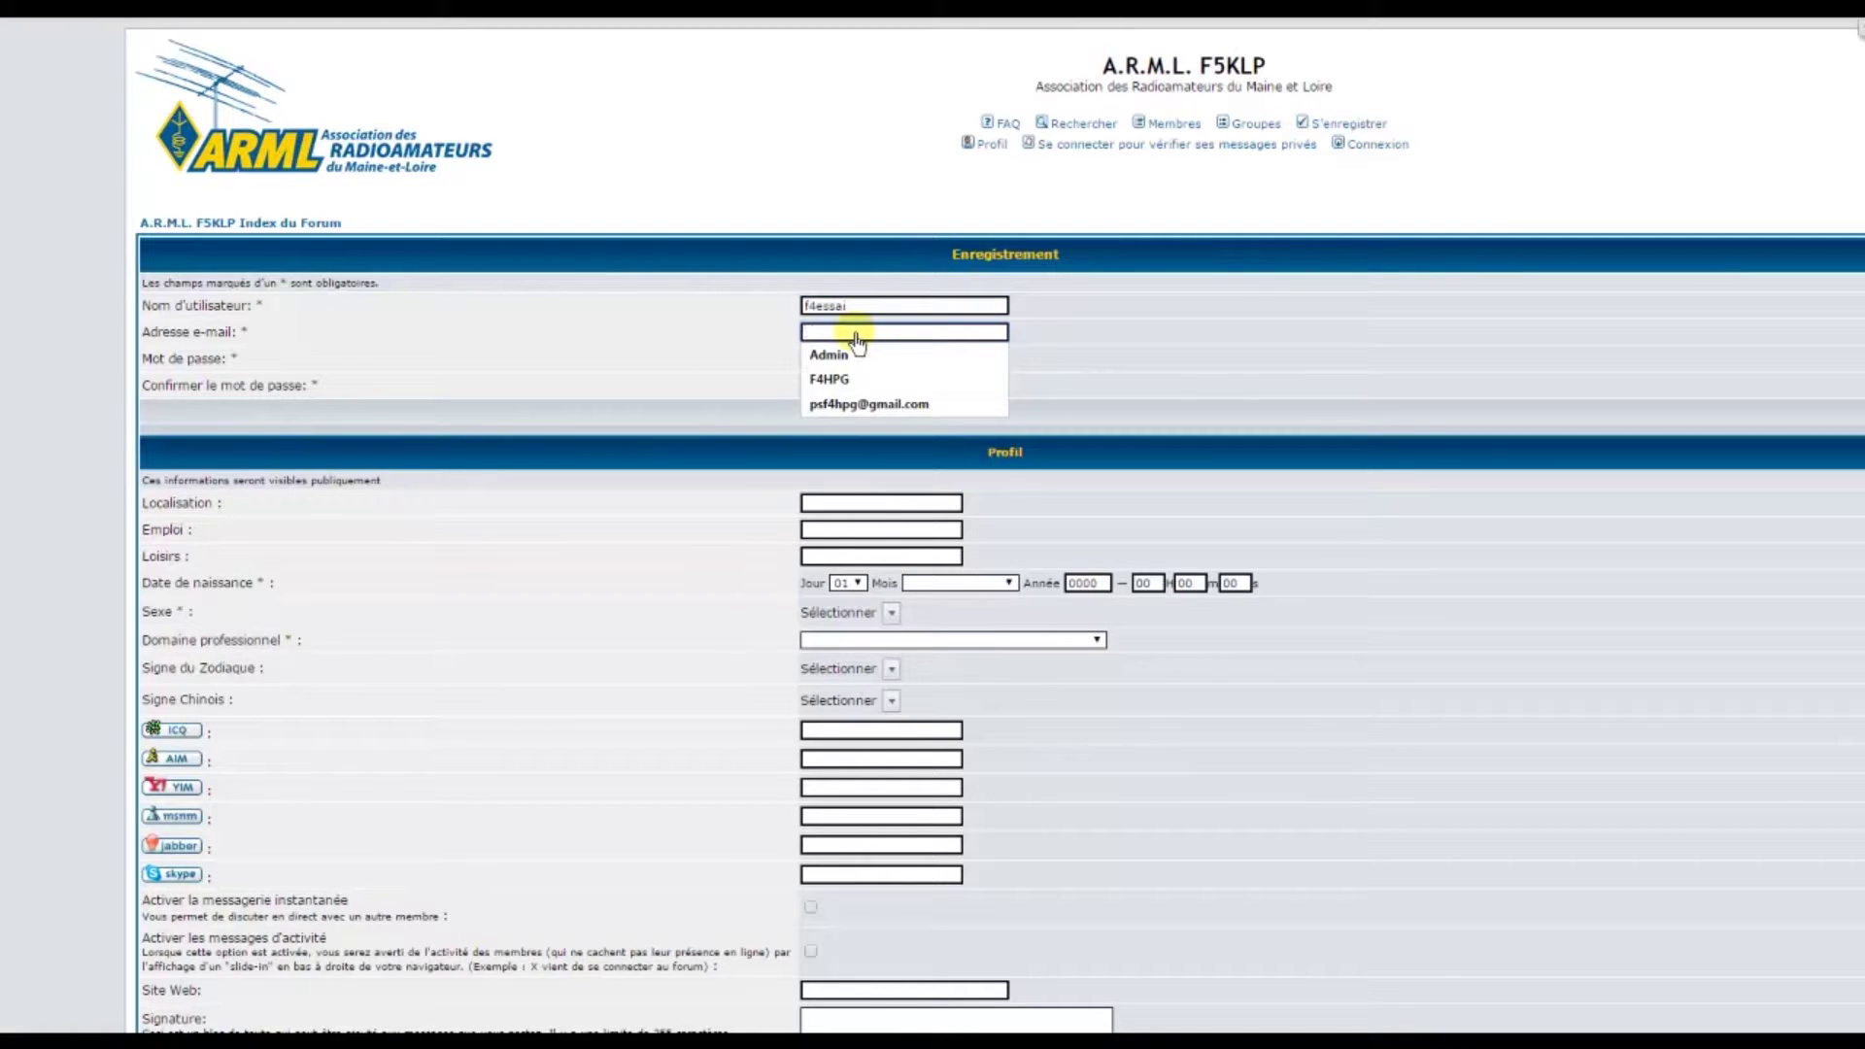
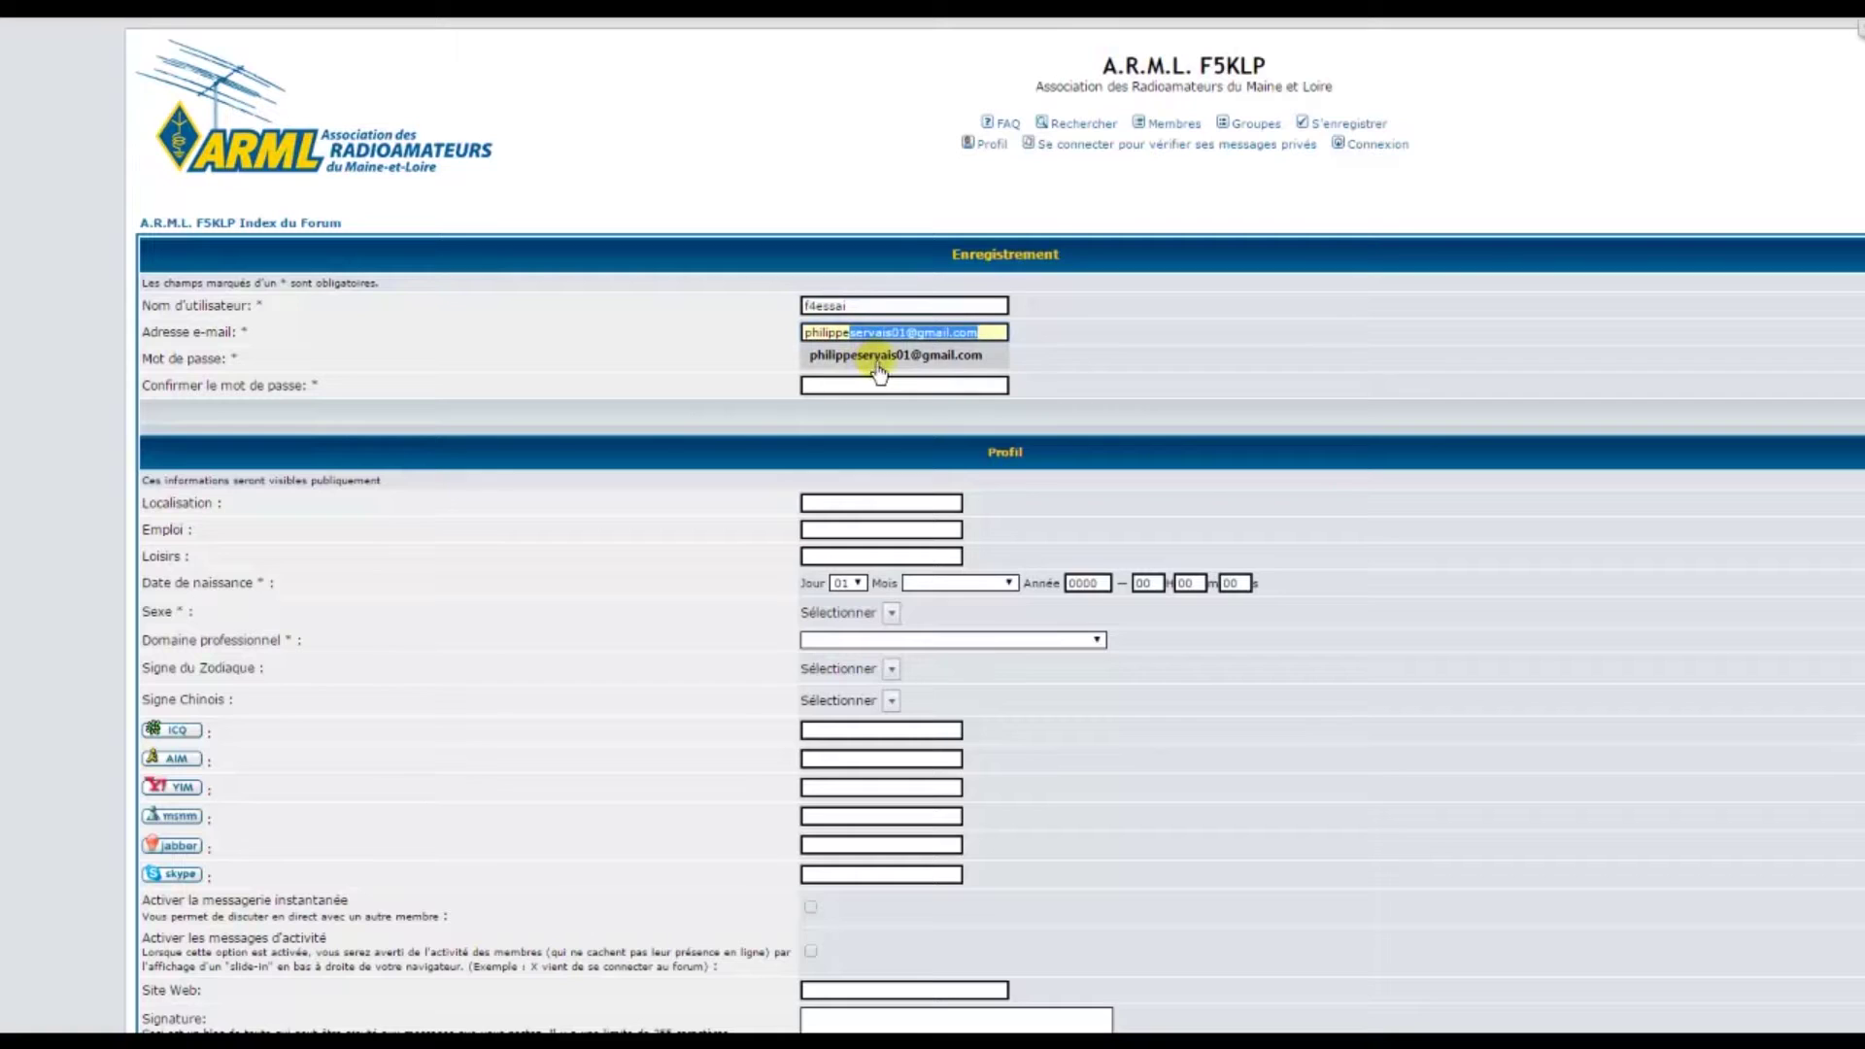
left_click(877, 356)
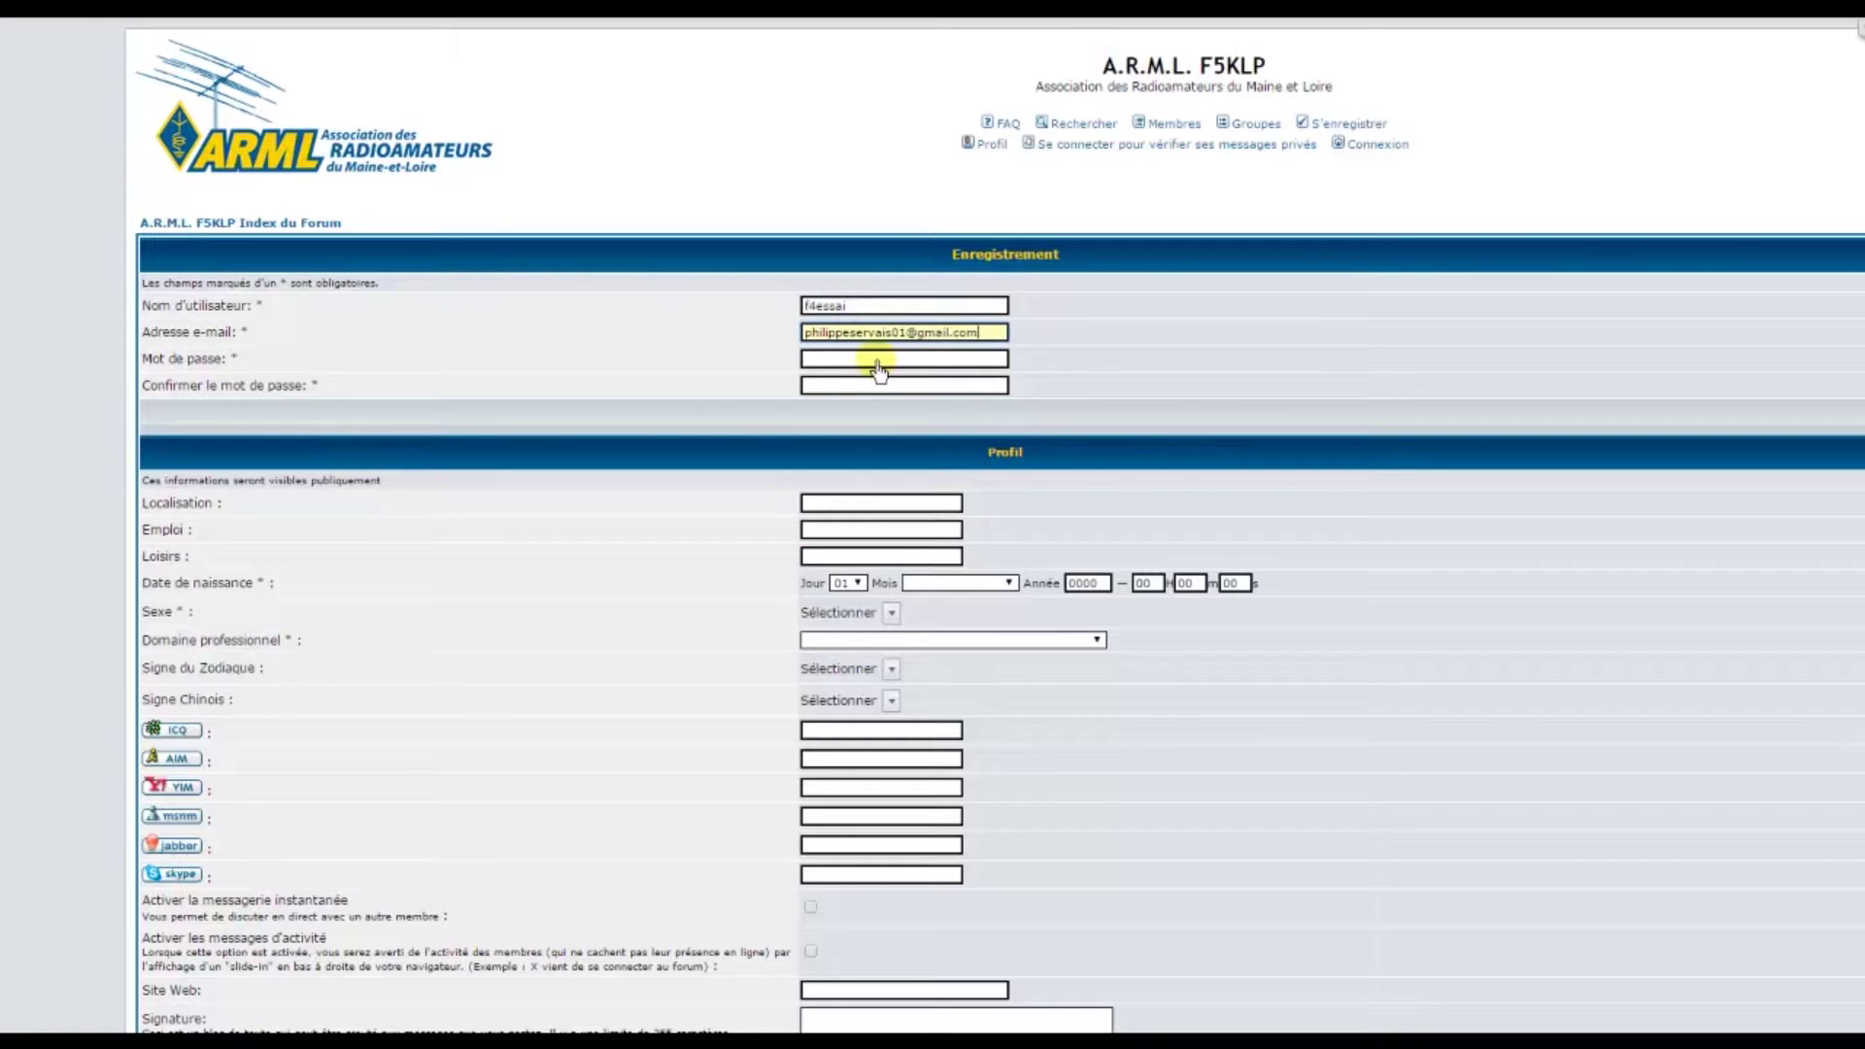
Type the account password and repeat it in the confirmation field
left_click(878, 363)
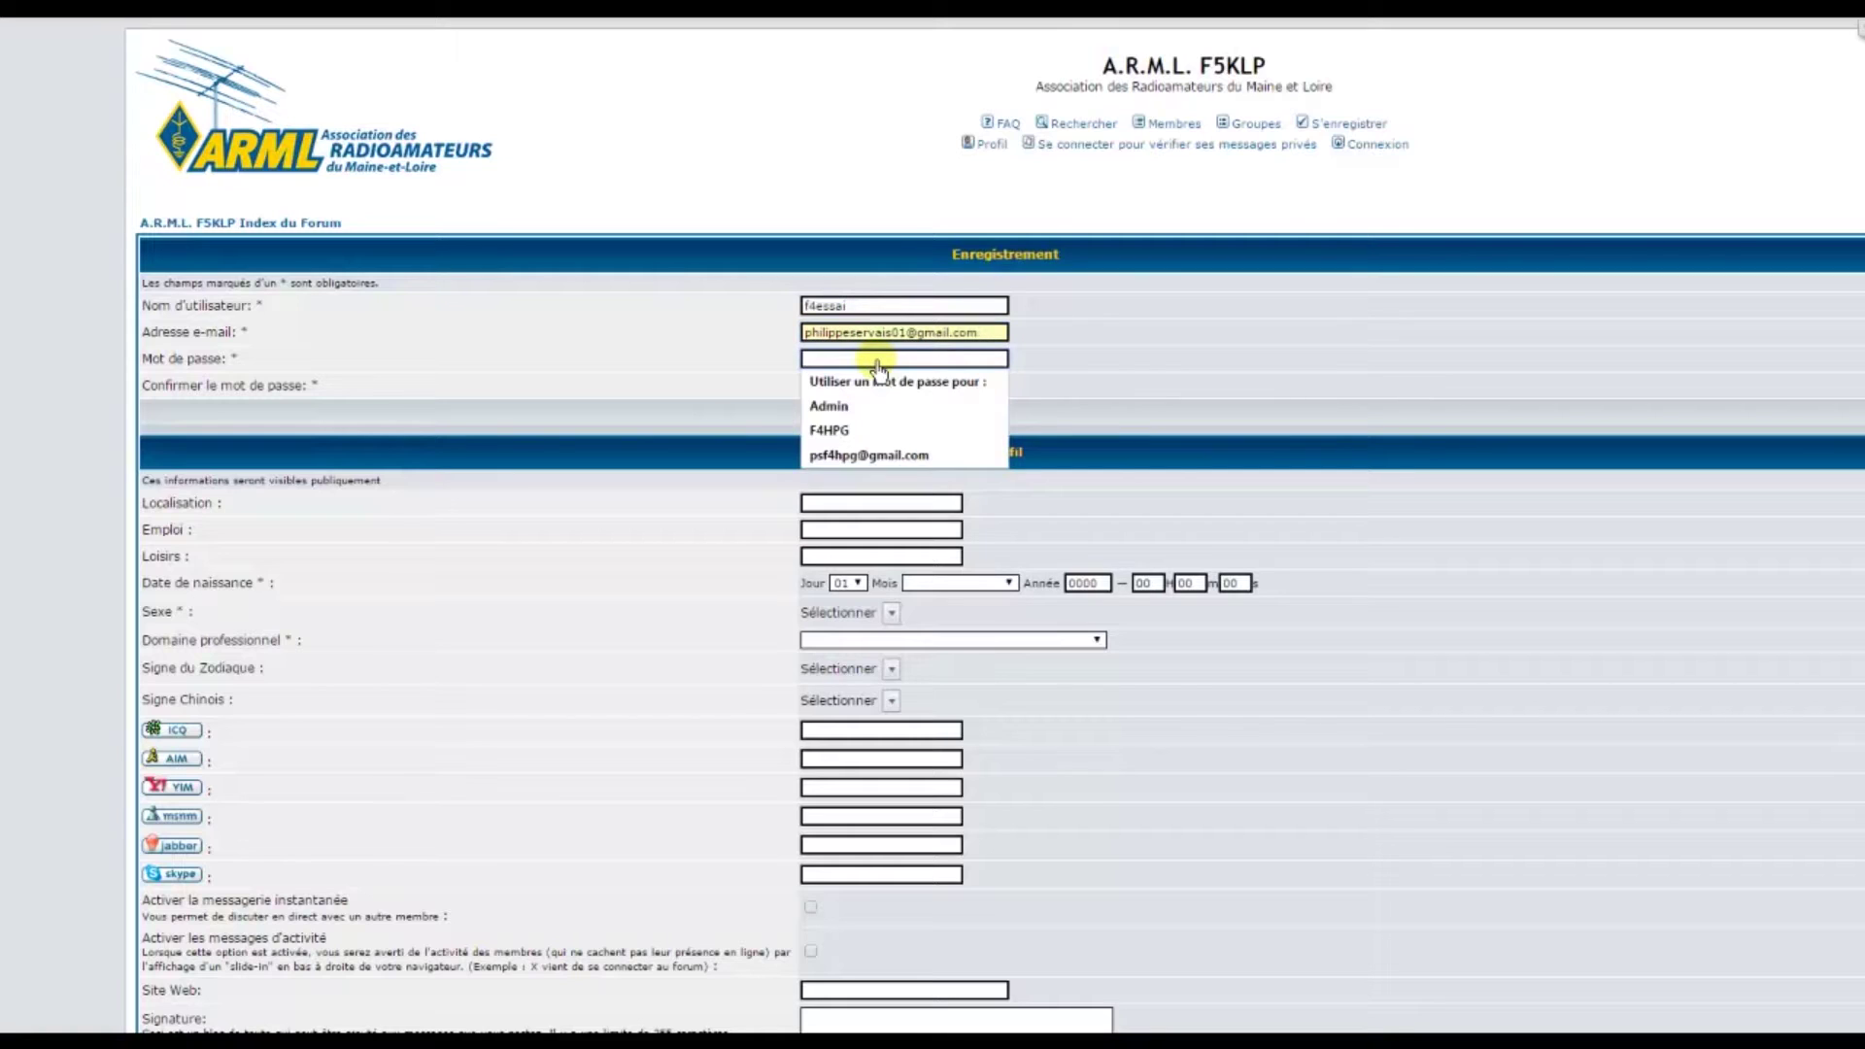
type("***")
scroll(877, 369, "down", 1)
type("***")
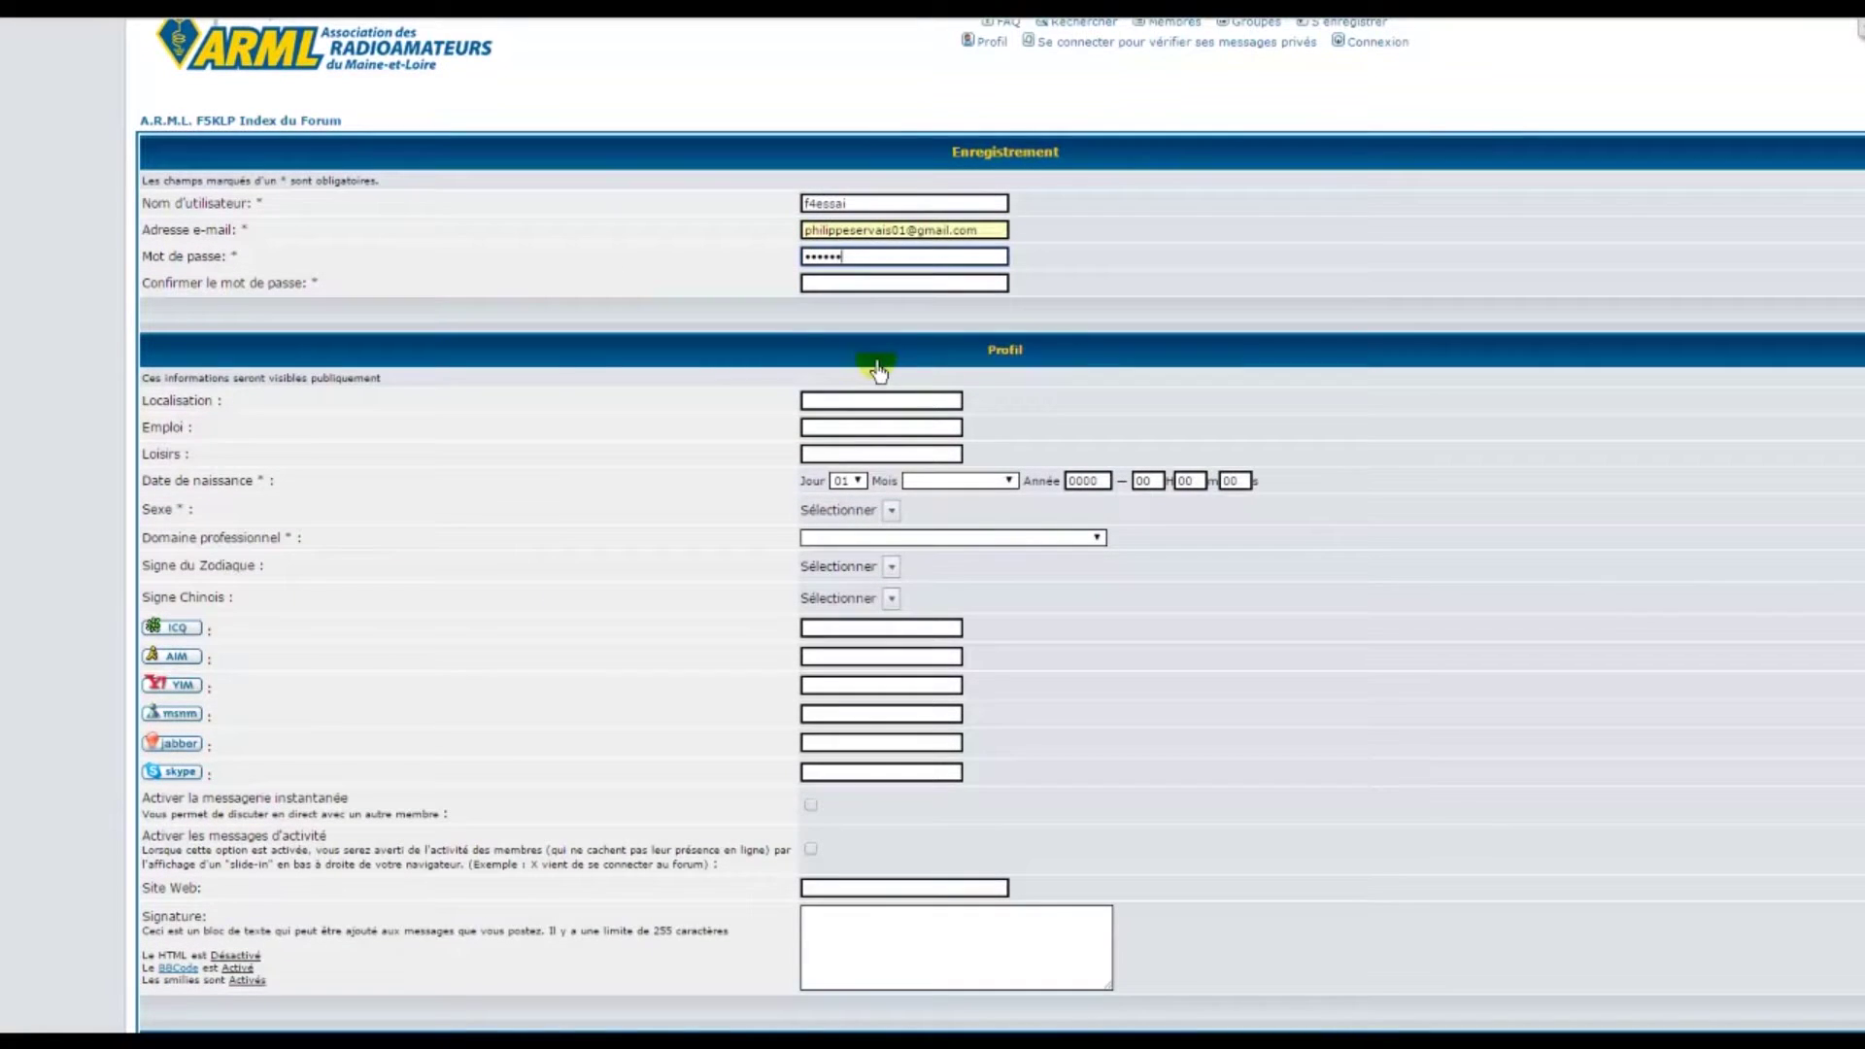
left_click(878, 285)
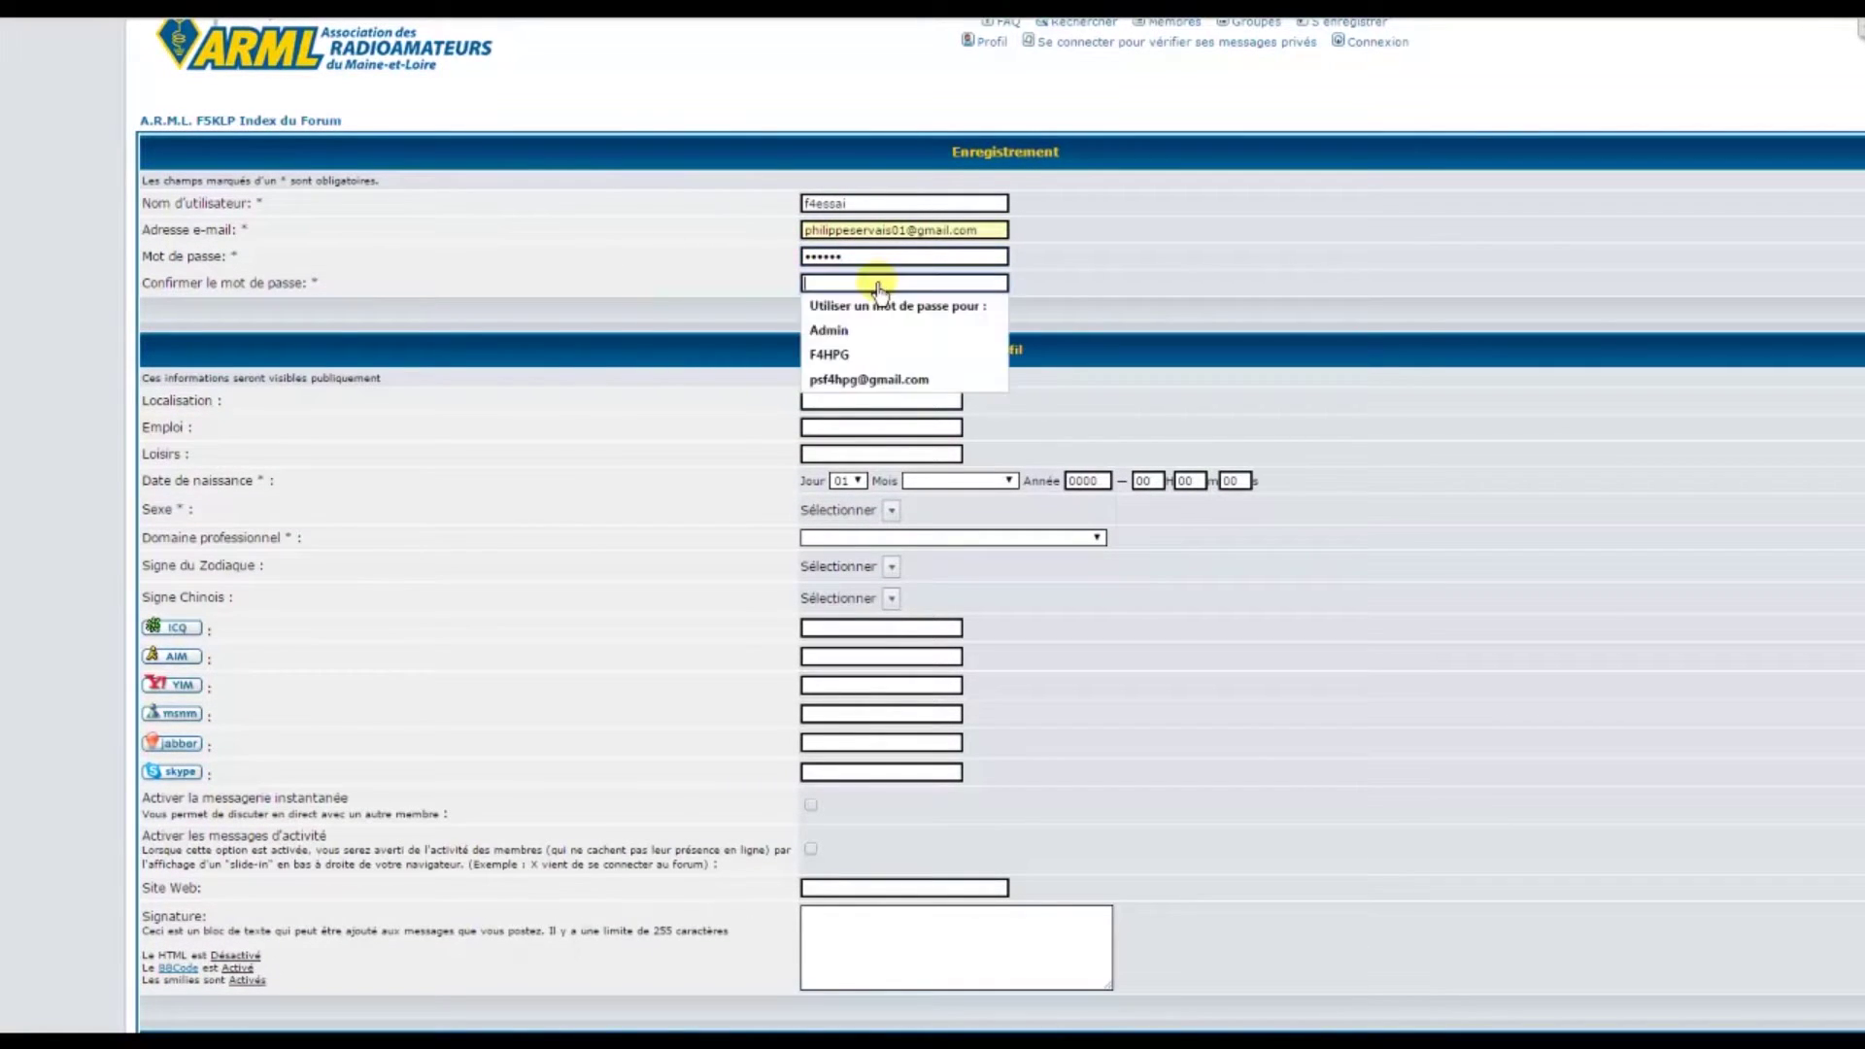
left_click(878, 286)
type("******")
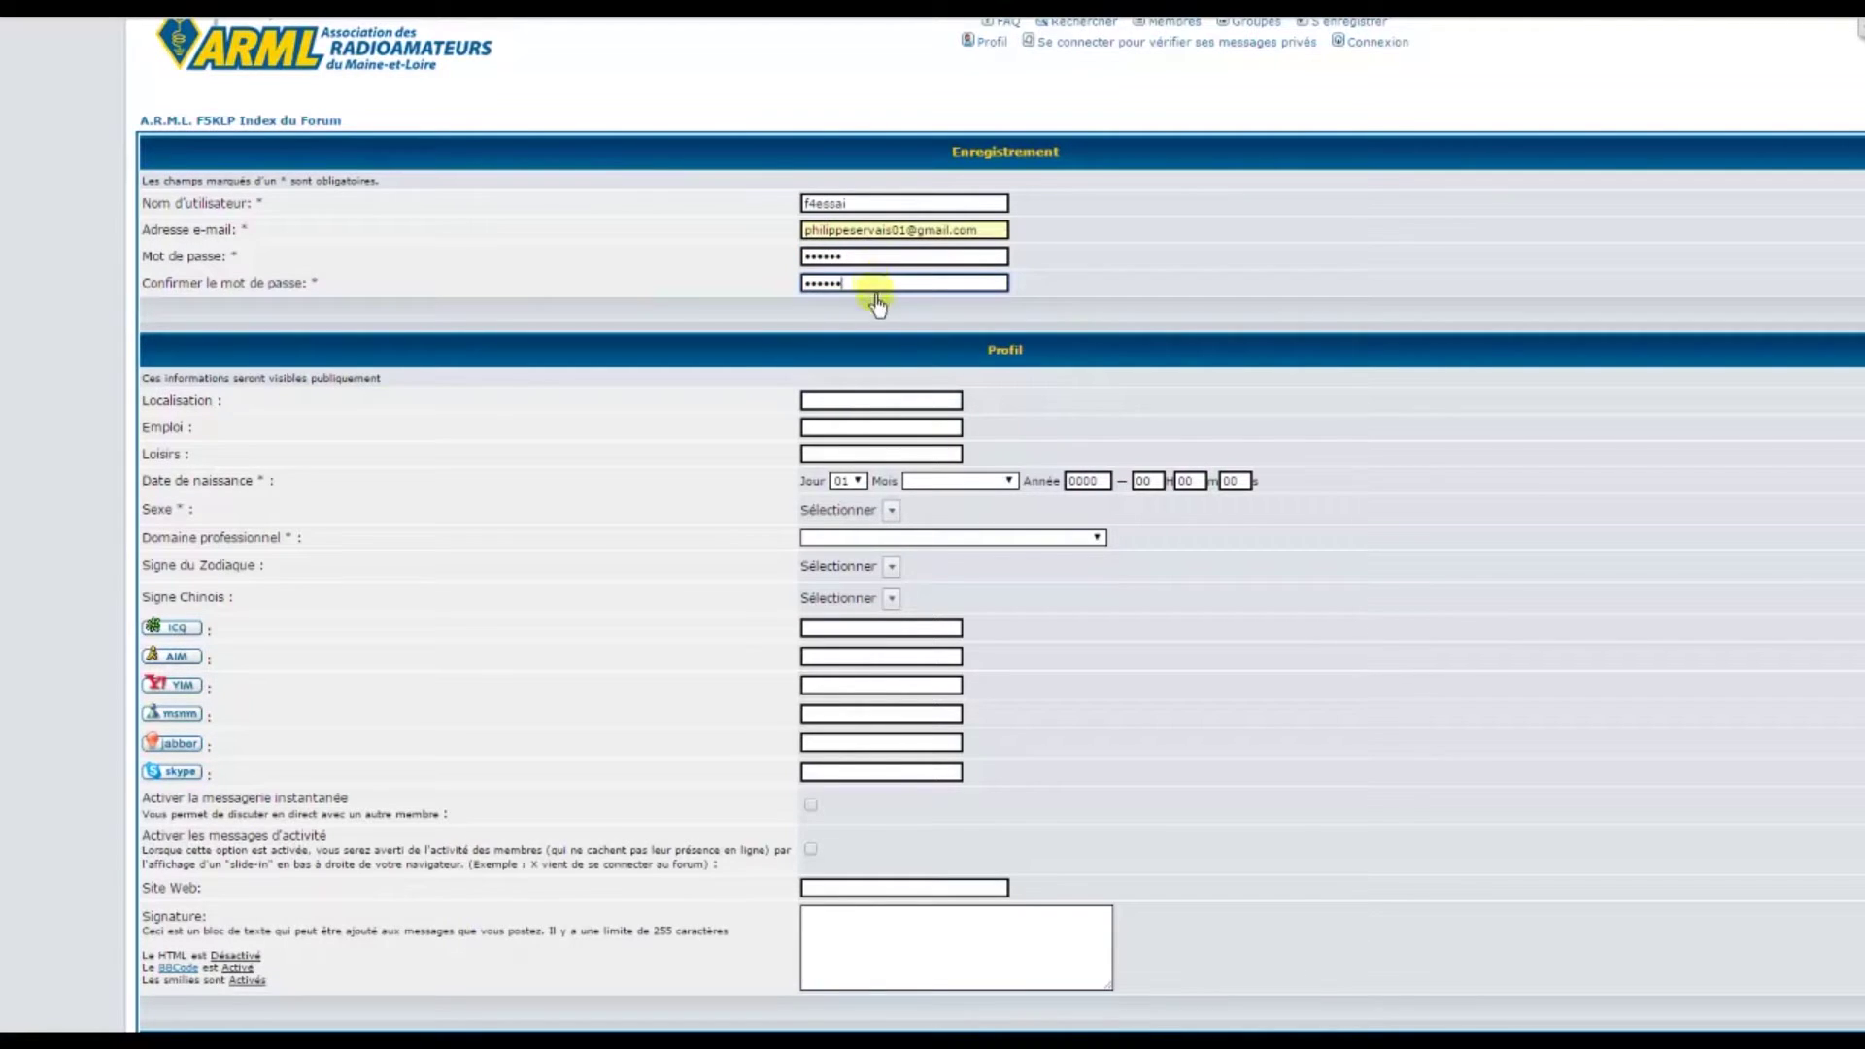
Set birth date 11/06/1955, sex Masculin, and domain 'Autres personnes sans activité professionnelle'
left_click(861, 482)
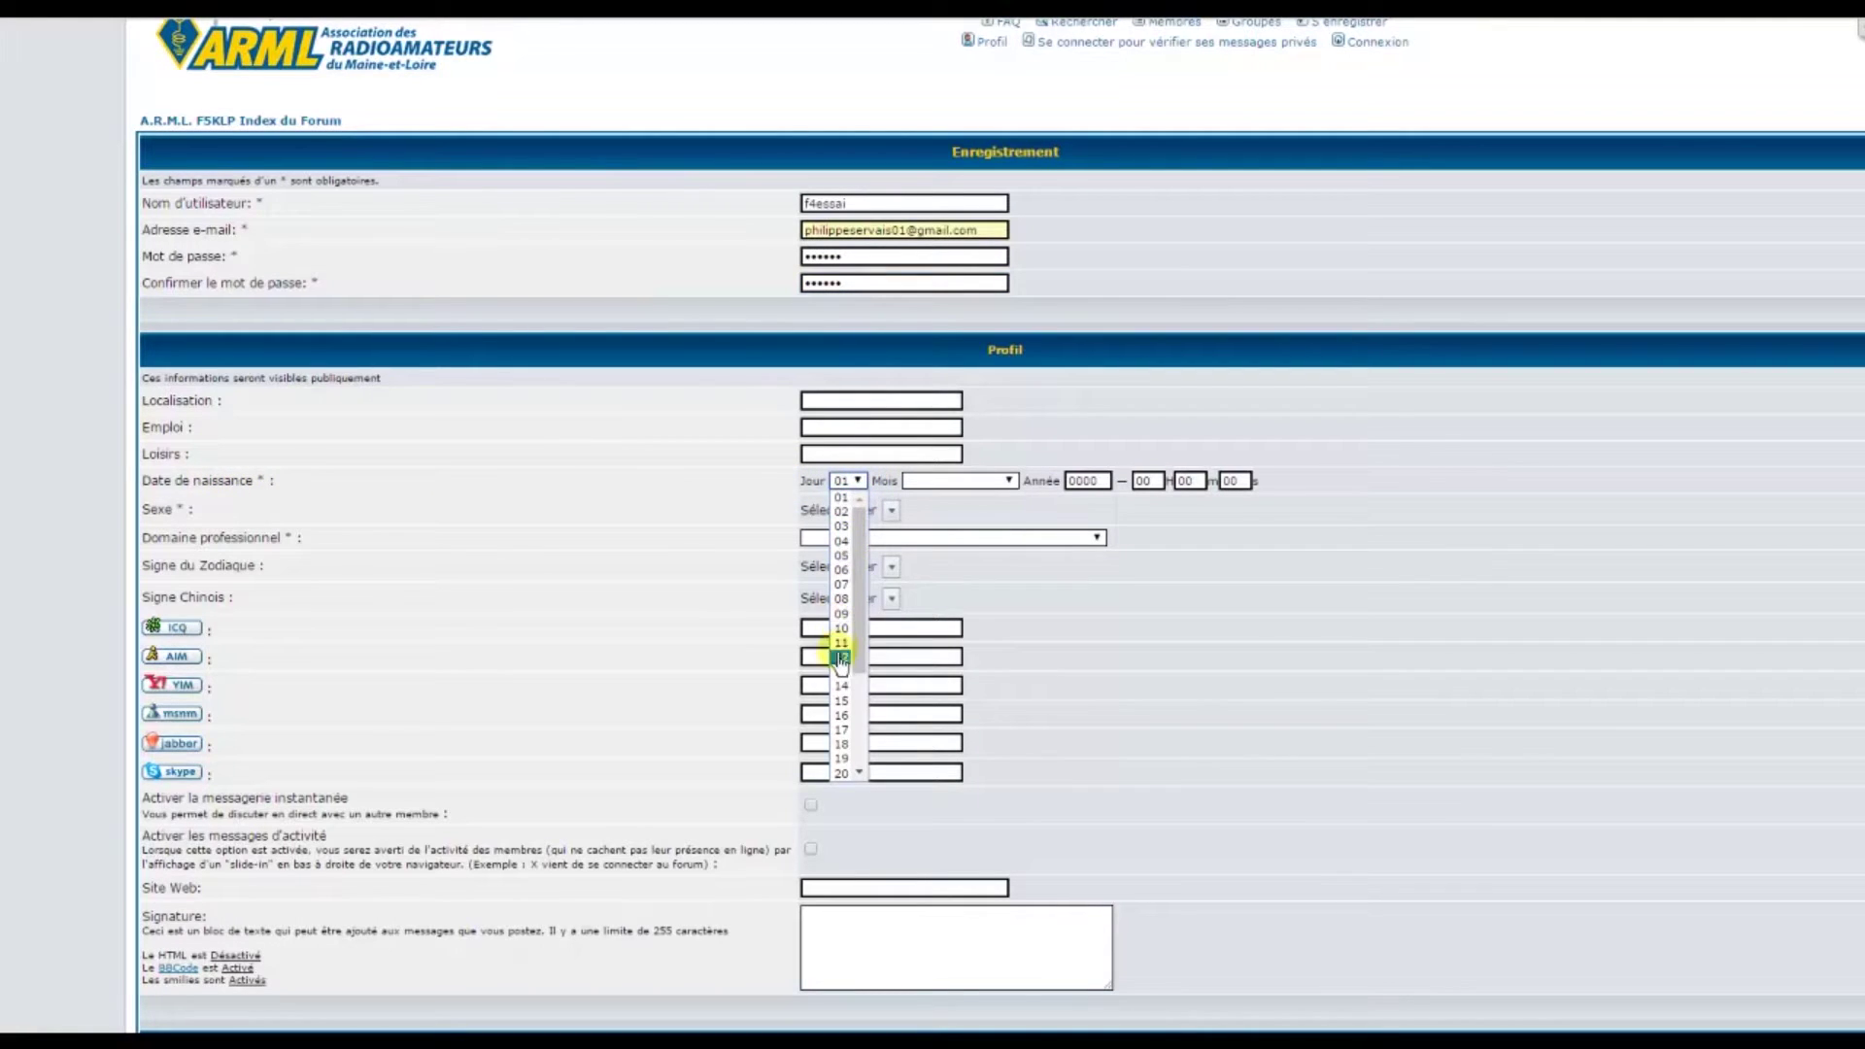
left_click(841, 642)
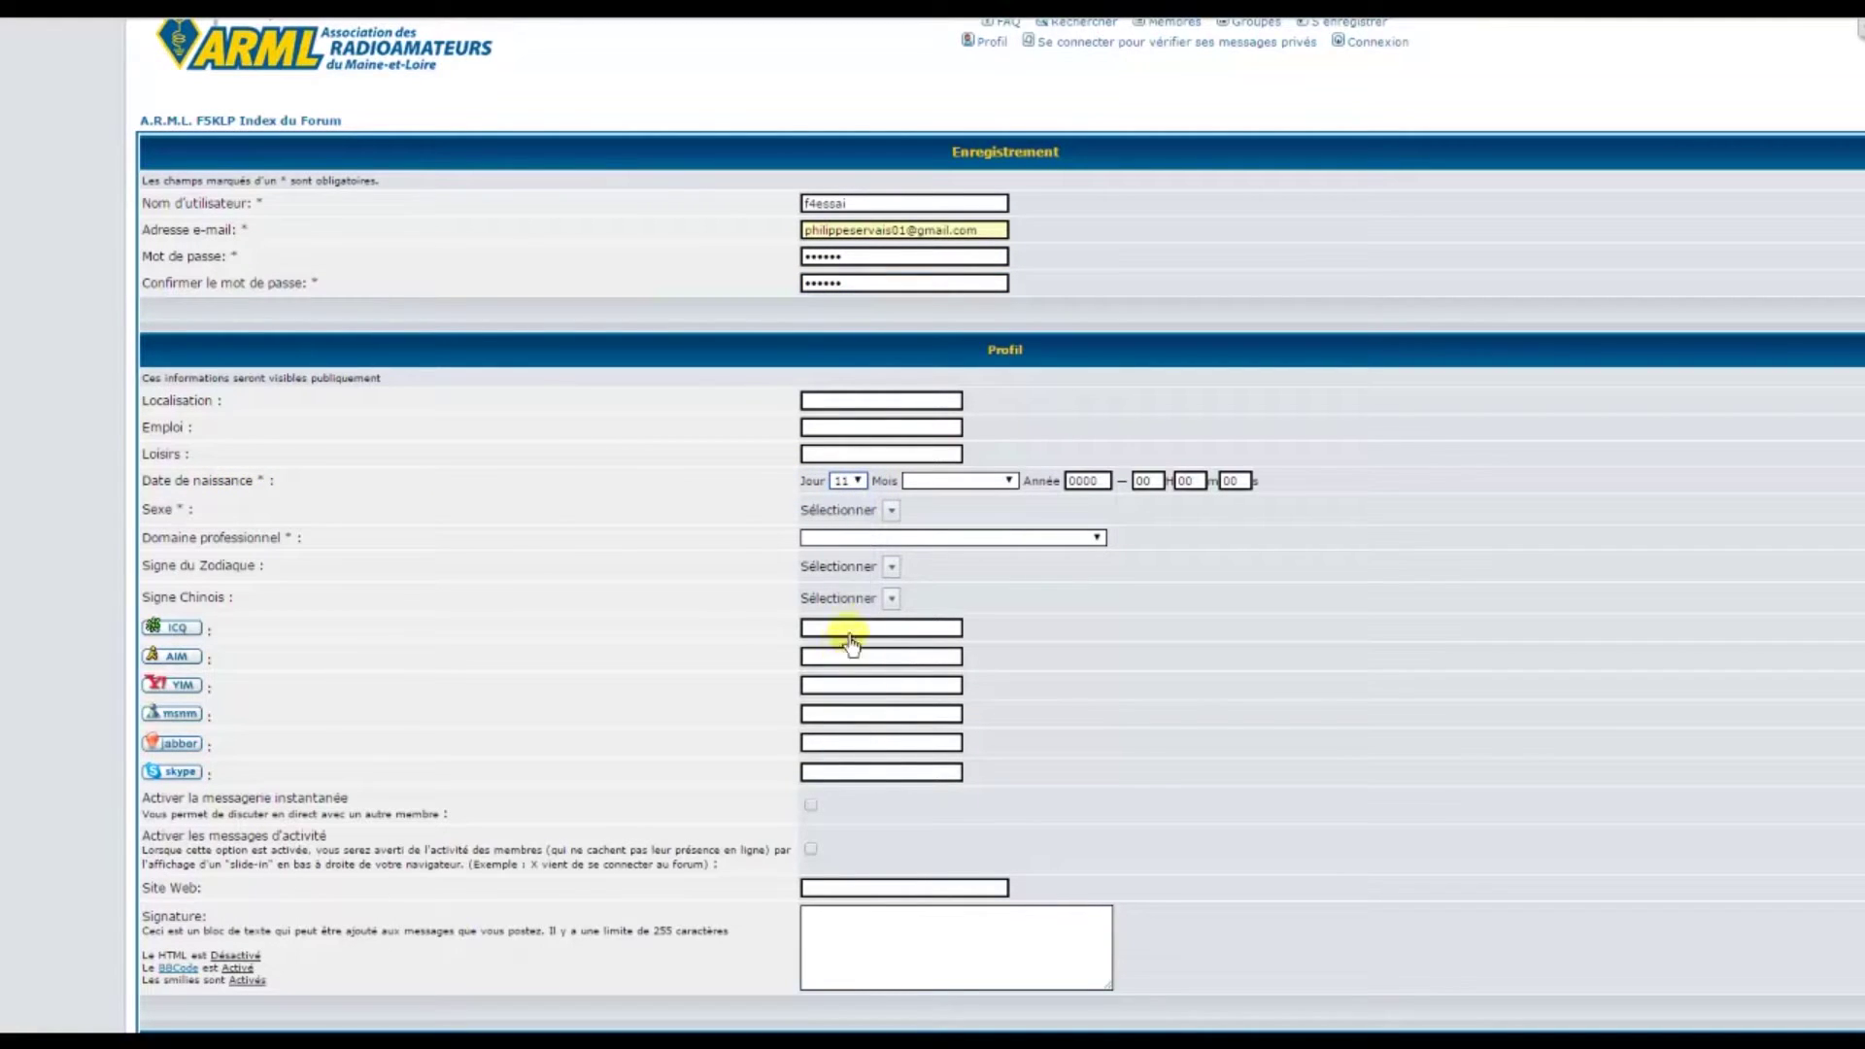
left_click(1010, 482)
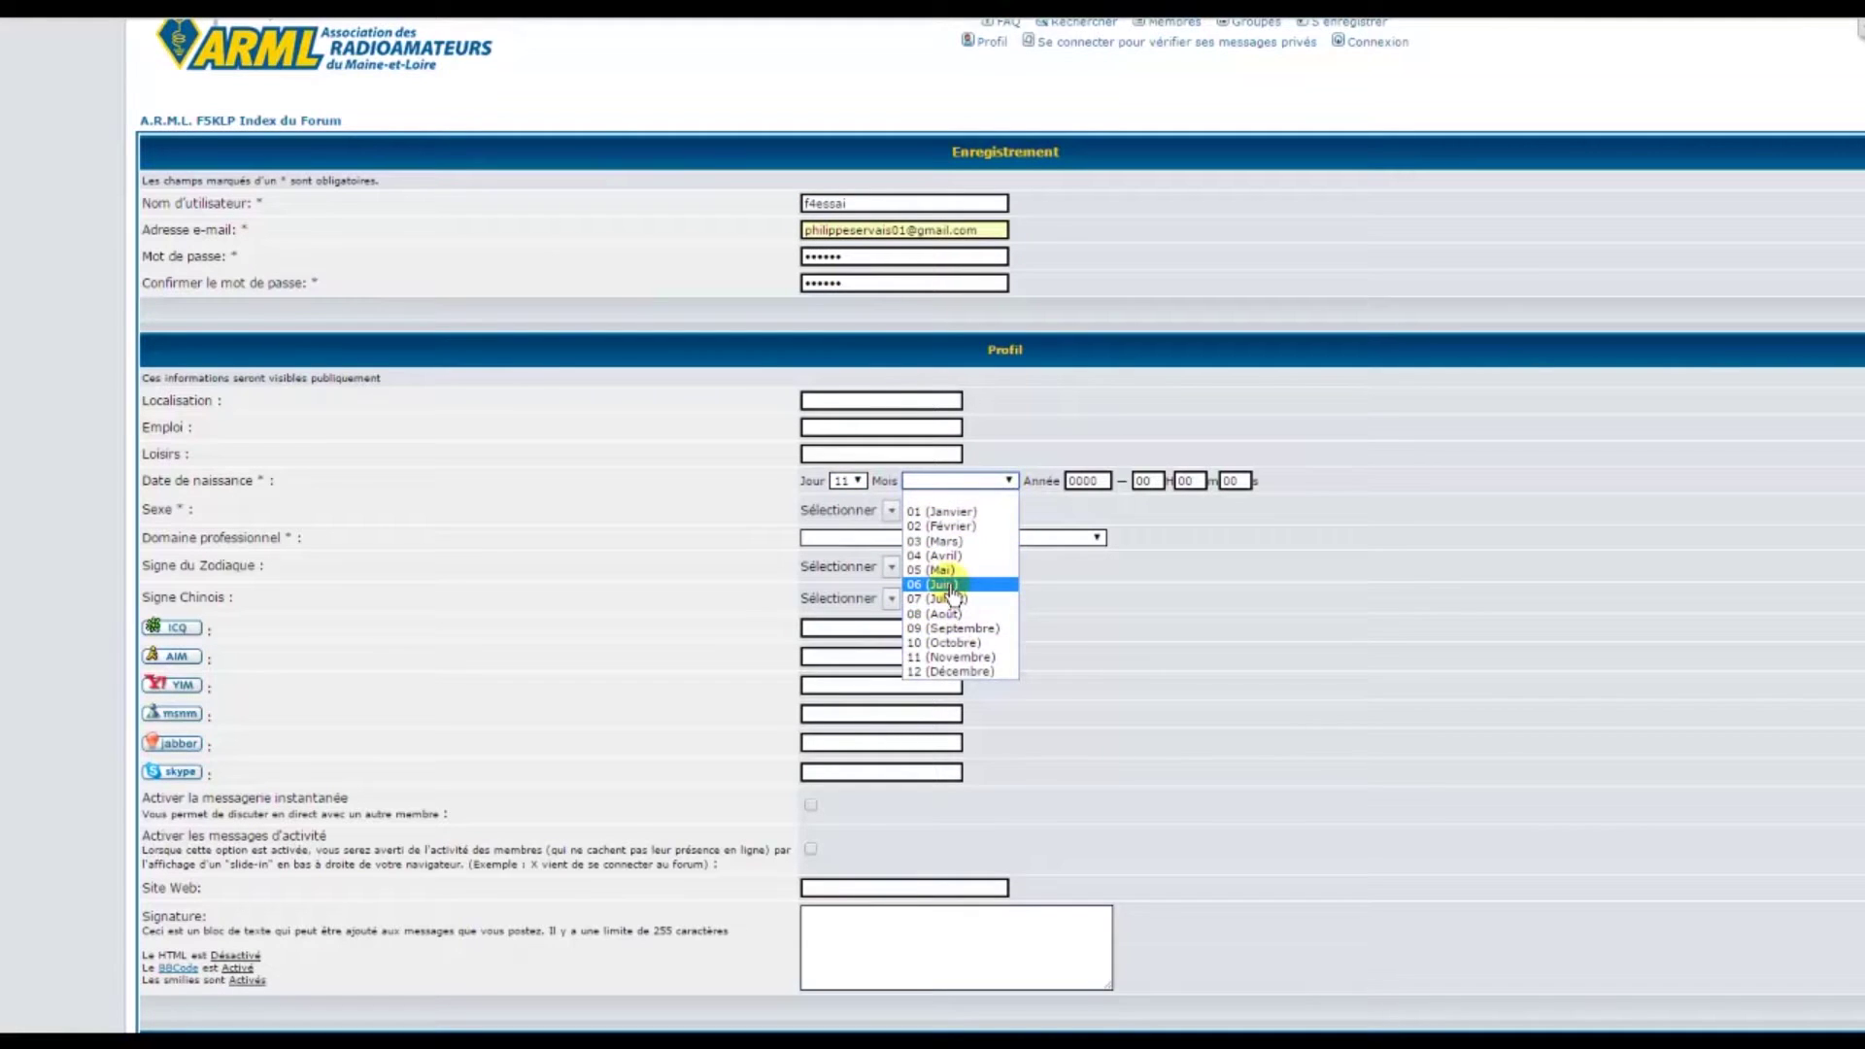
left_click(951, 584)
double_click(1083, 481)
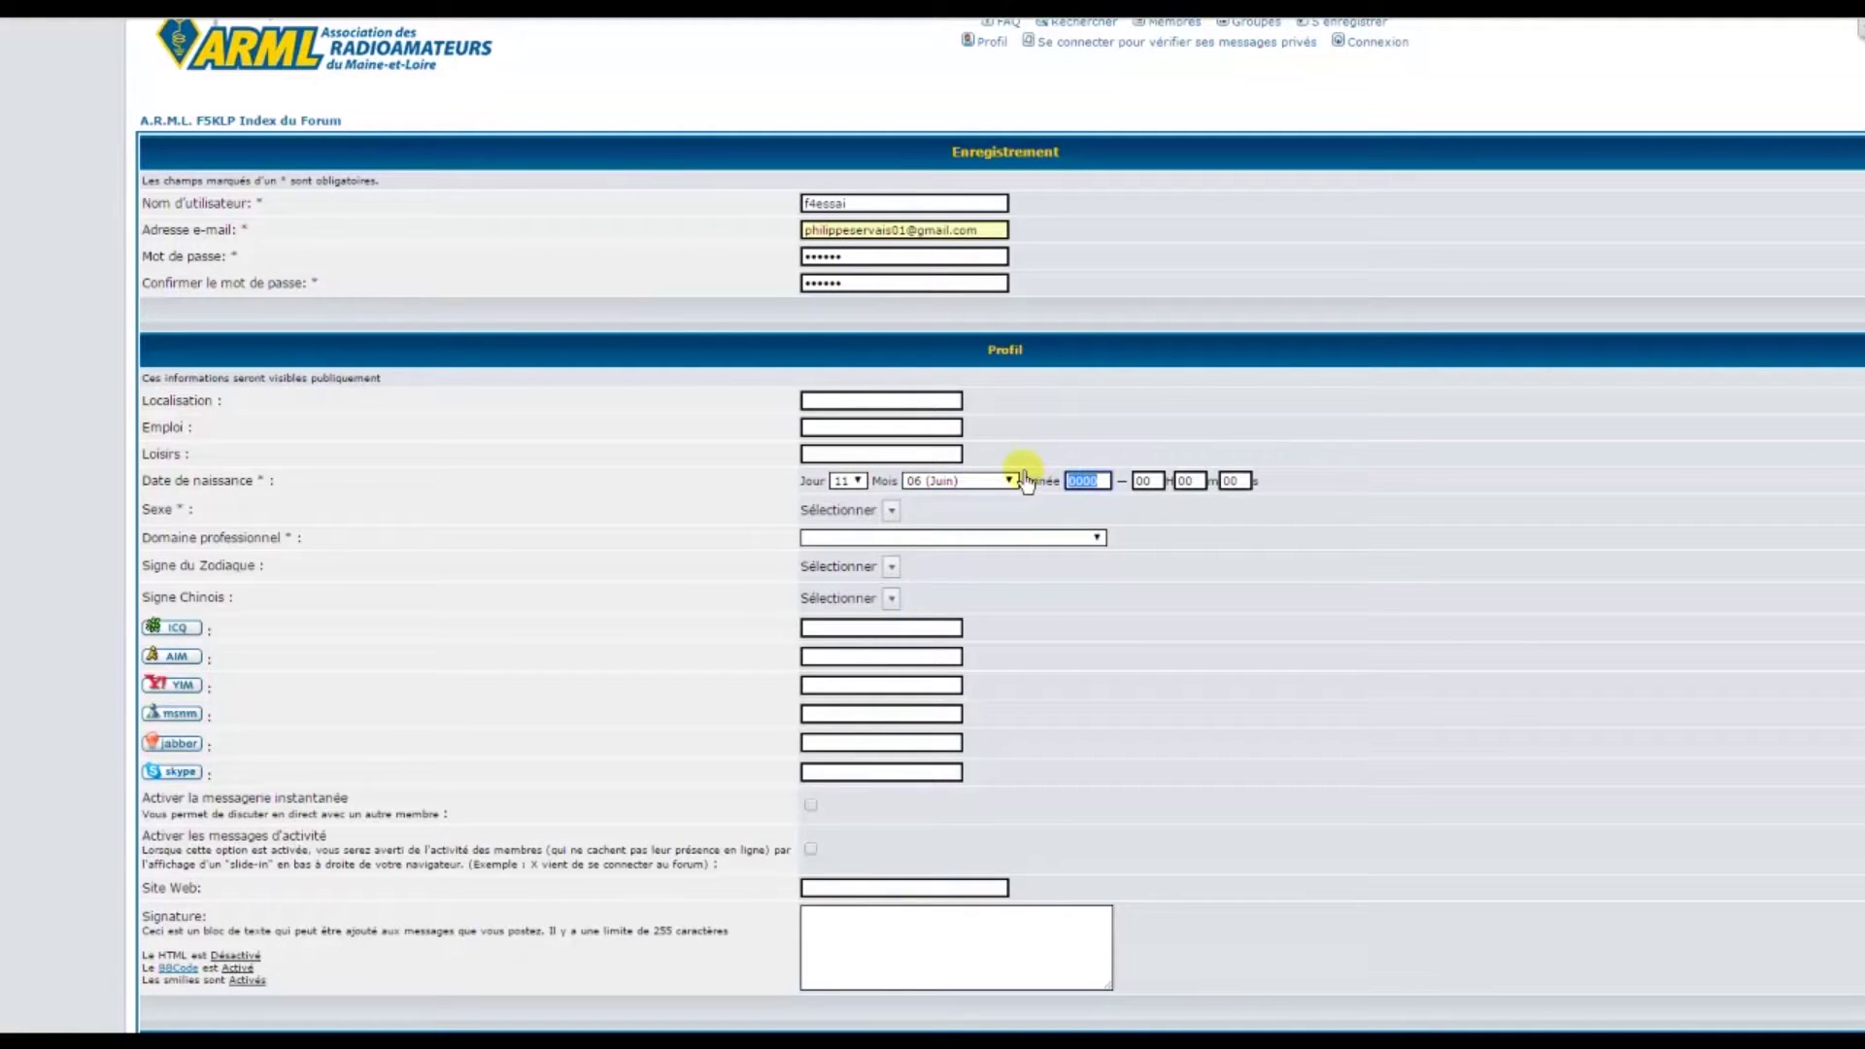
type("1")
left_click(891, 512)
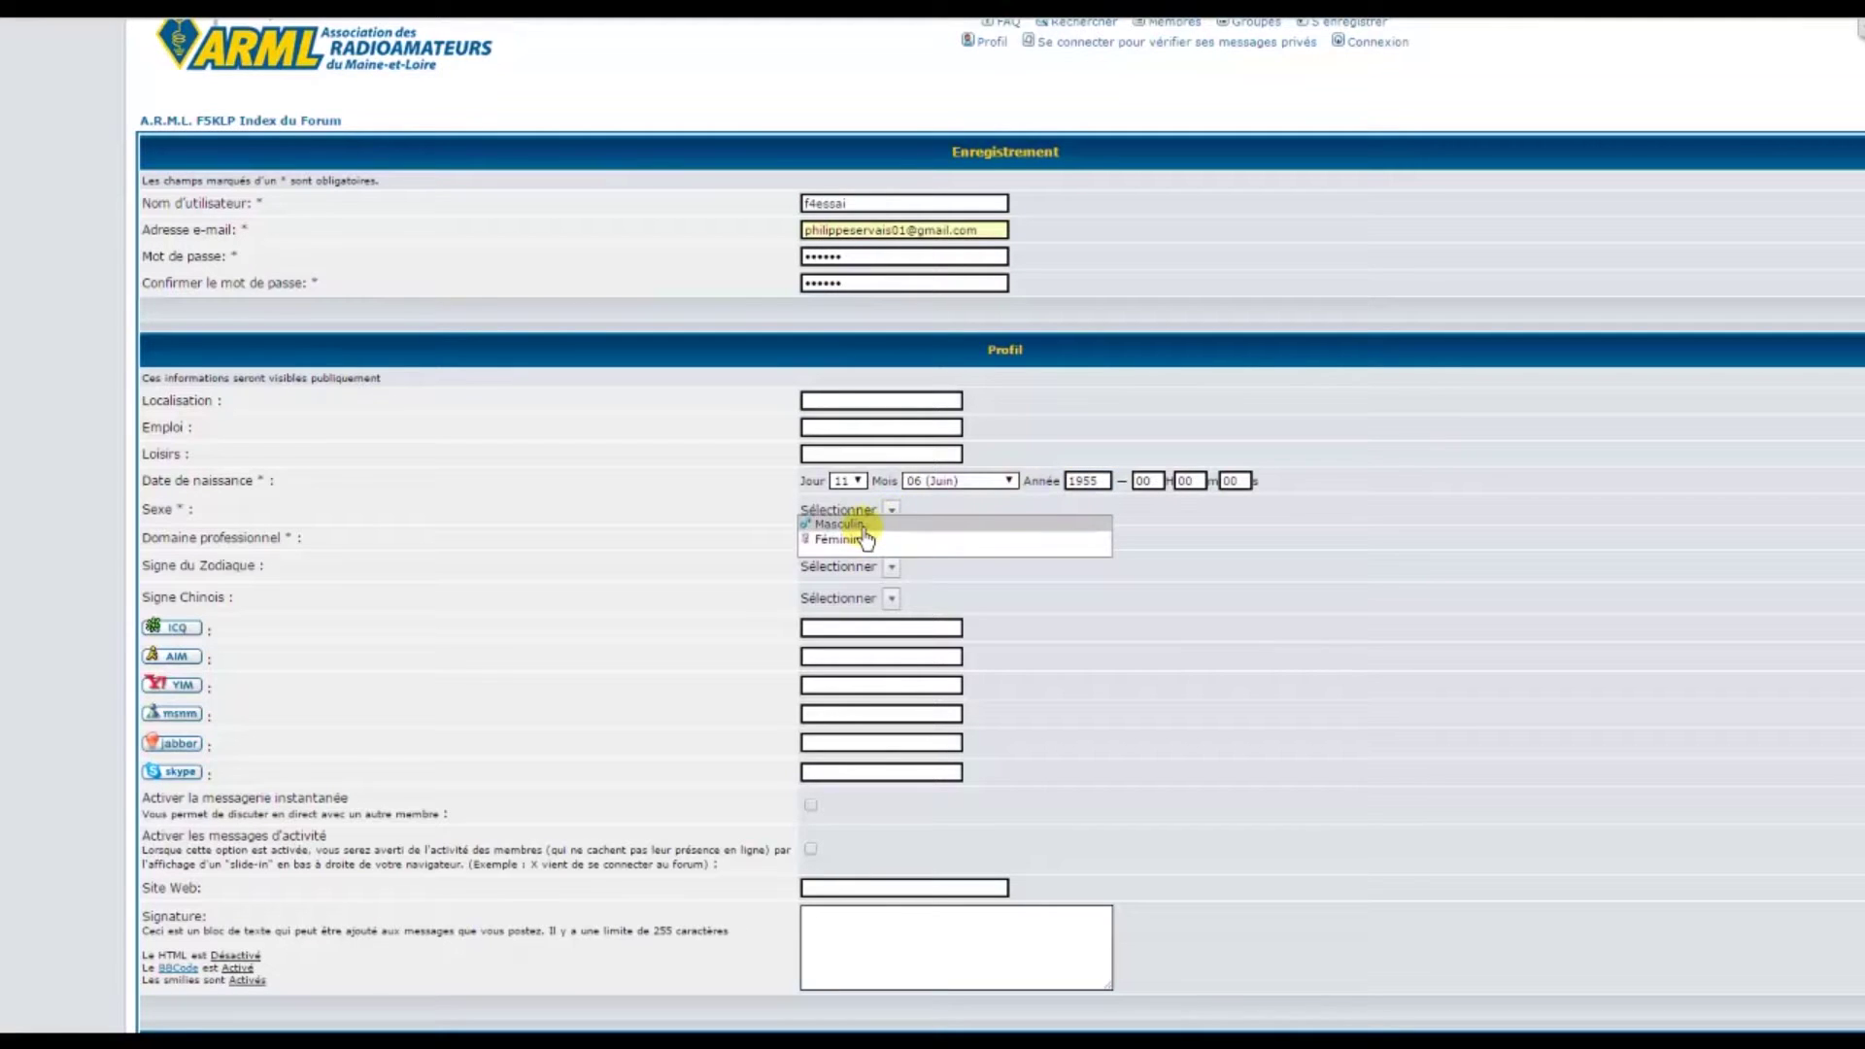
left_click(866, 535)
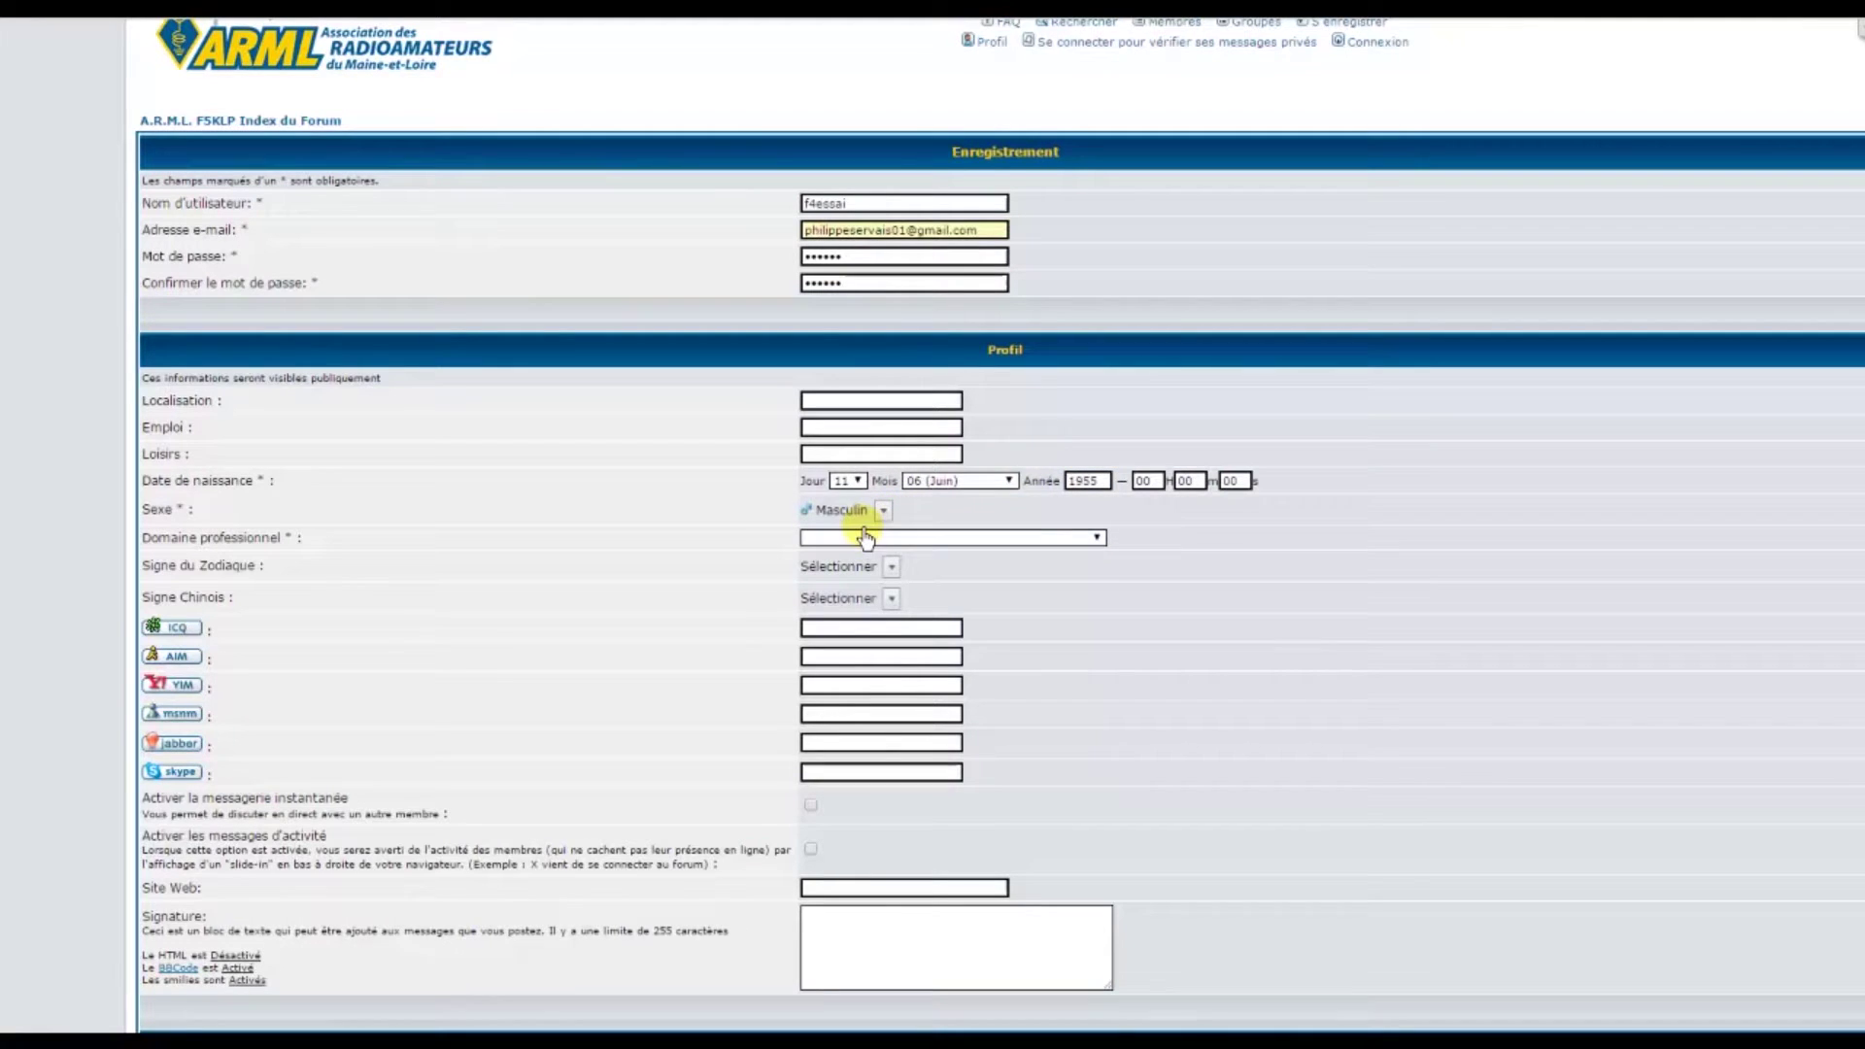
left_click(1095, 540)
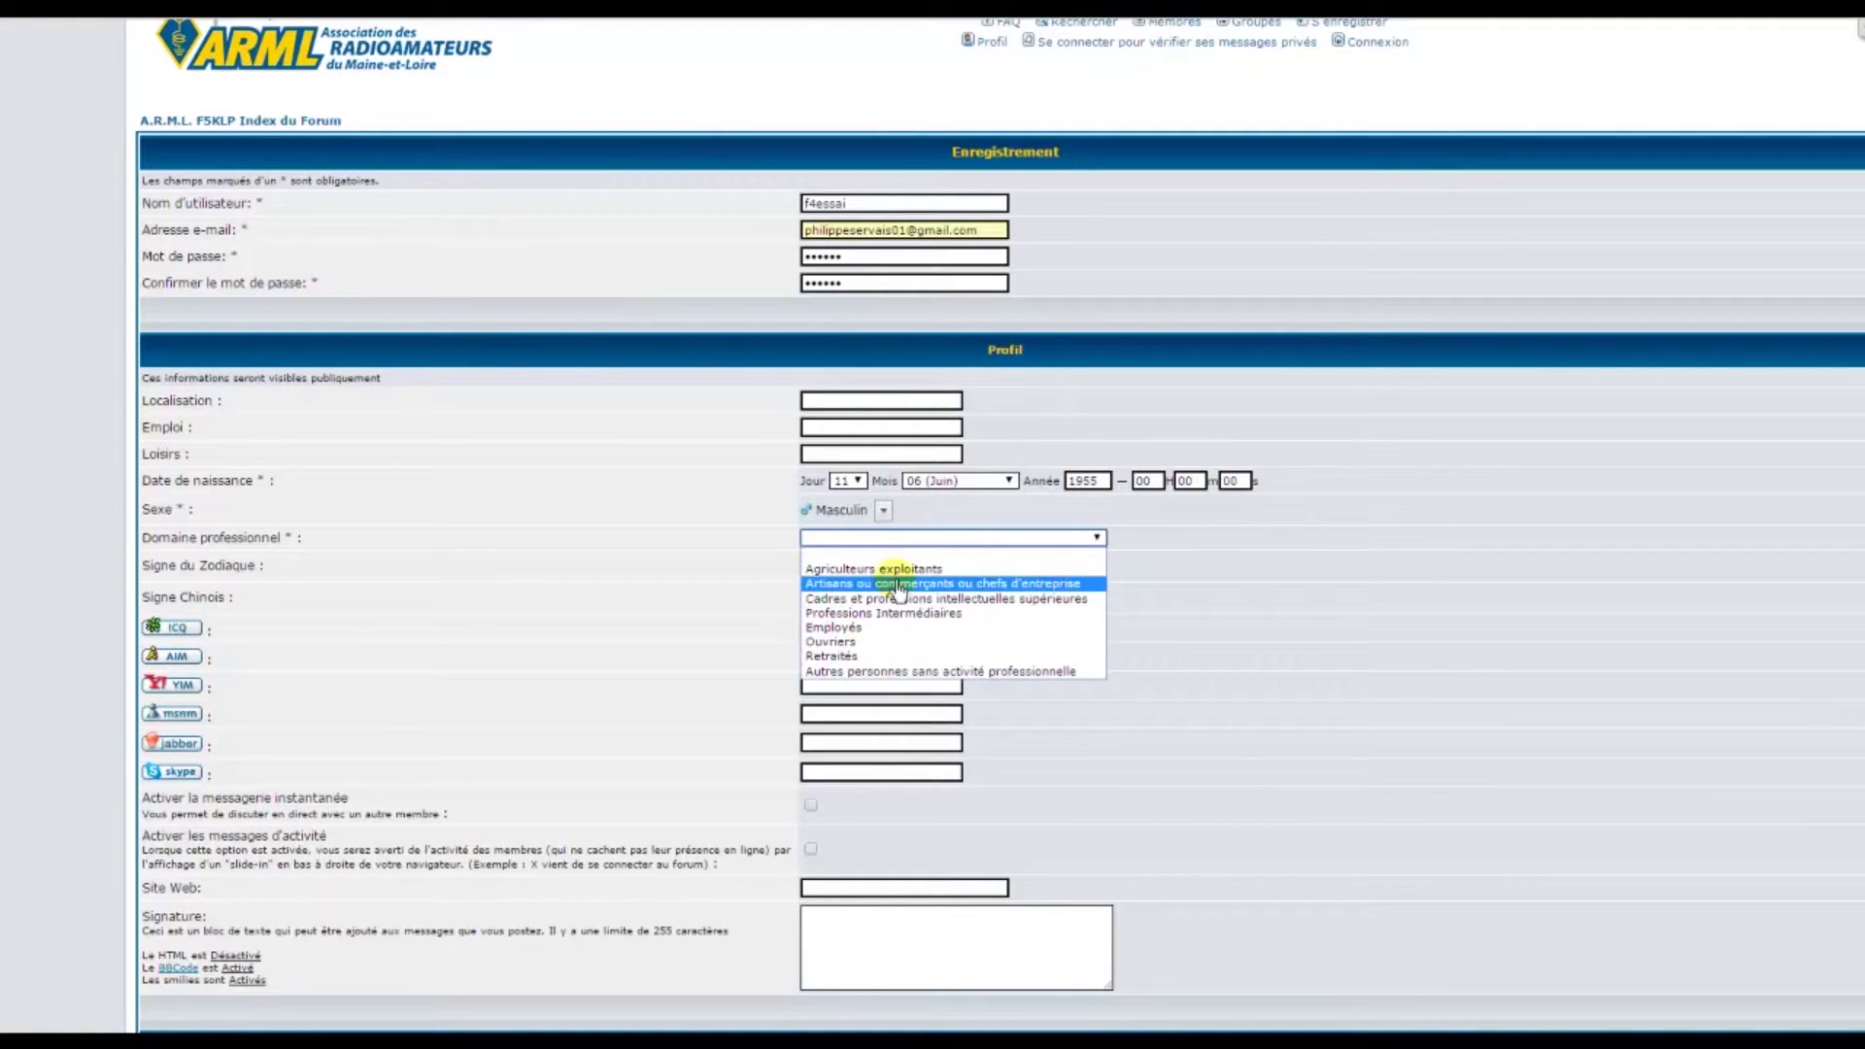
left_click(859, 672)
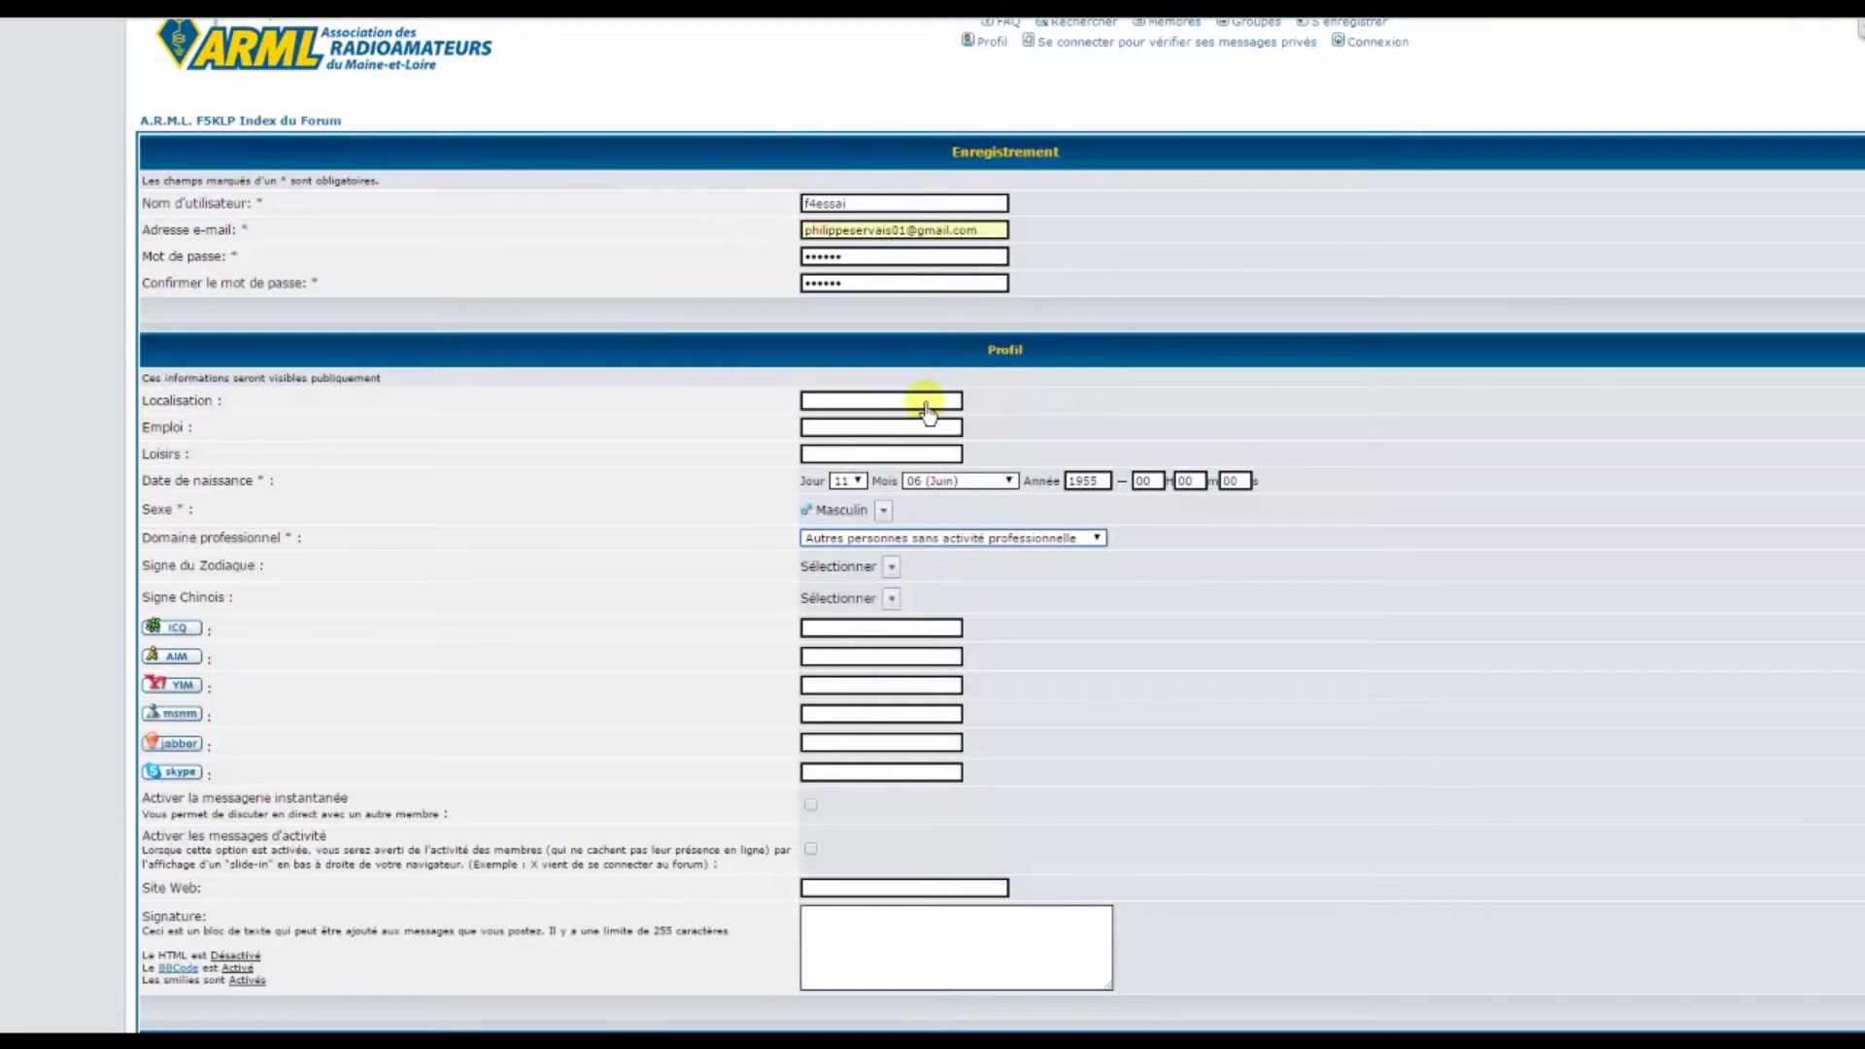
Submit the completed registration form with Envoyer at the bottom of the page
scroll(927, 411, "down", 5)
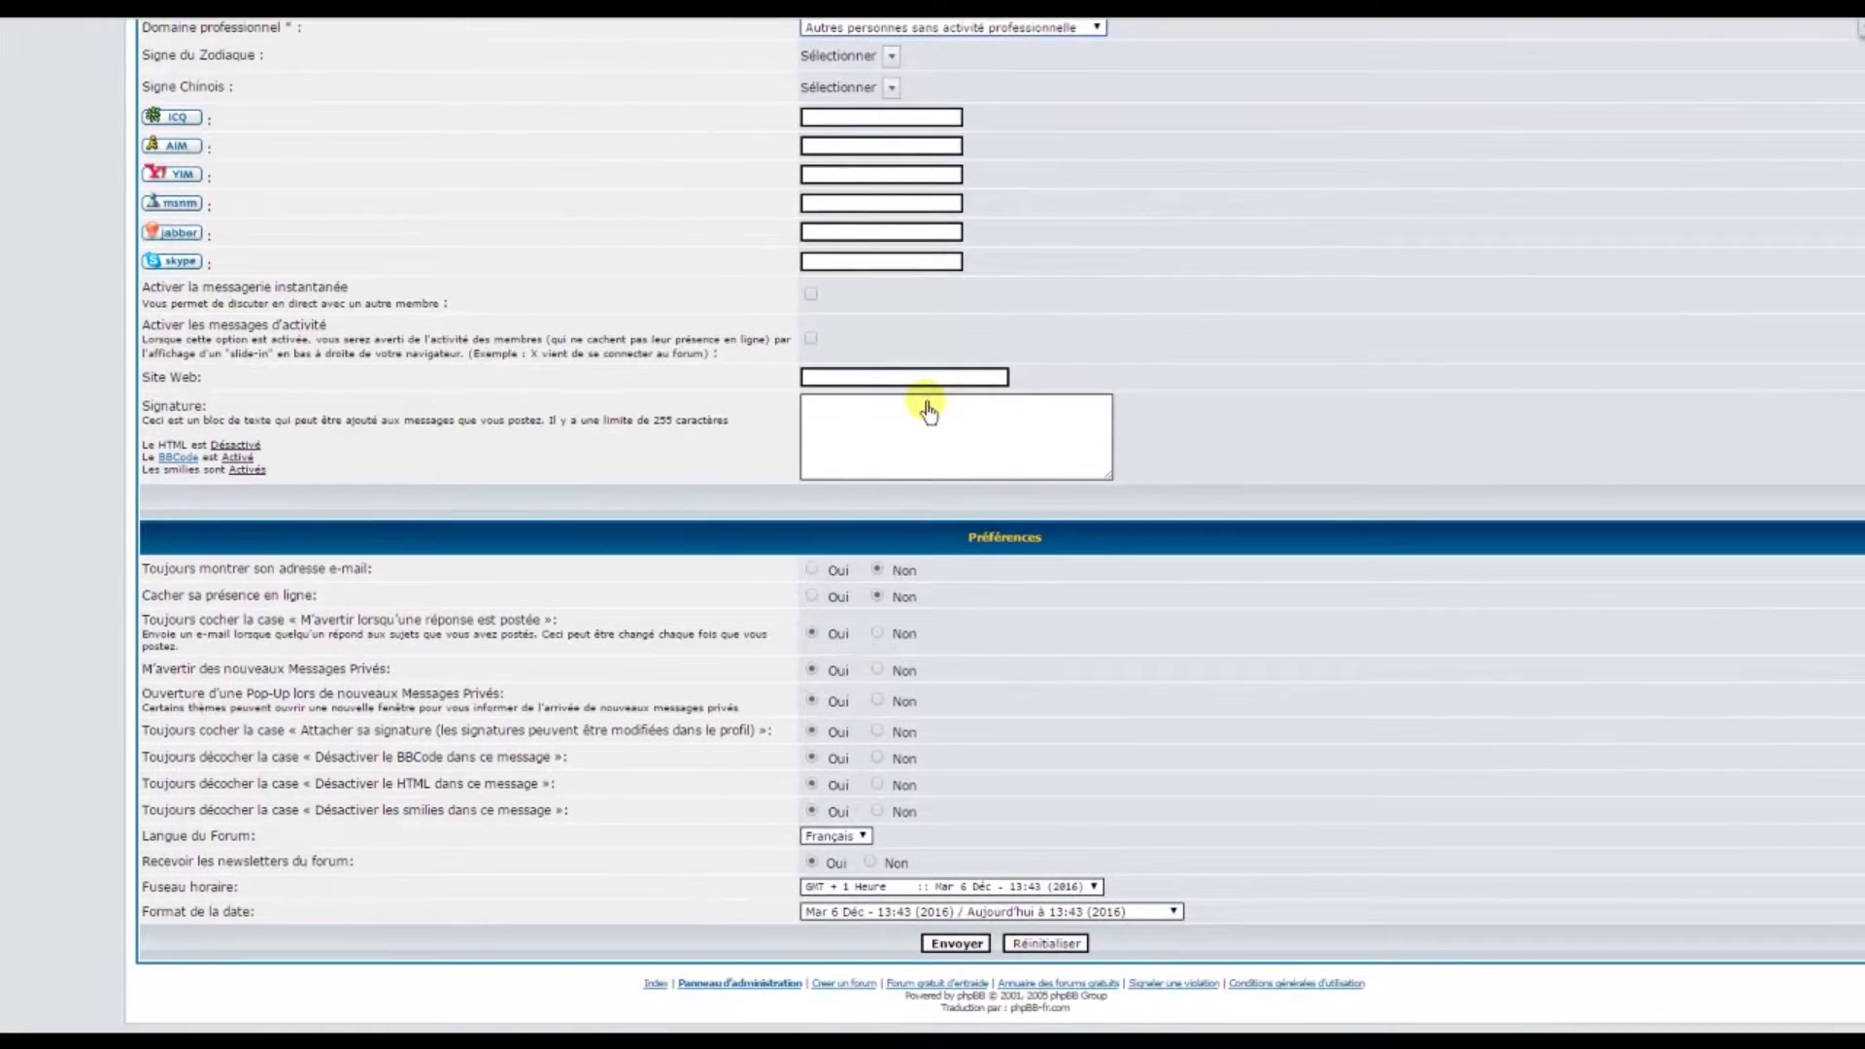
left_click(962, 952)
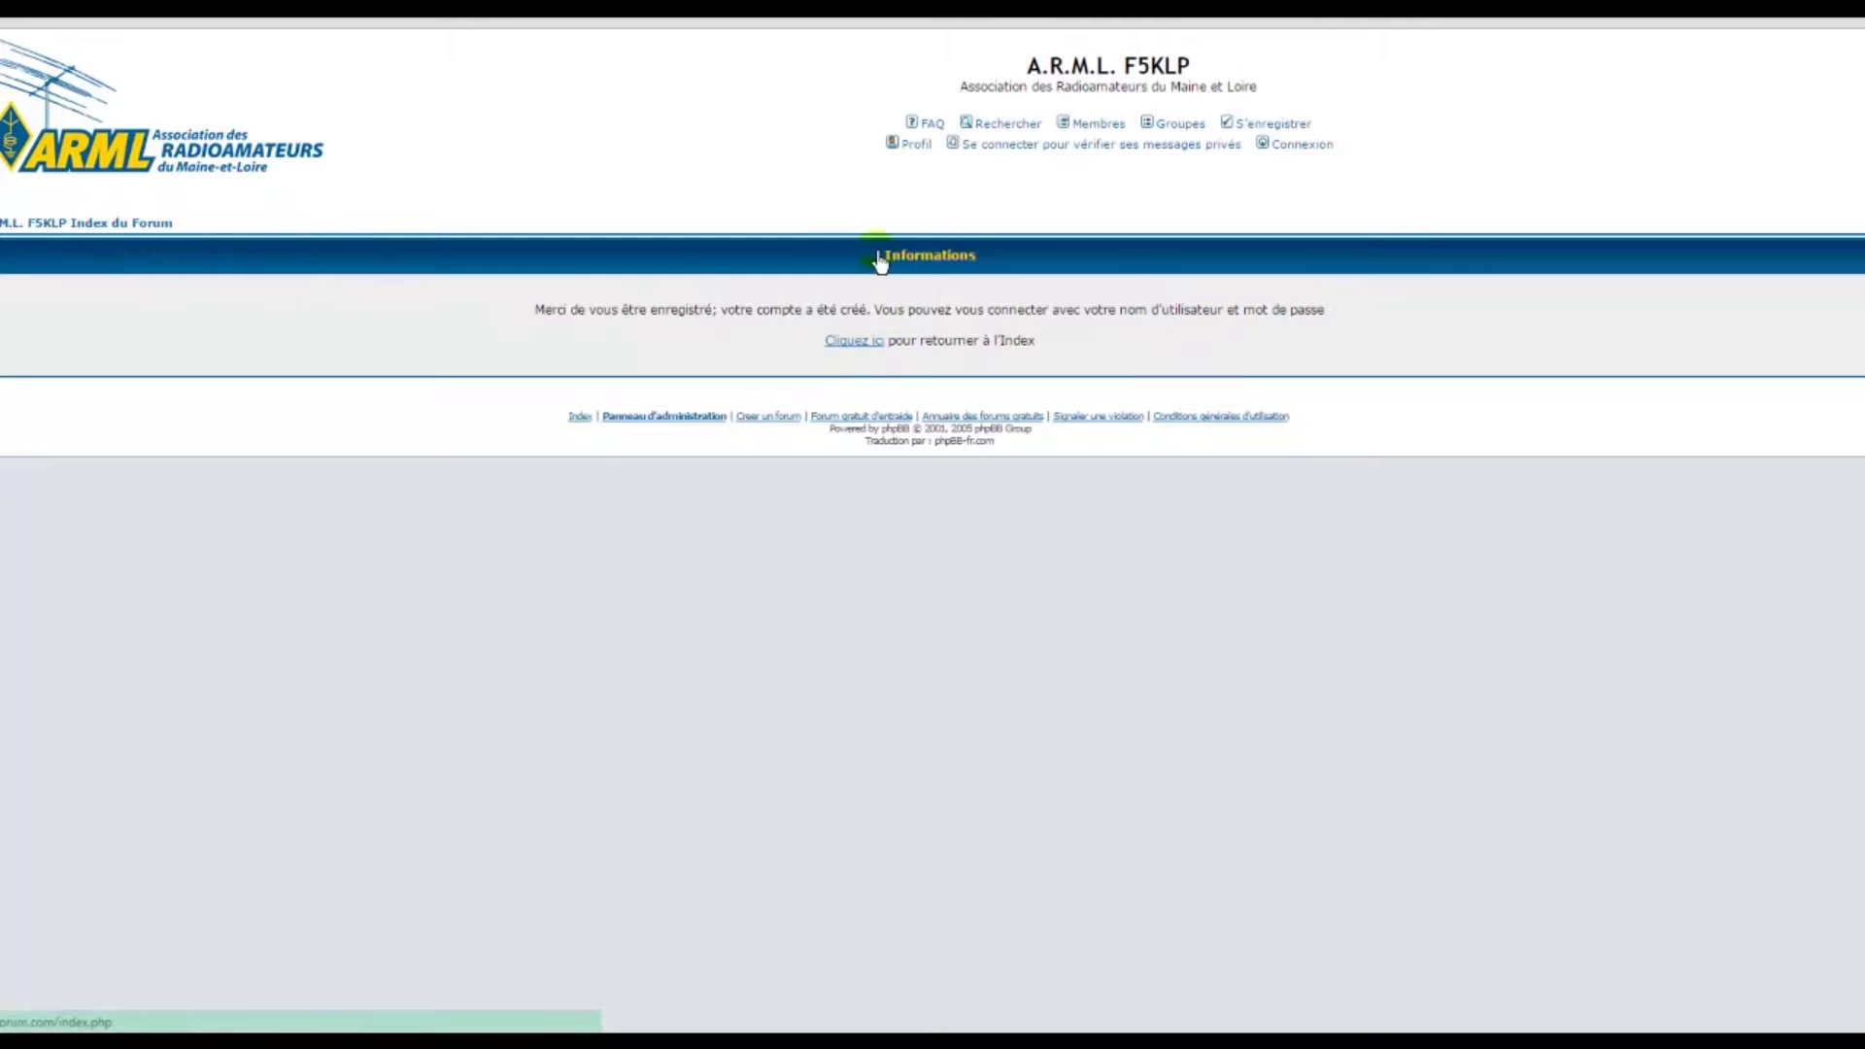
Open the login page from the Connexion link in the header
left_click(1301, 147)
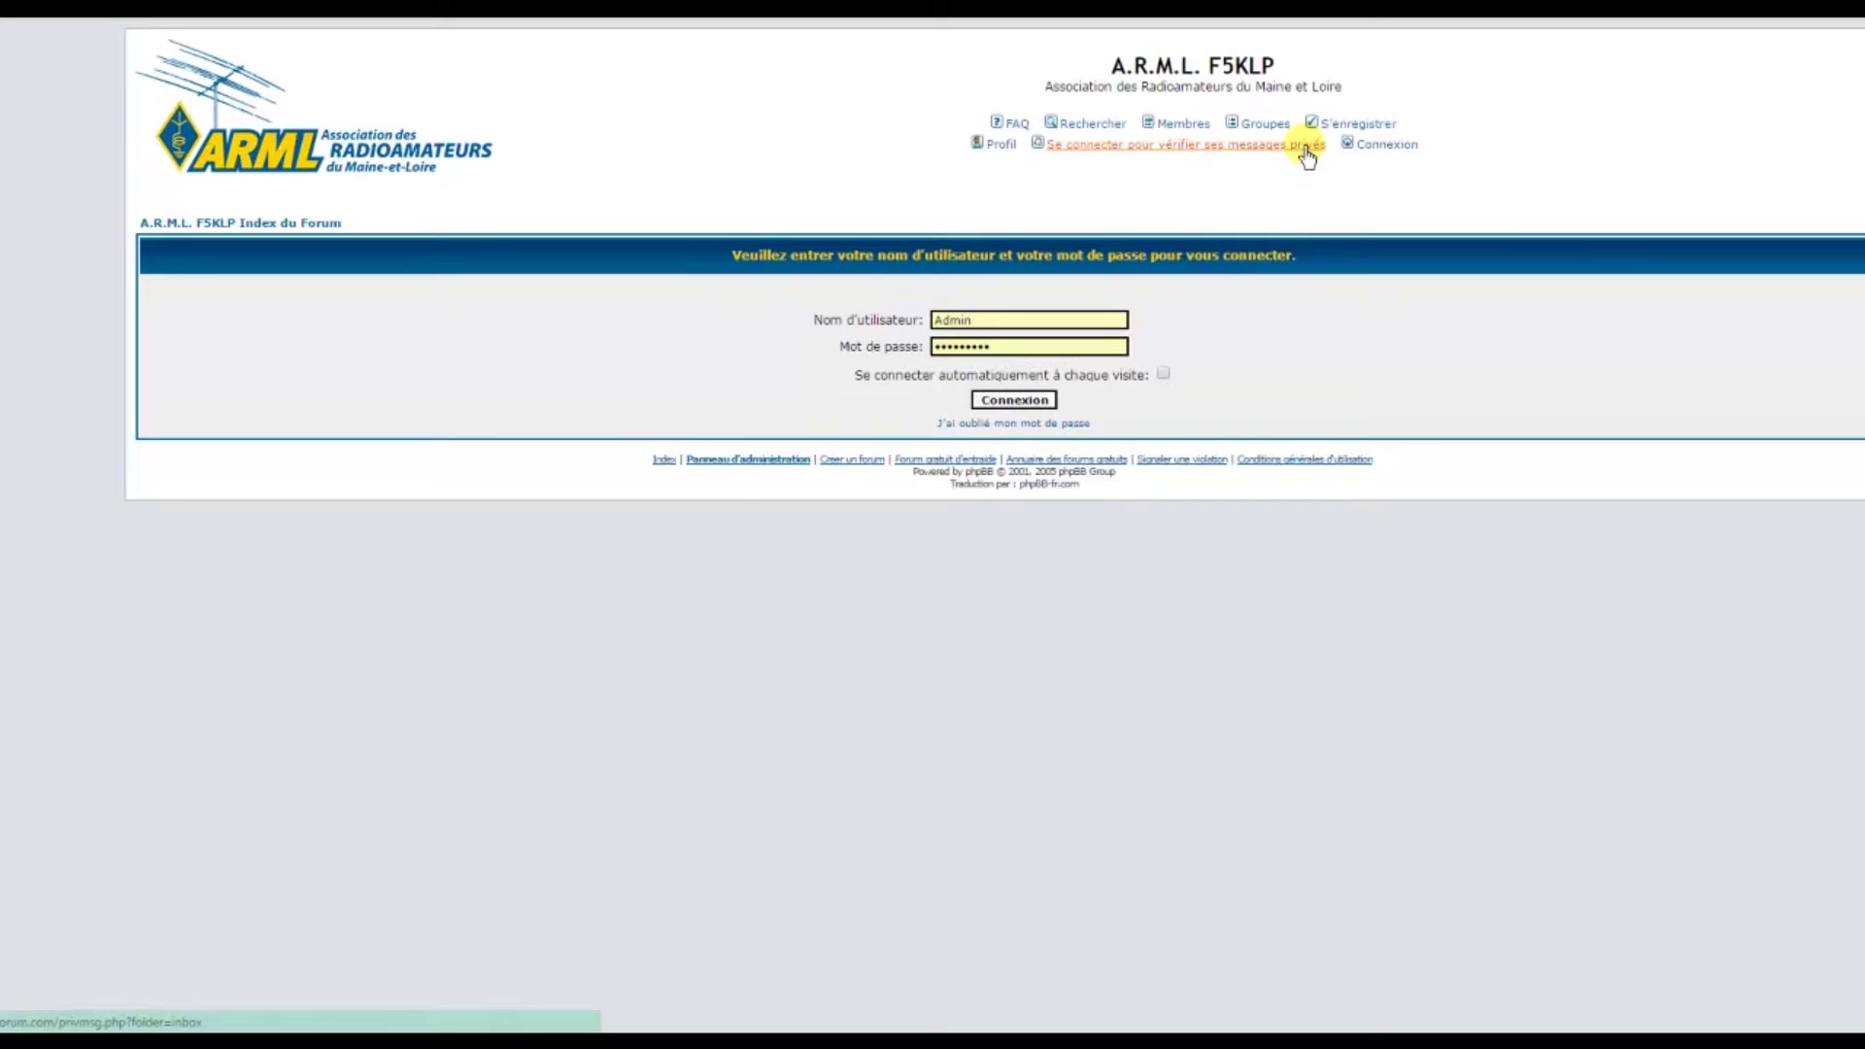
Replace the autofilled credentials with the new member's username and password, then sign in
double_click(976, 321)
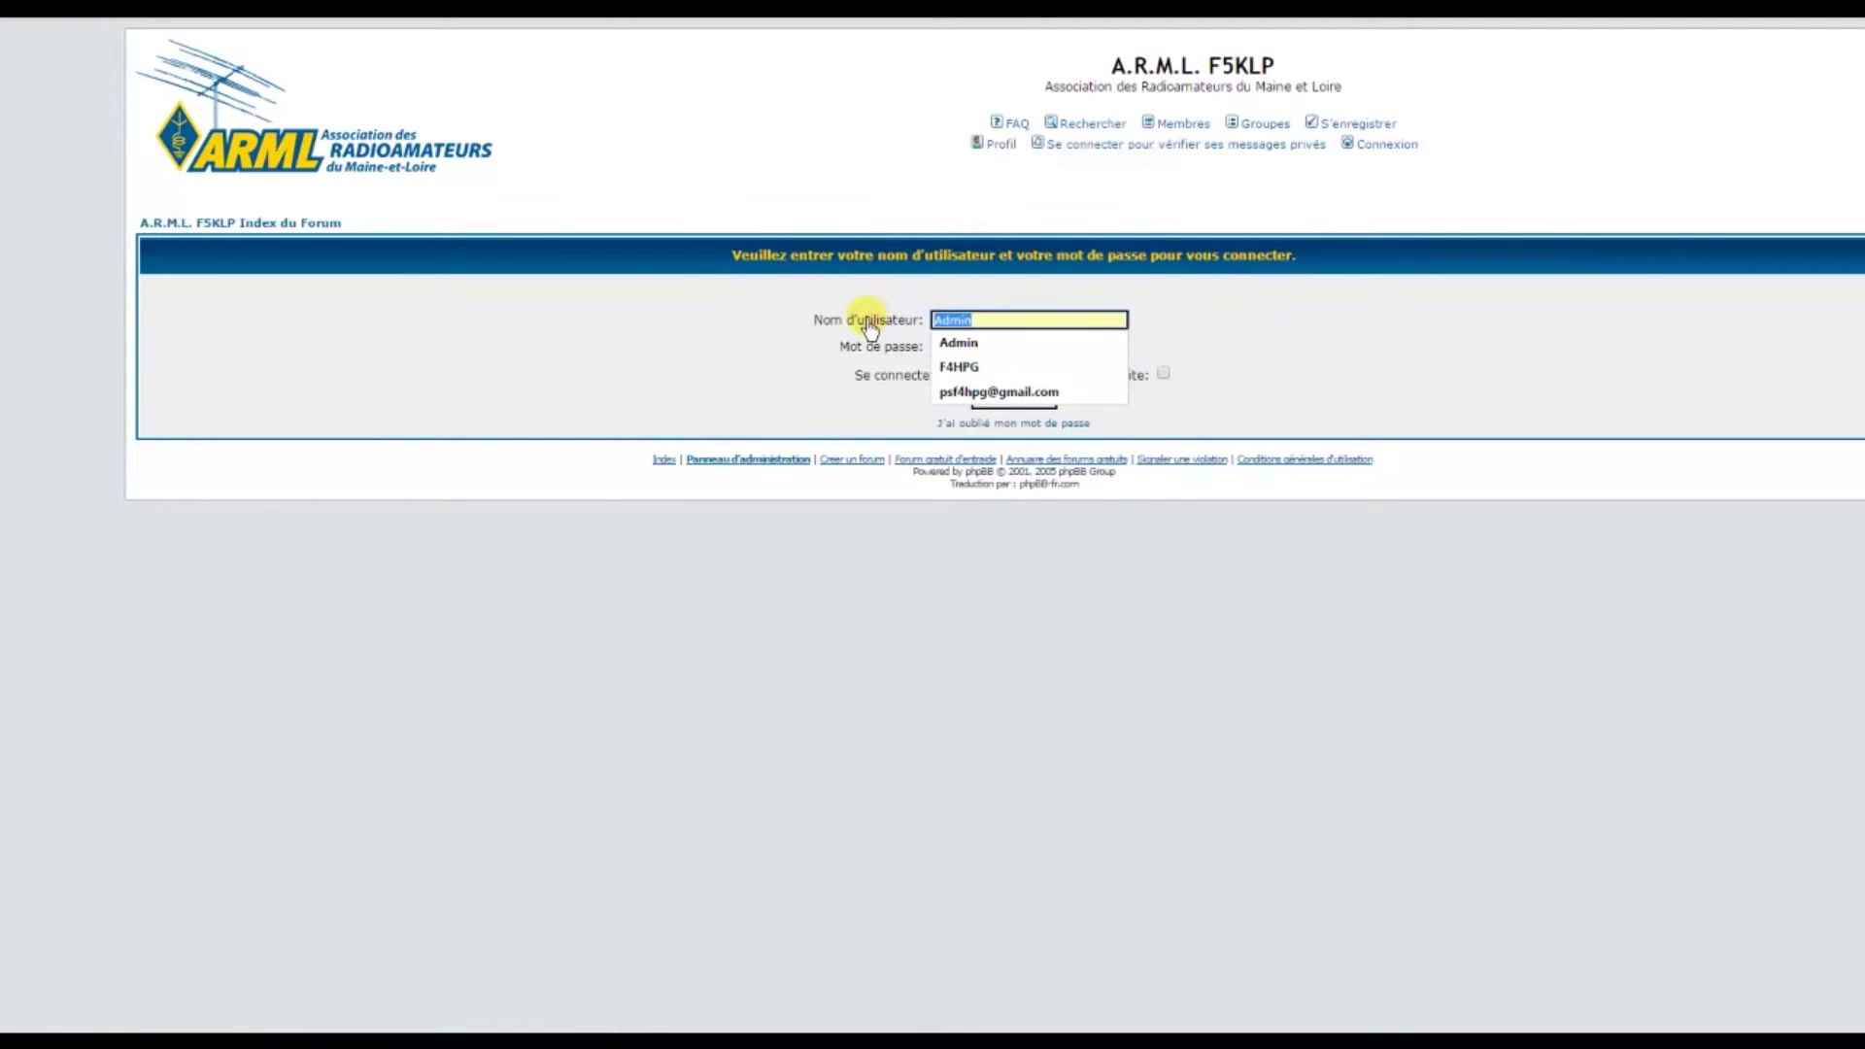
type("f4")
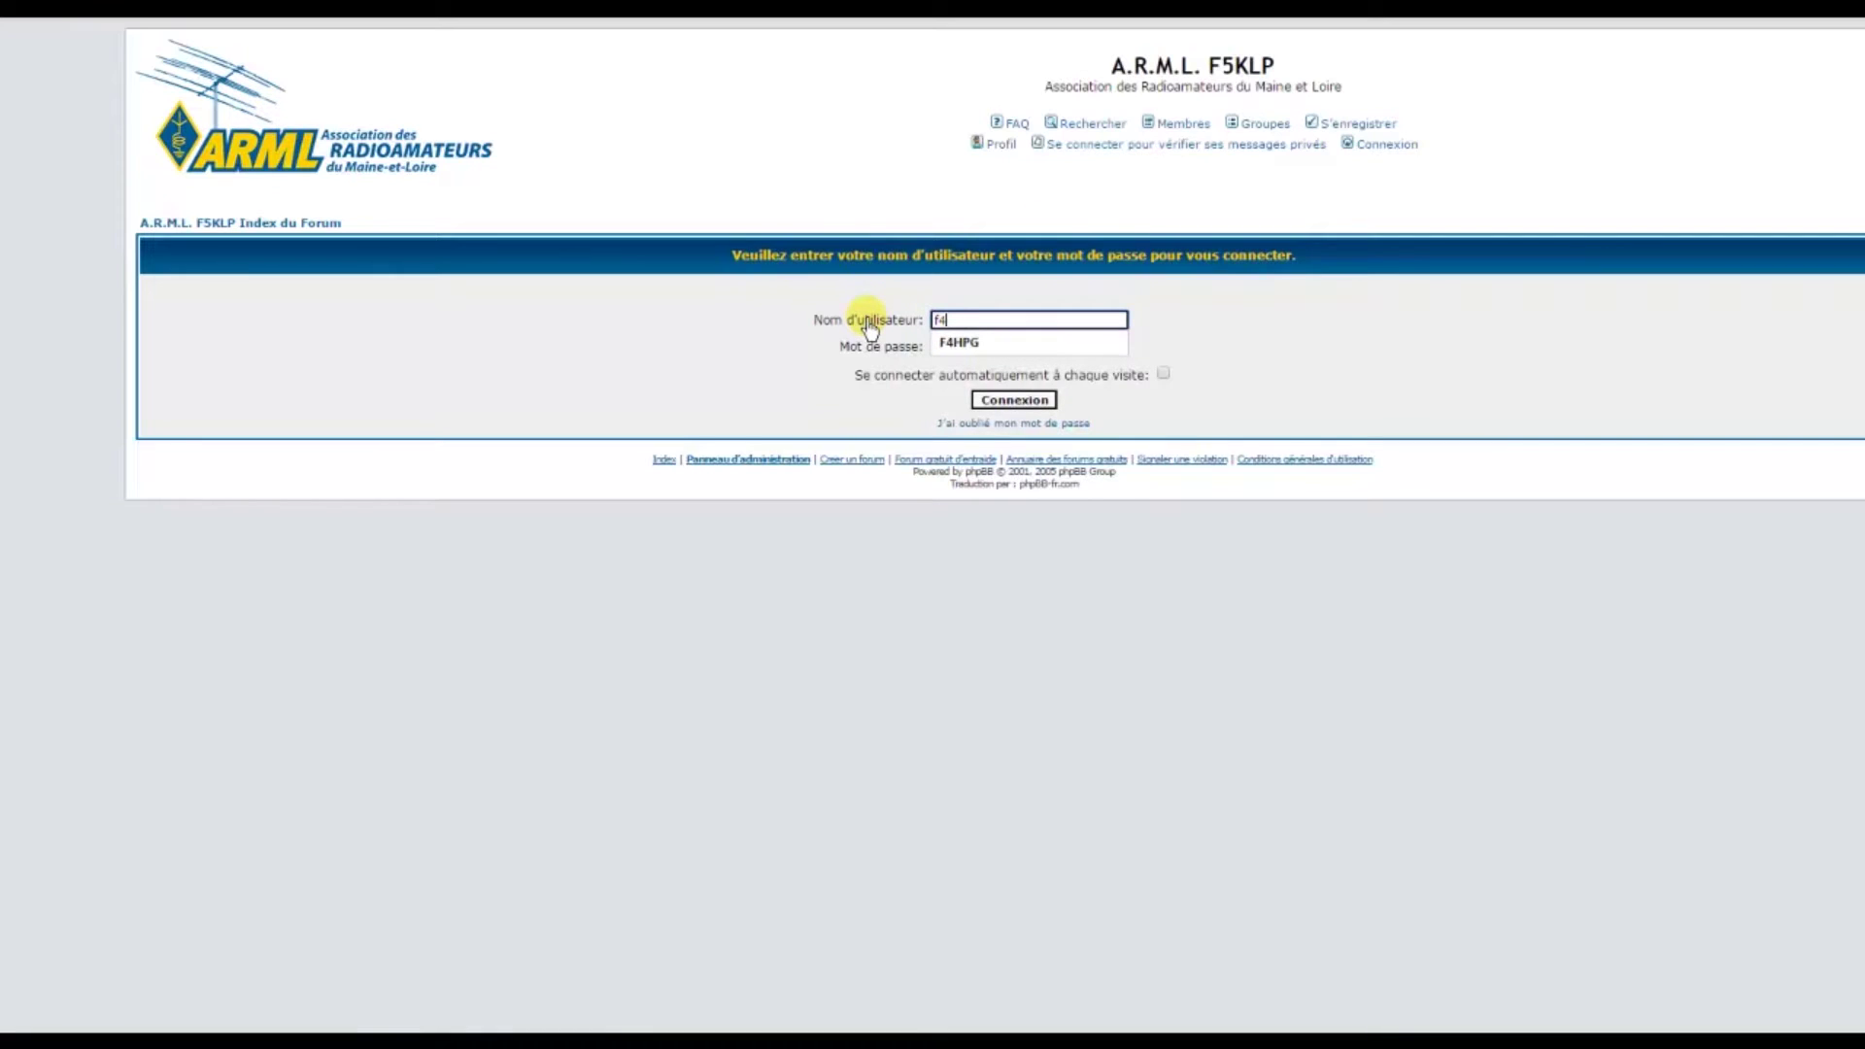
type("ai")
left_click(997, 349)
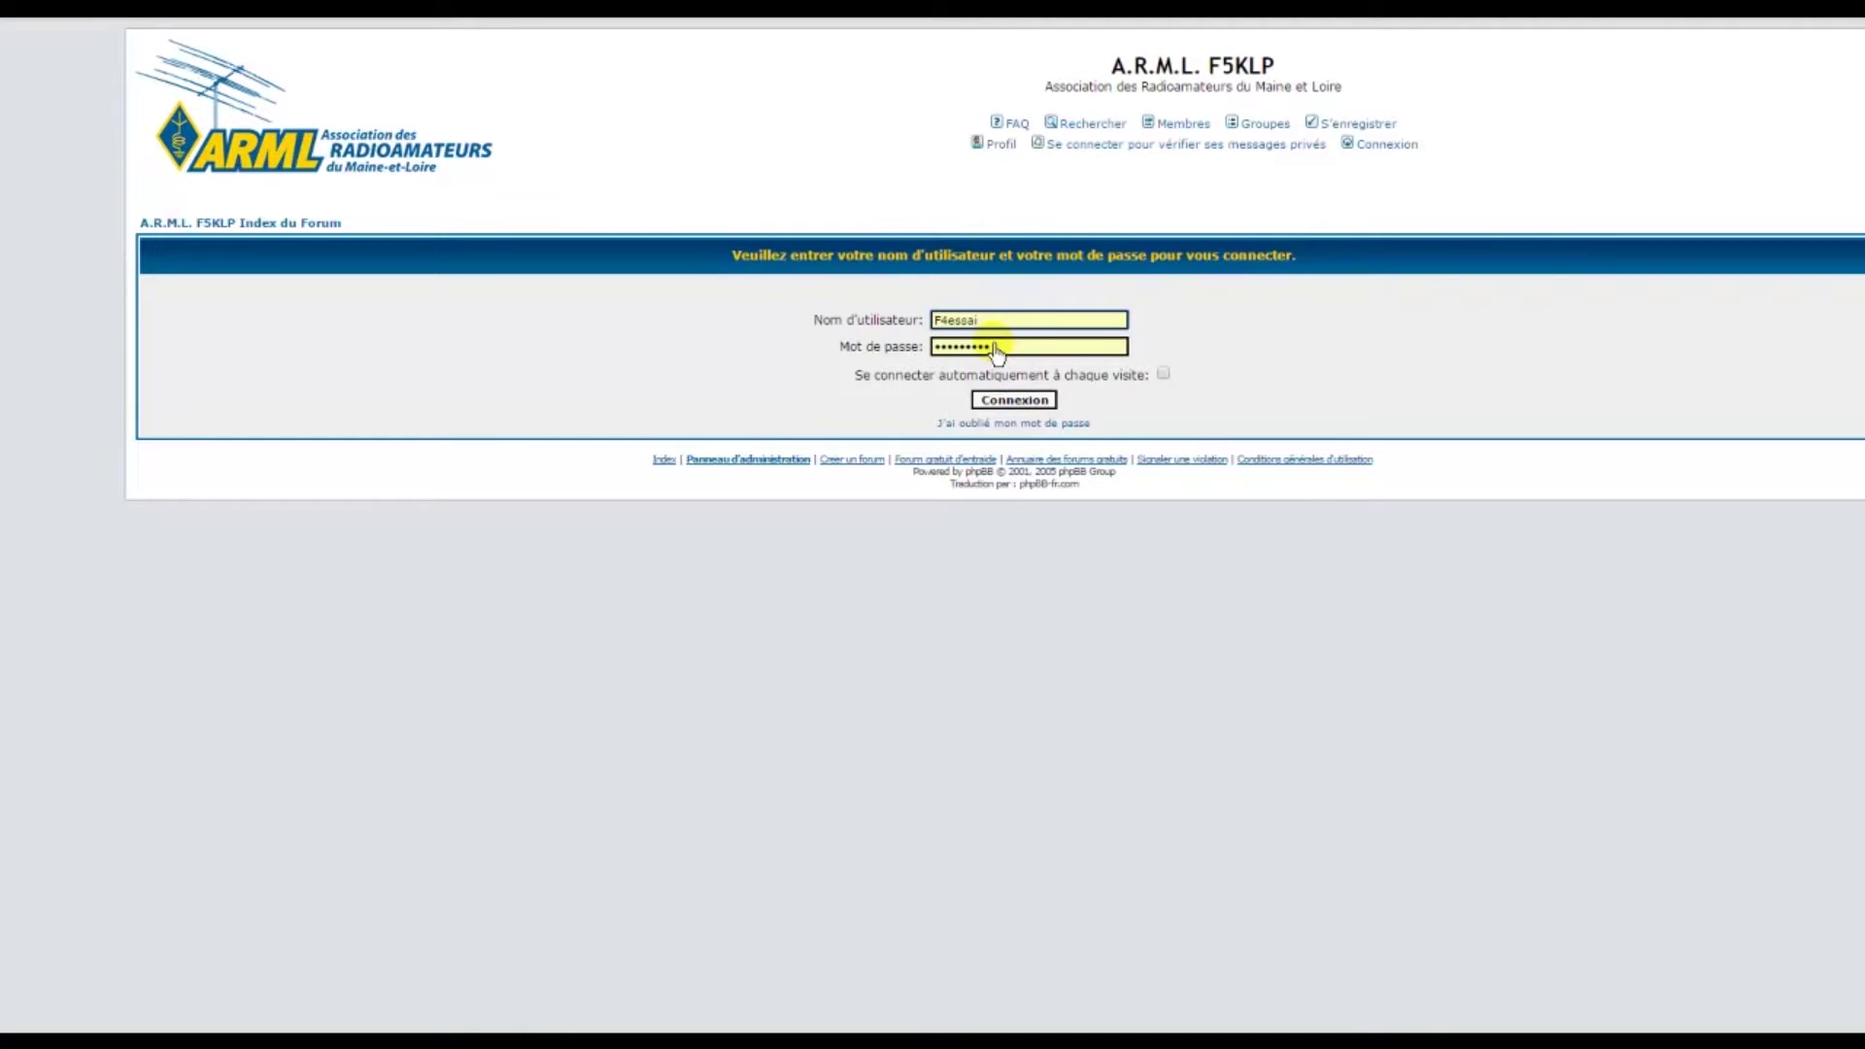
left_click(908, 346)
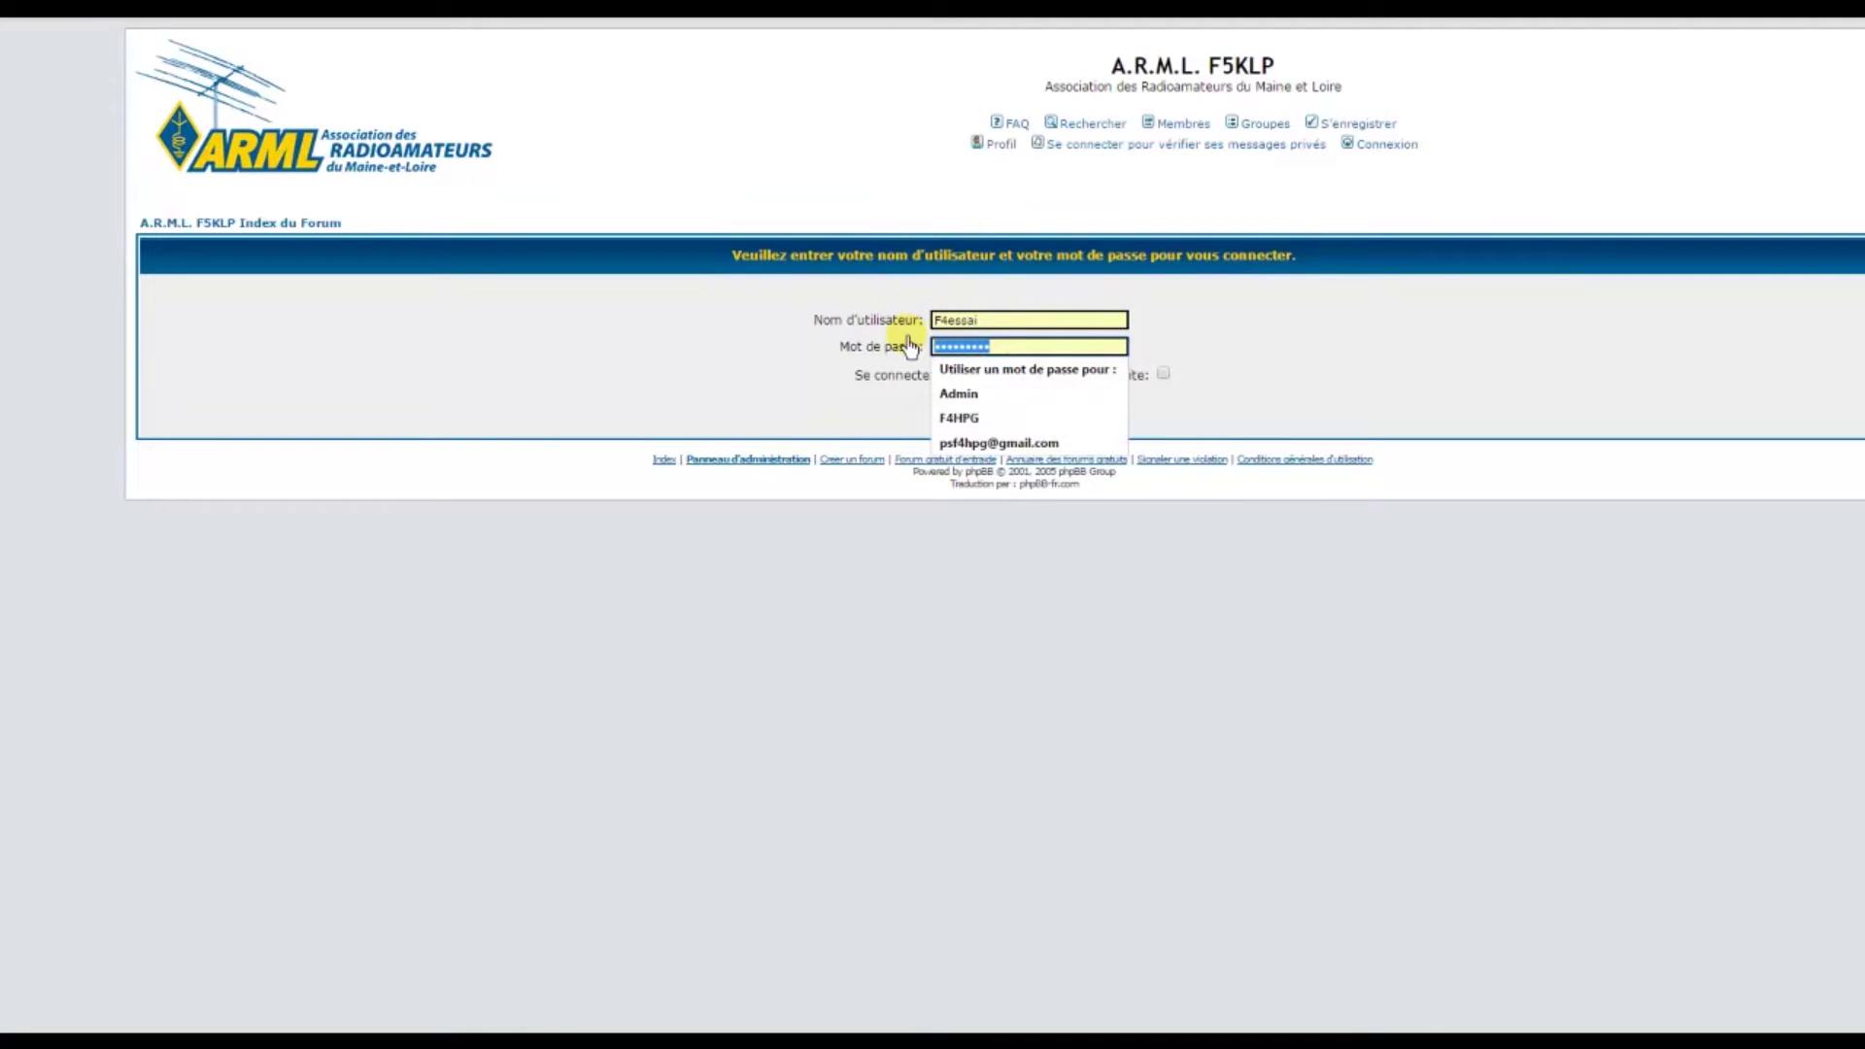
type("••")
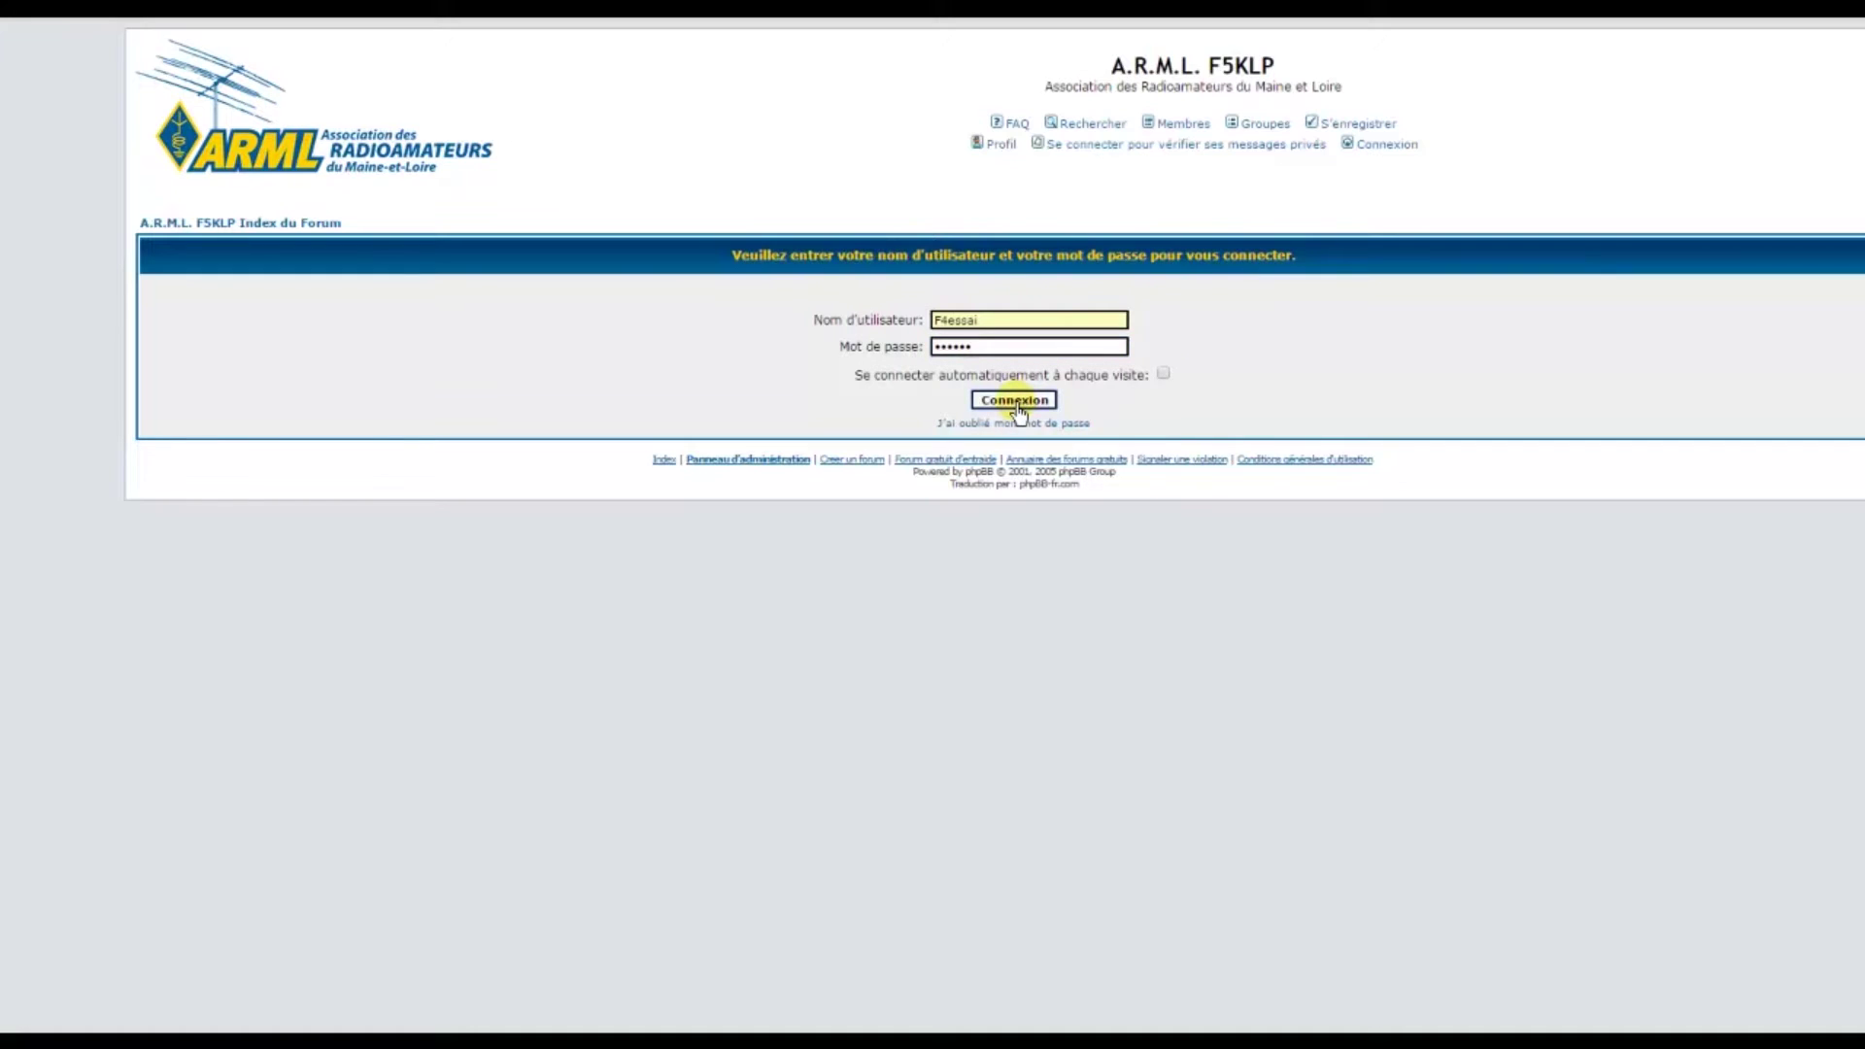
left_click(1014, 401)
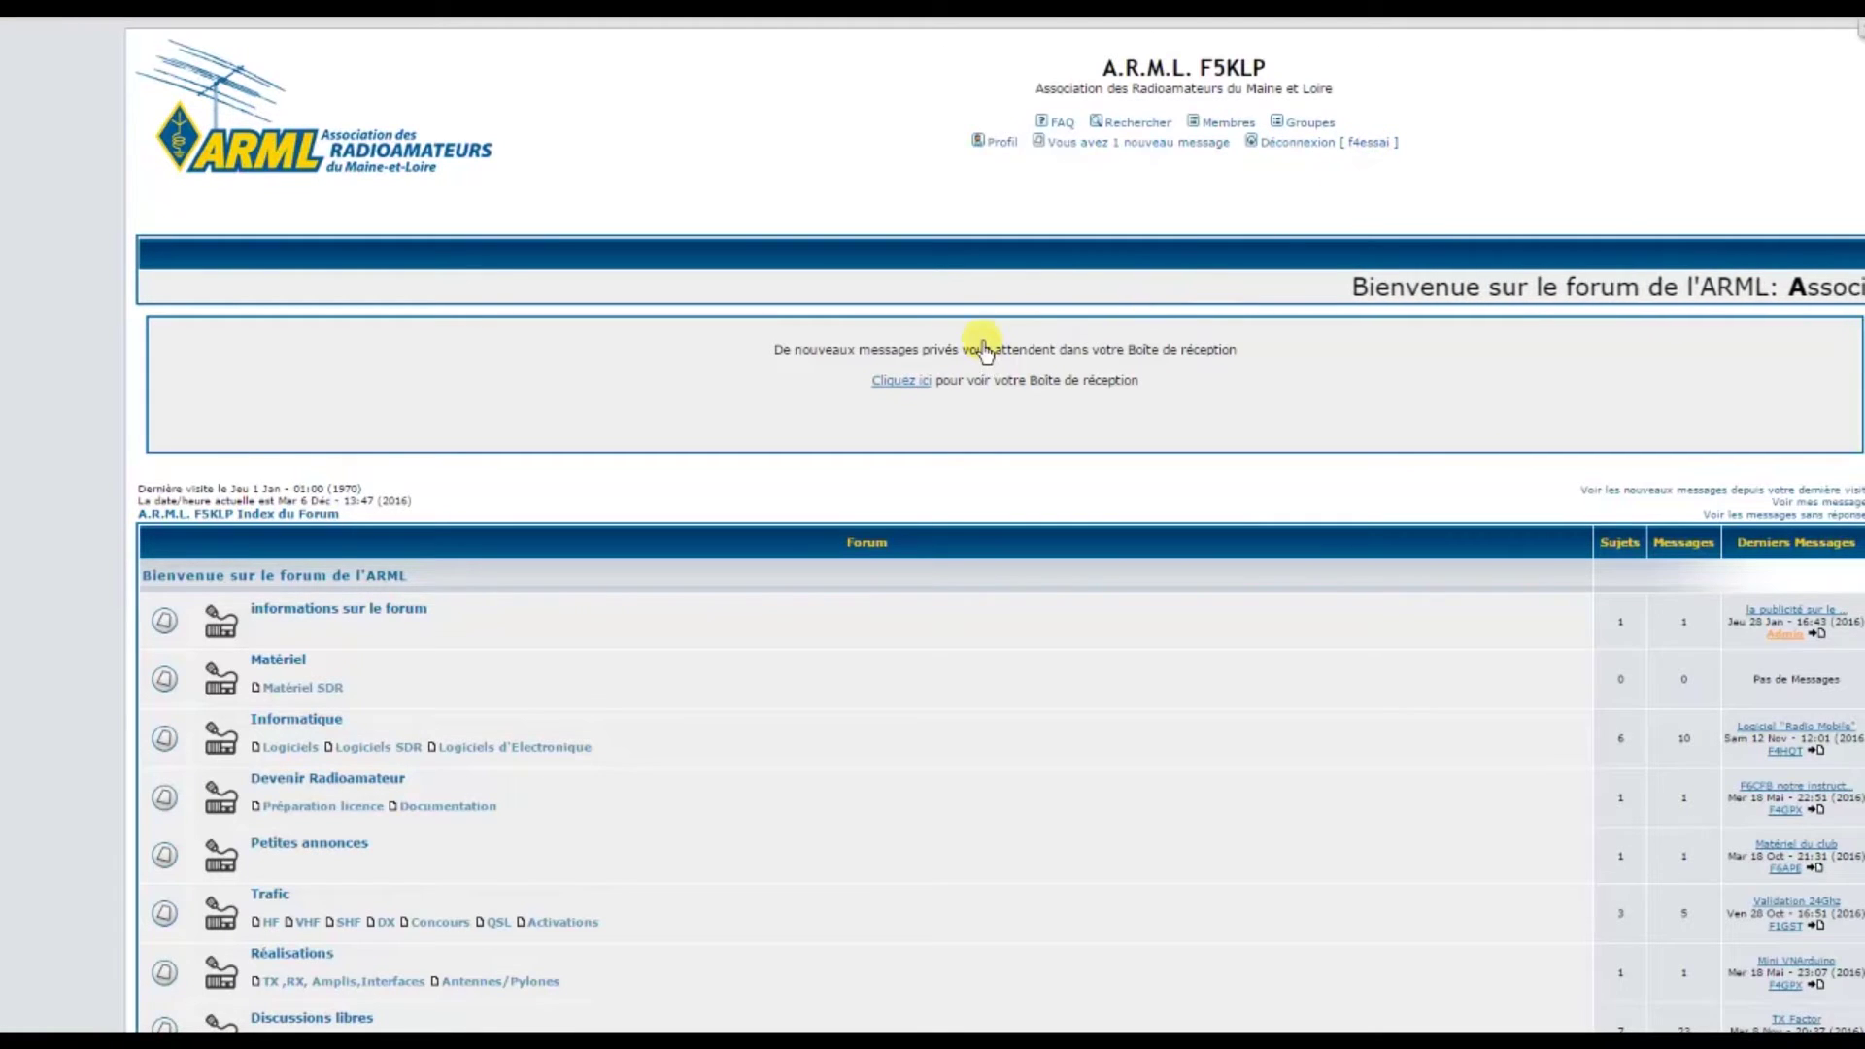
Open the Boîte de réception holding the administrator's welcome message via the 'Cliquez ici' notice
scroll(979, 344, "down", 5)
scroll(978, 345, "up", 5)
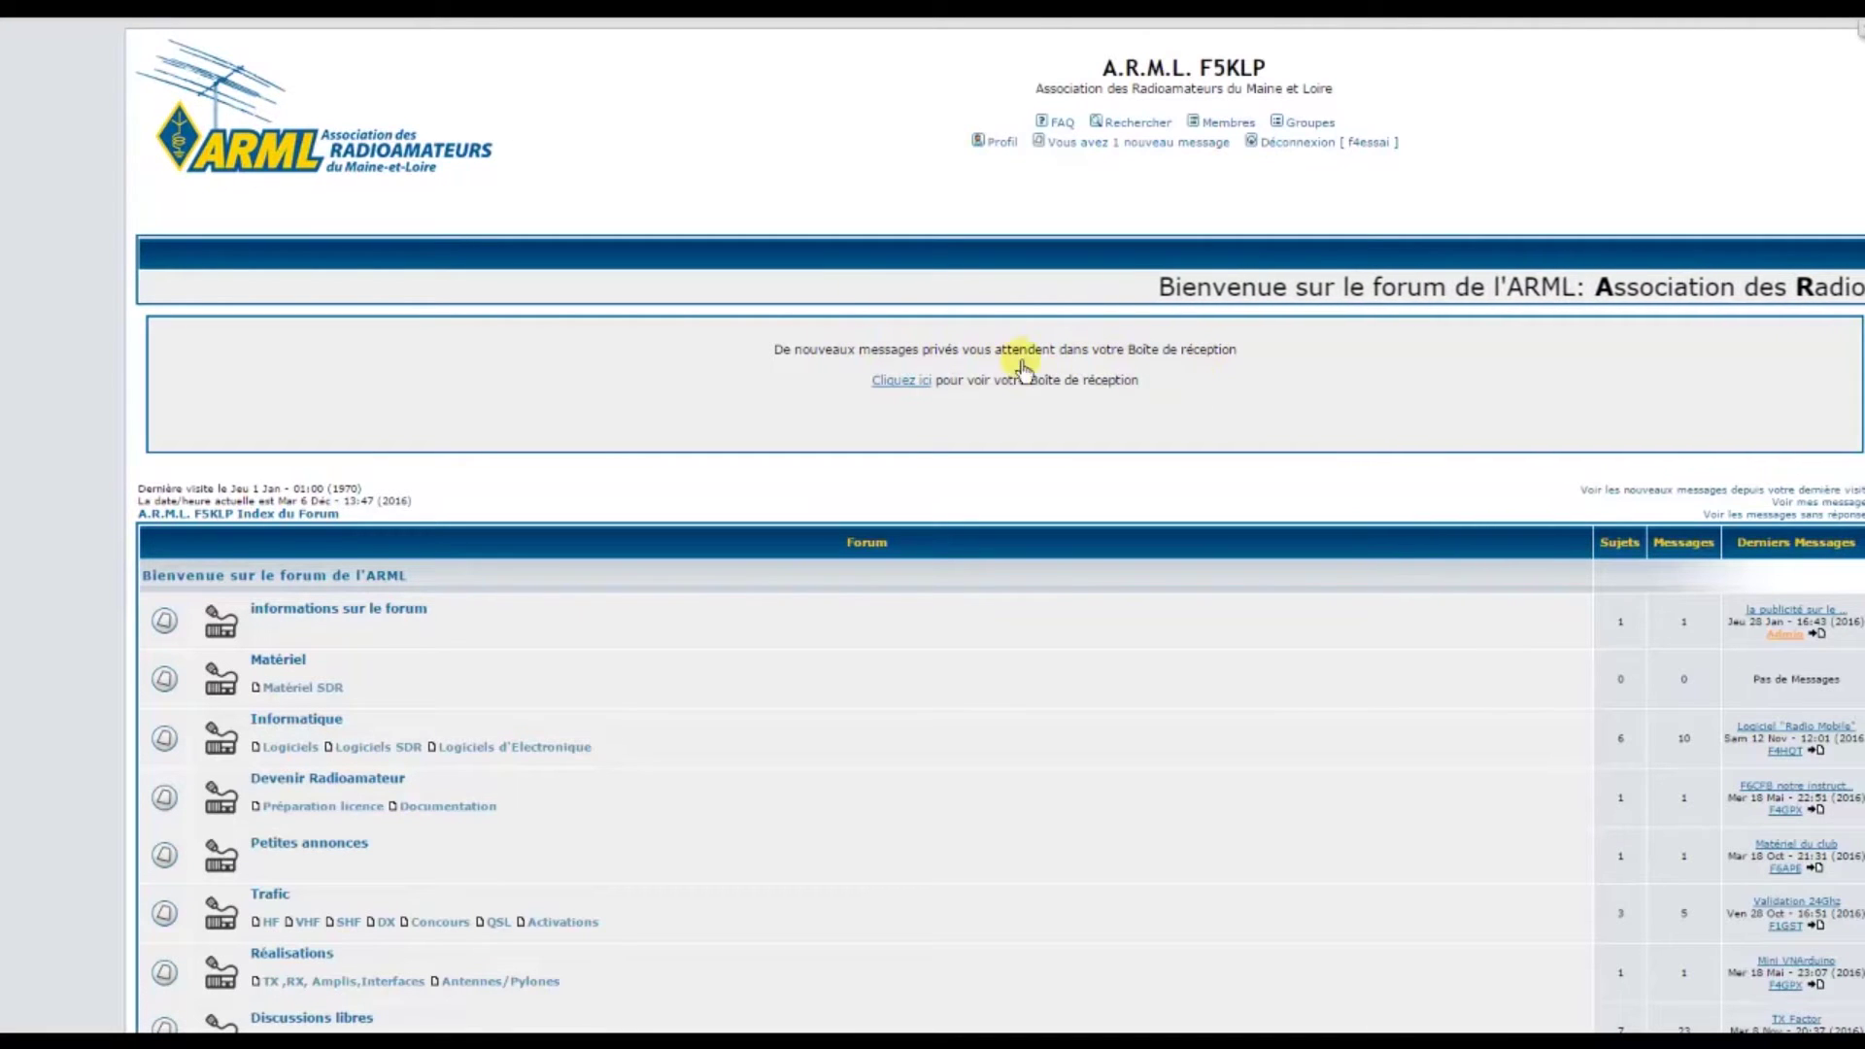
scroll(1041, 375, "down", 5)
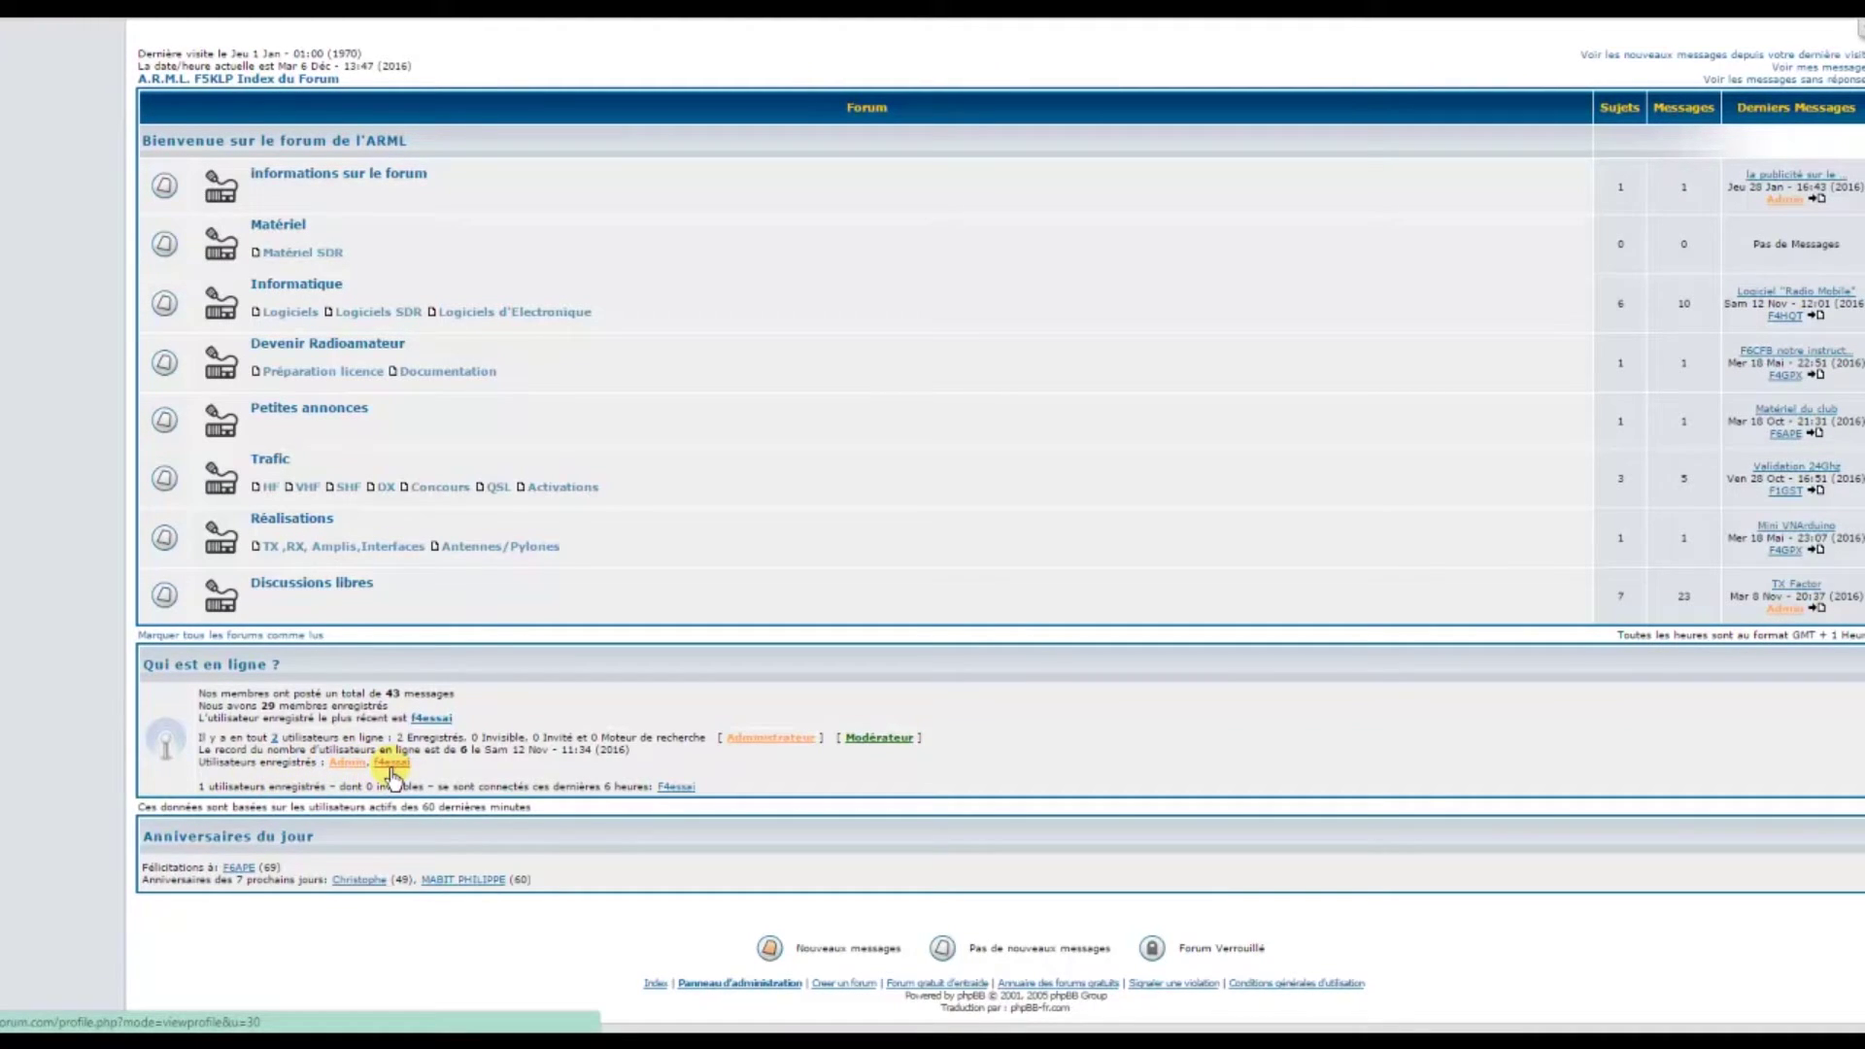
left_click(390, 765)
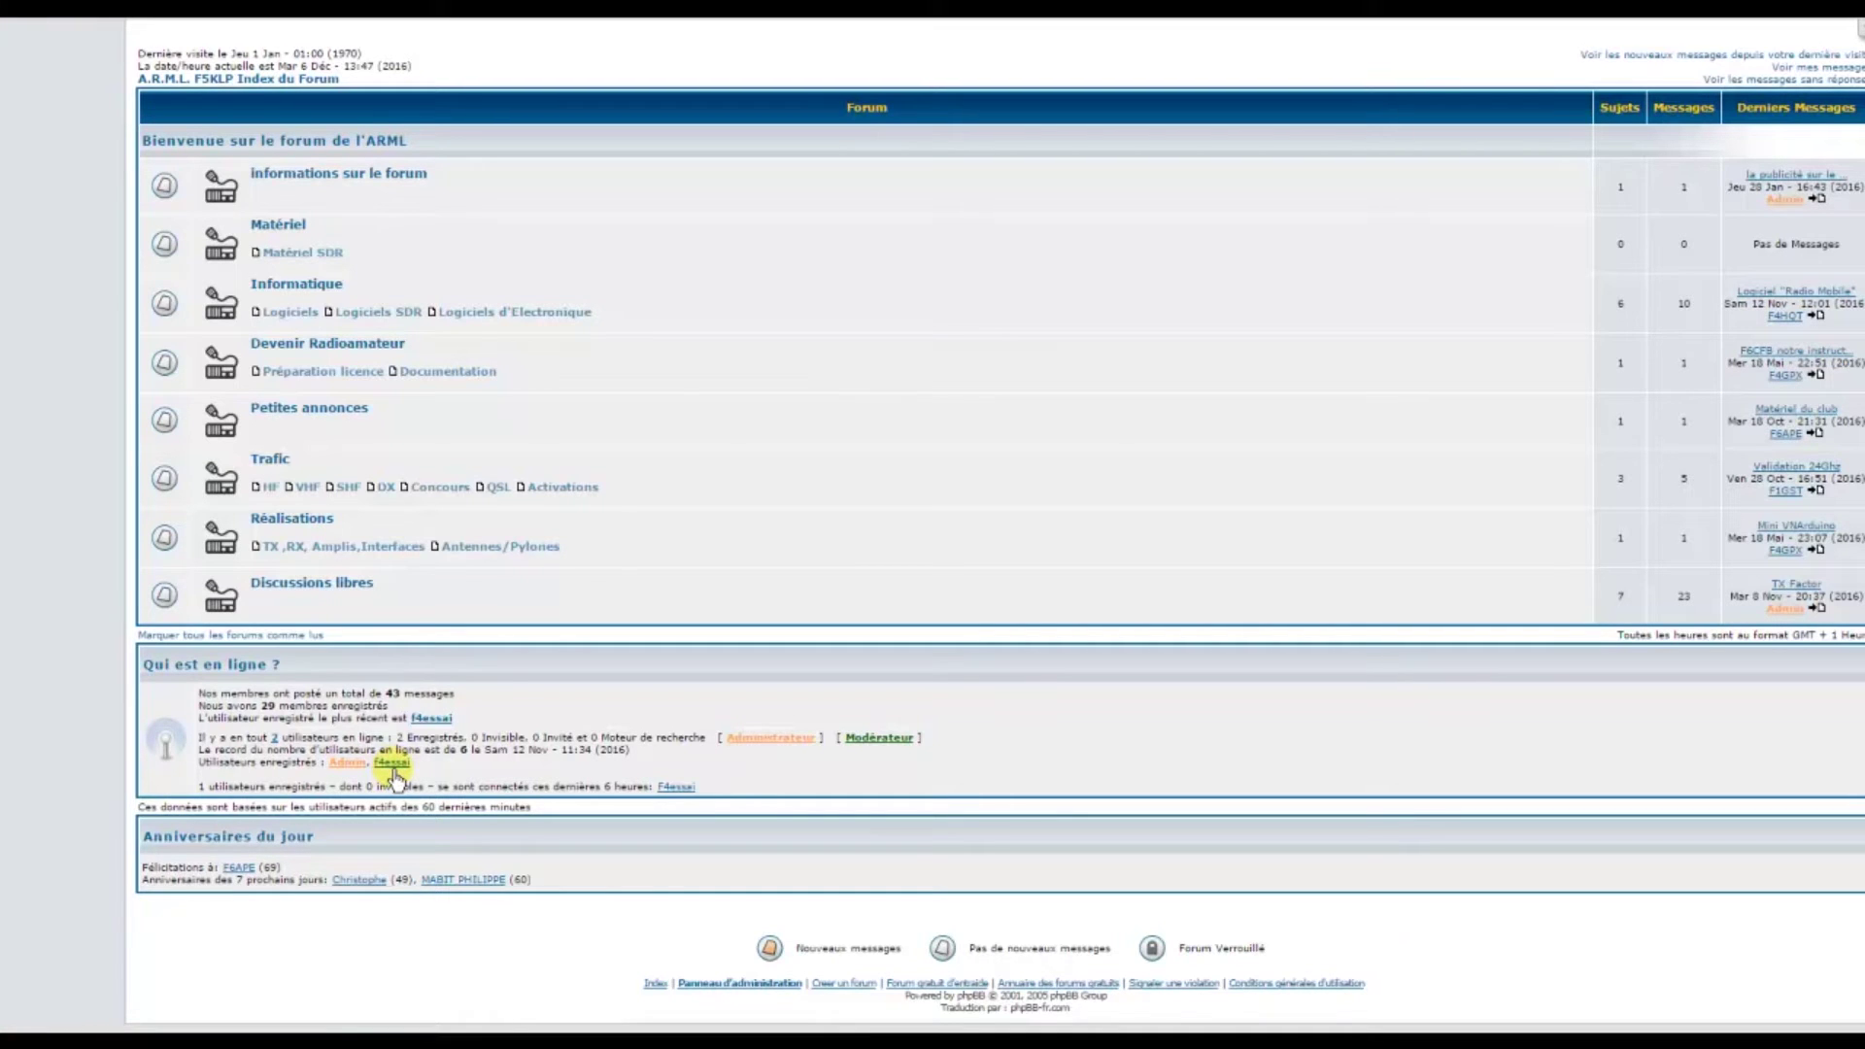
scroll(939, 437, "up", 4)
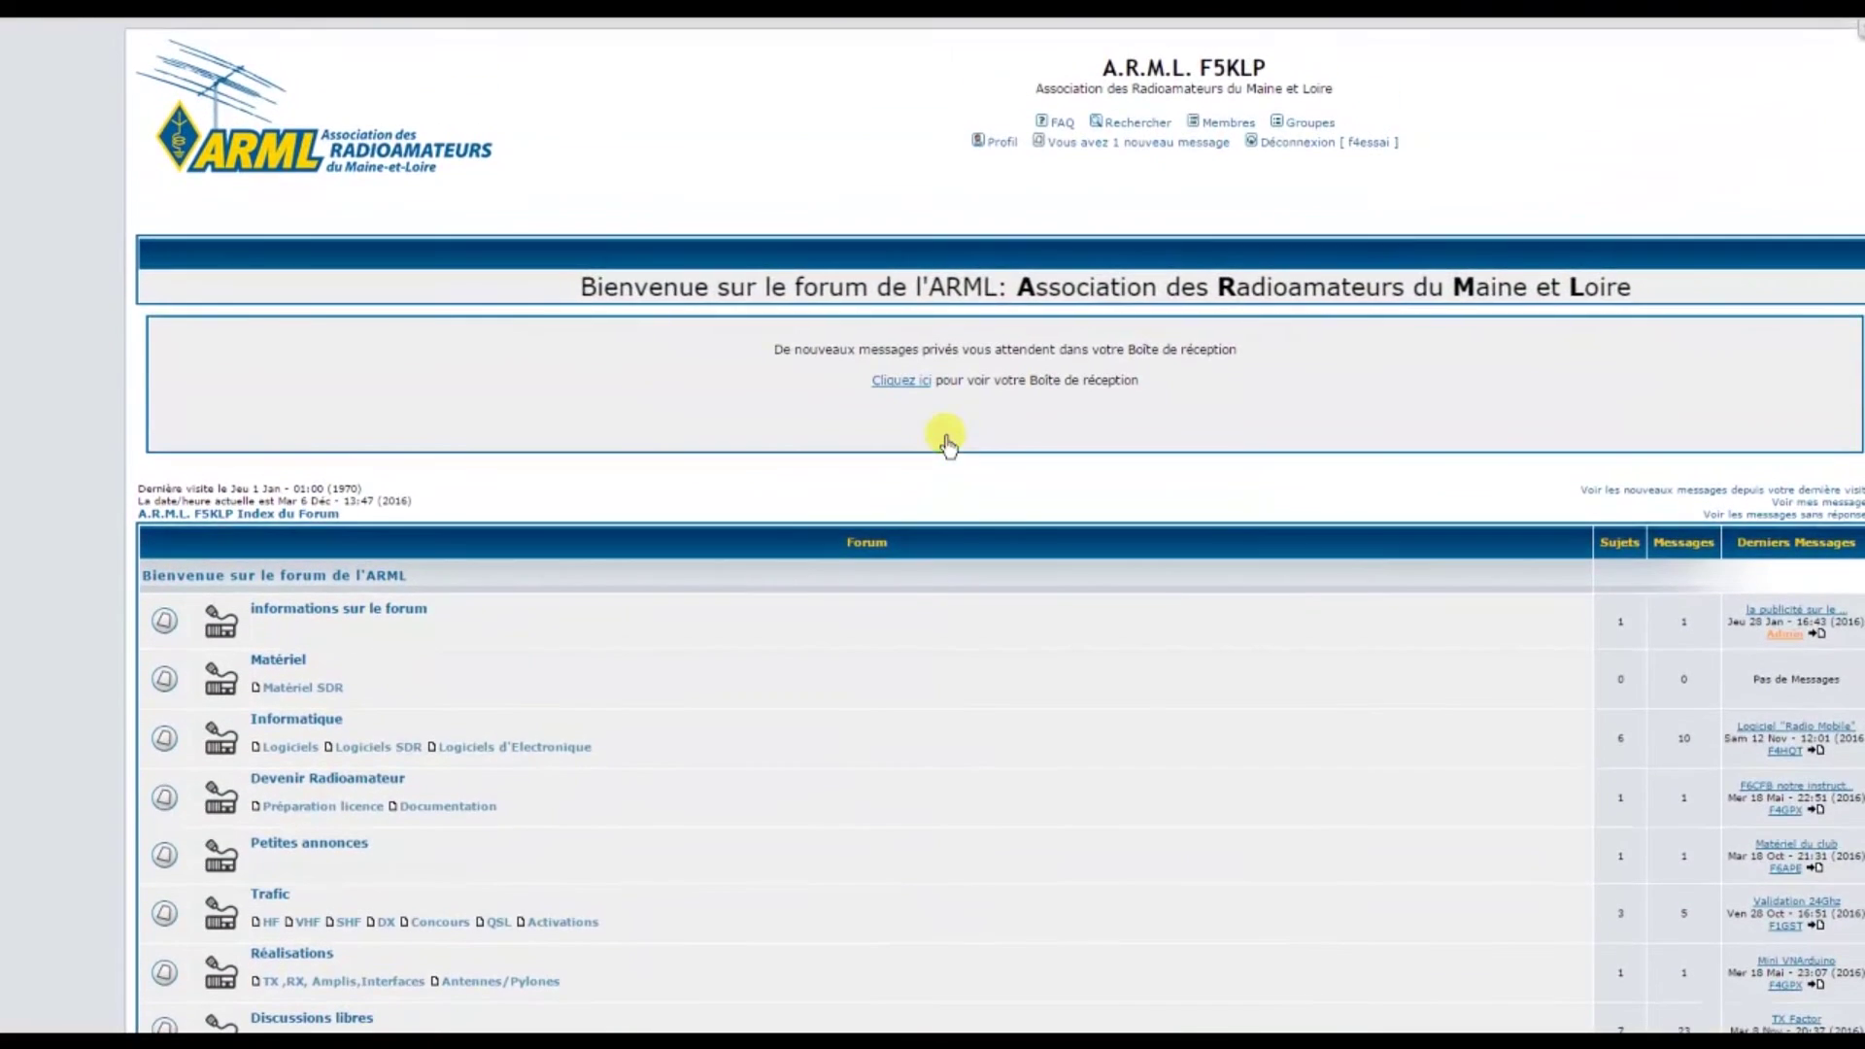
scroll(945, 437, "down", 2)
scroll(947, 444, "down", 2)
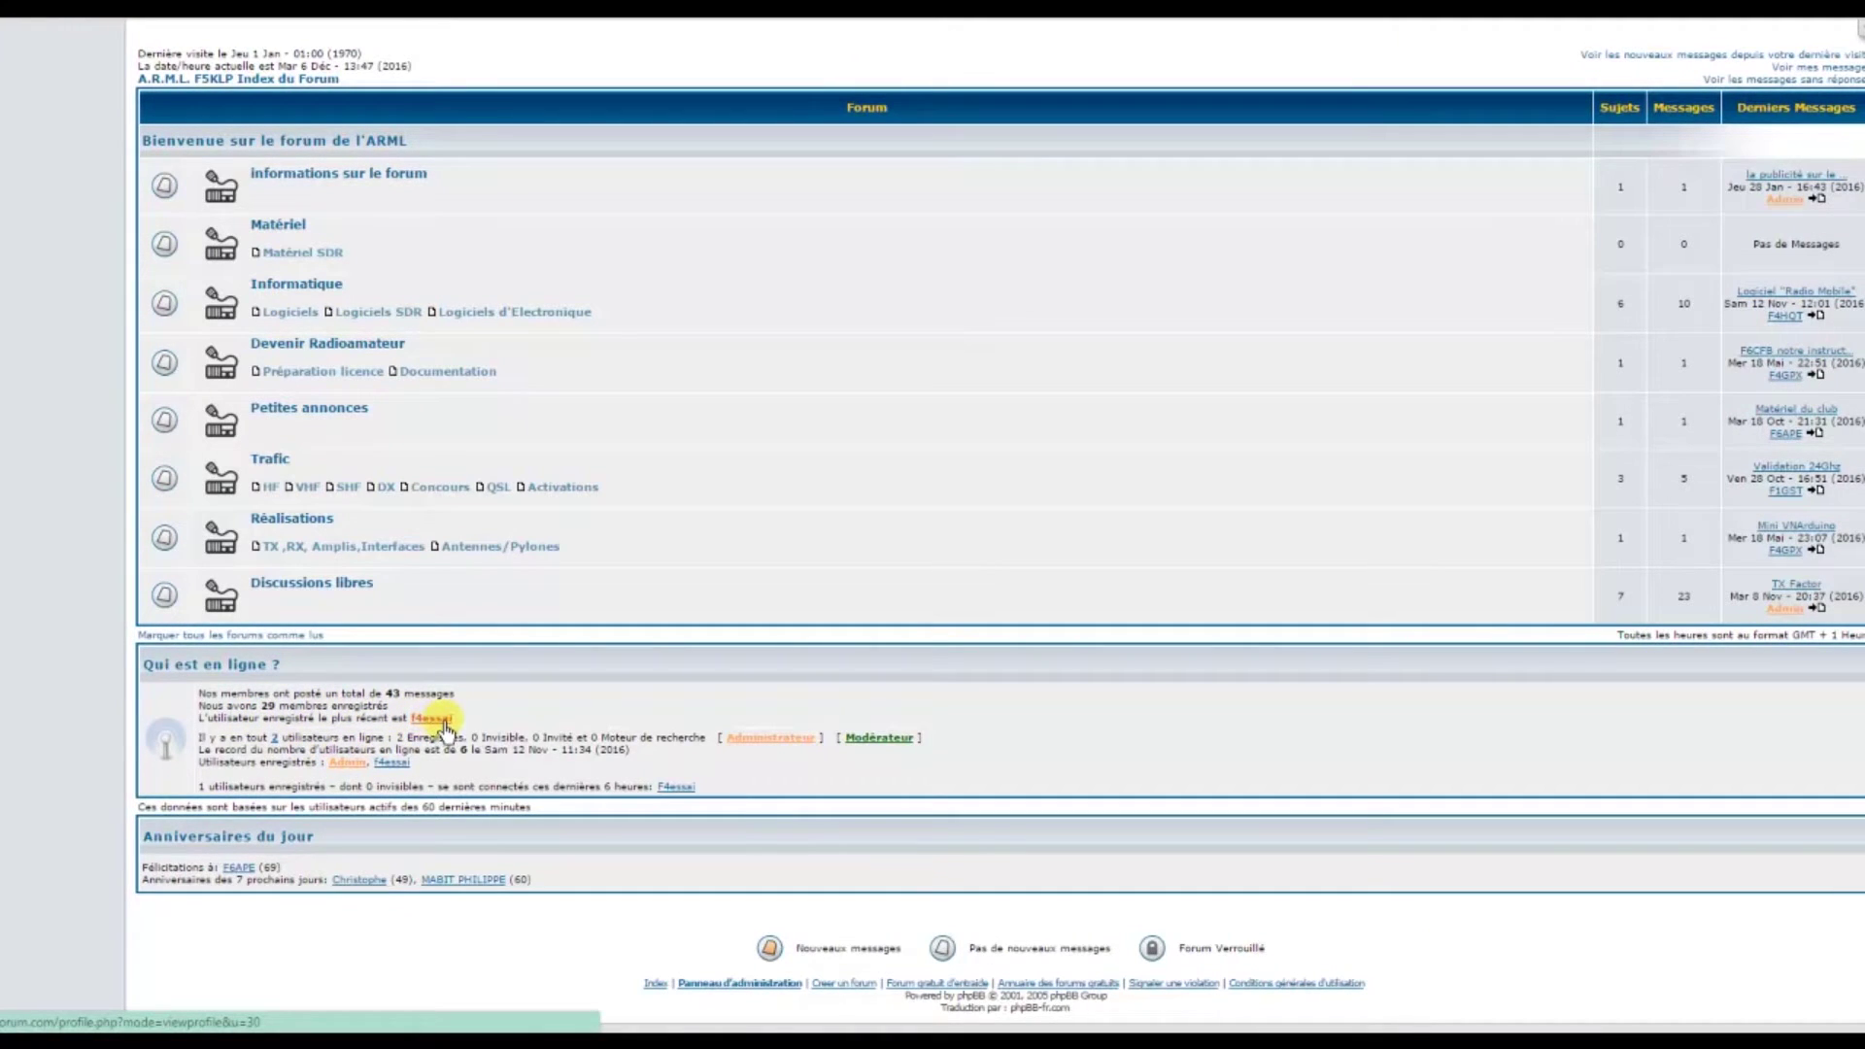
scroll(1020, 478, "up", 3)
scroll(1020, 478, "up", 1)
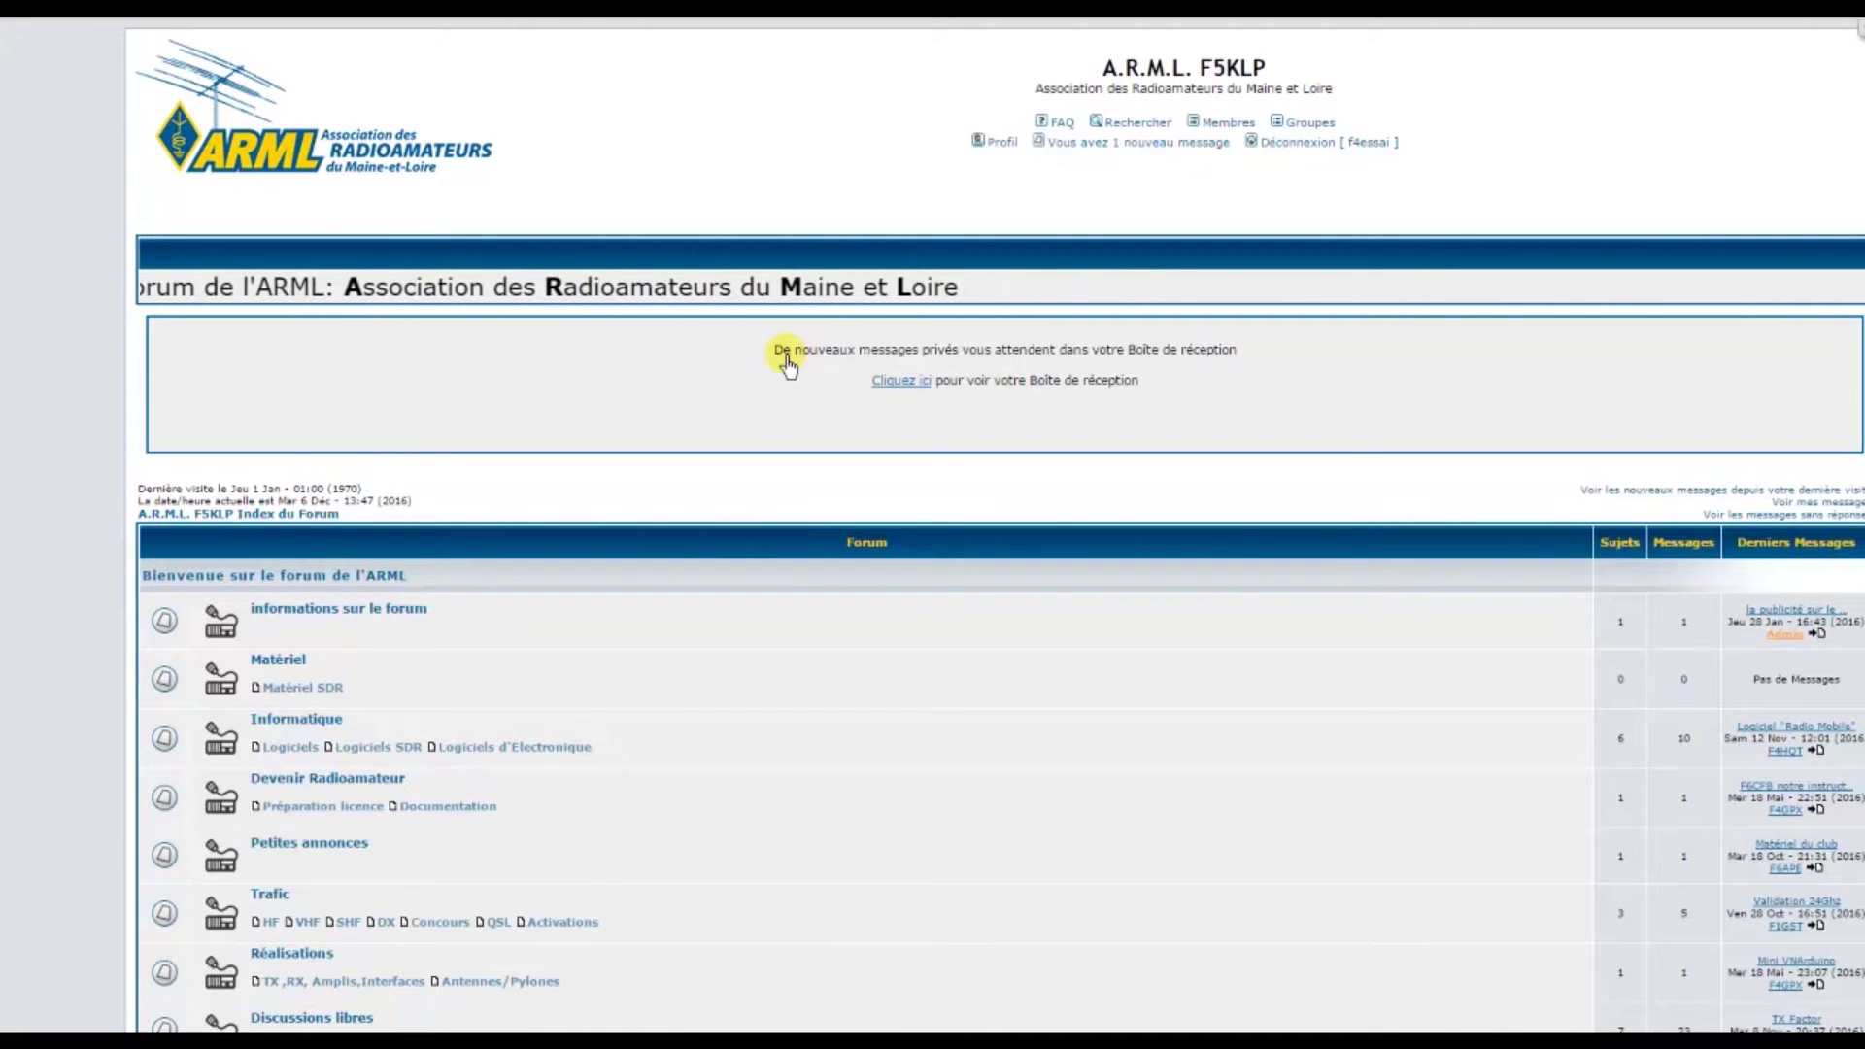
left_click(910, 387)
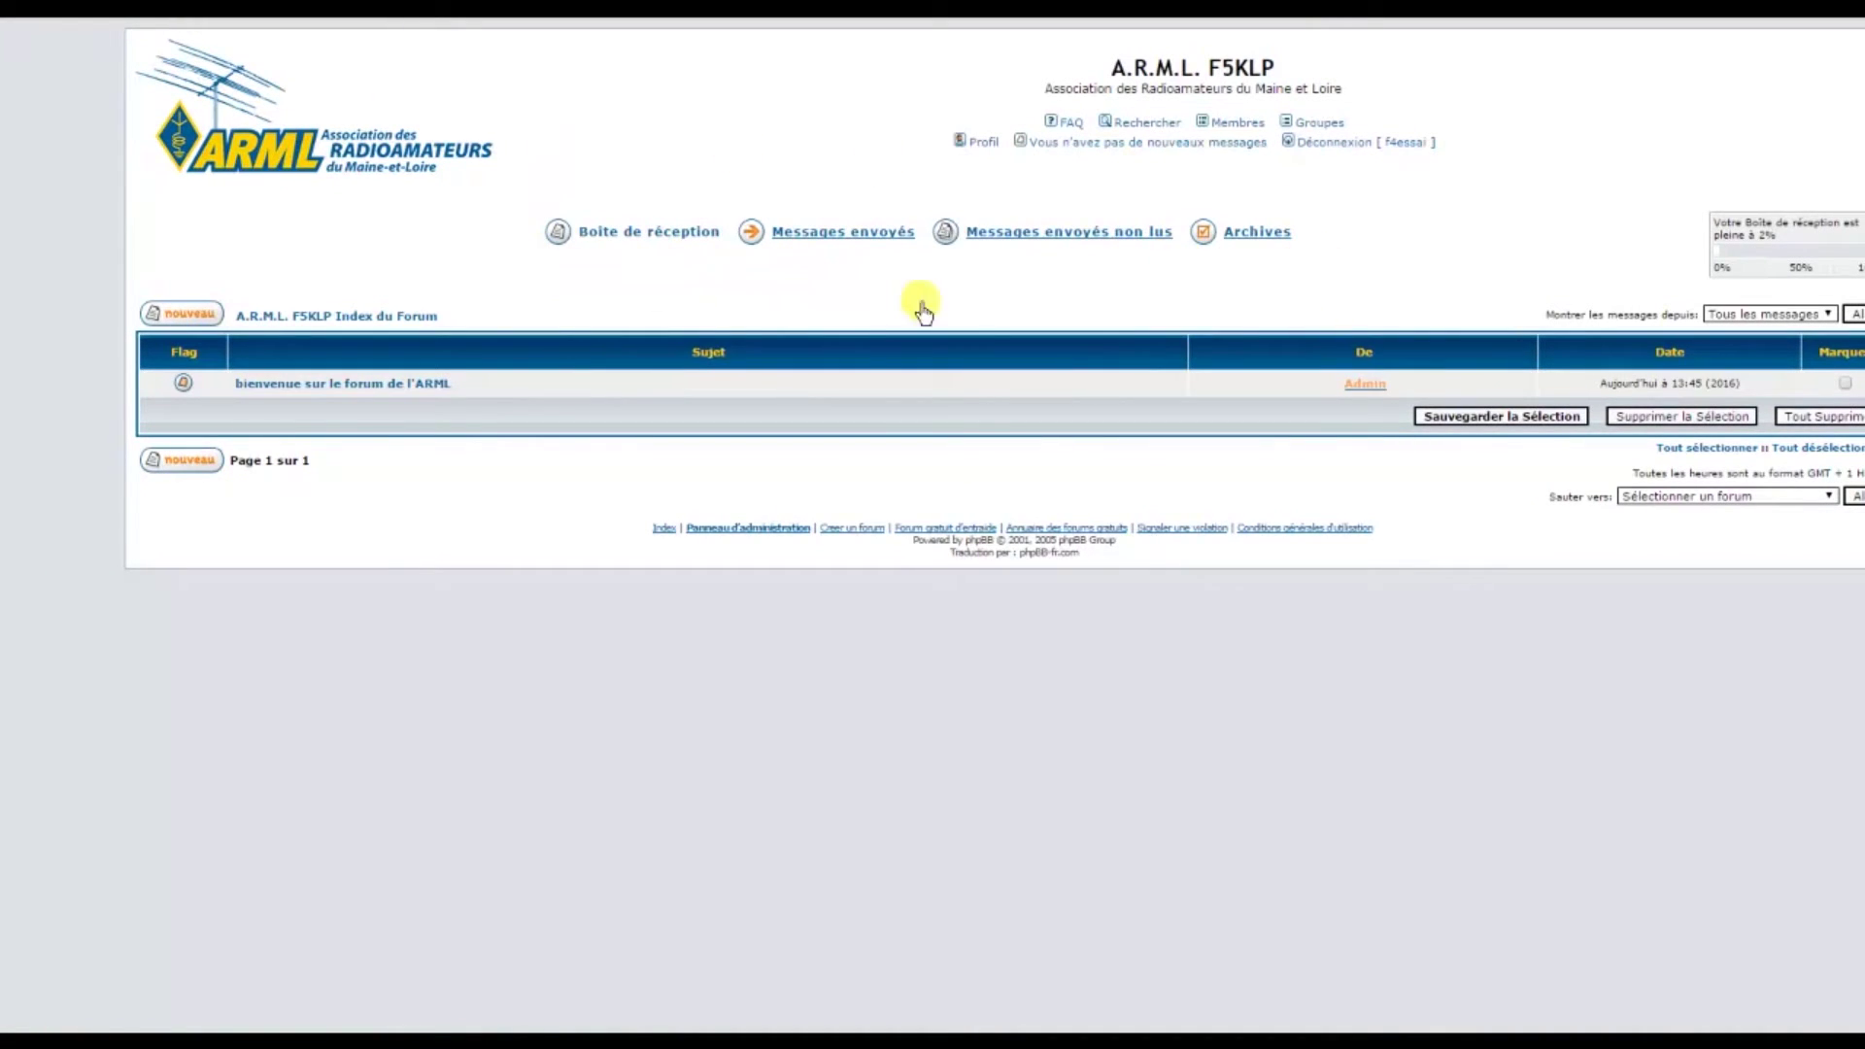
Open the 'bienvenue sur le forum de l'ARML' message and read through its full text
left_click(366, 389)
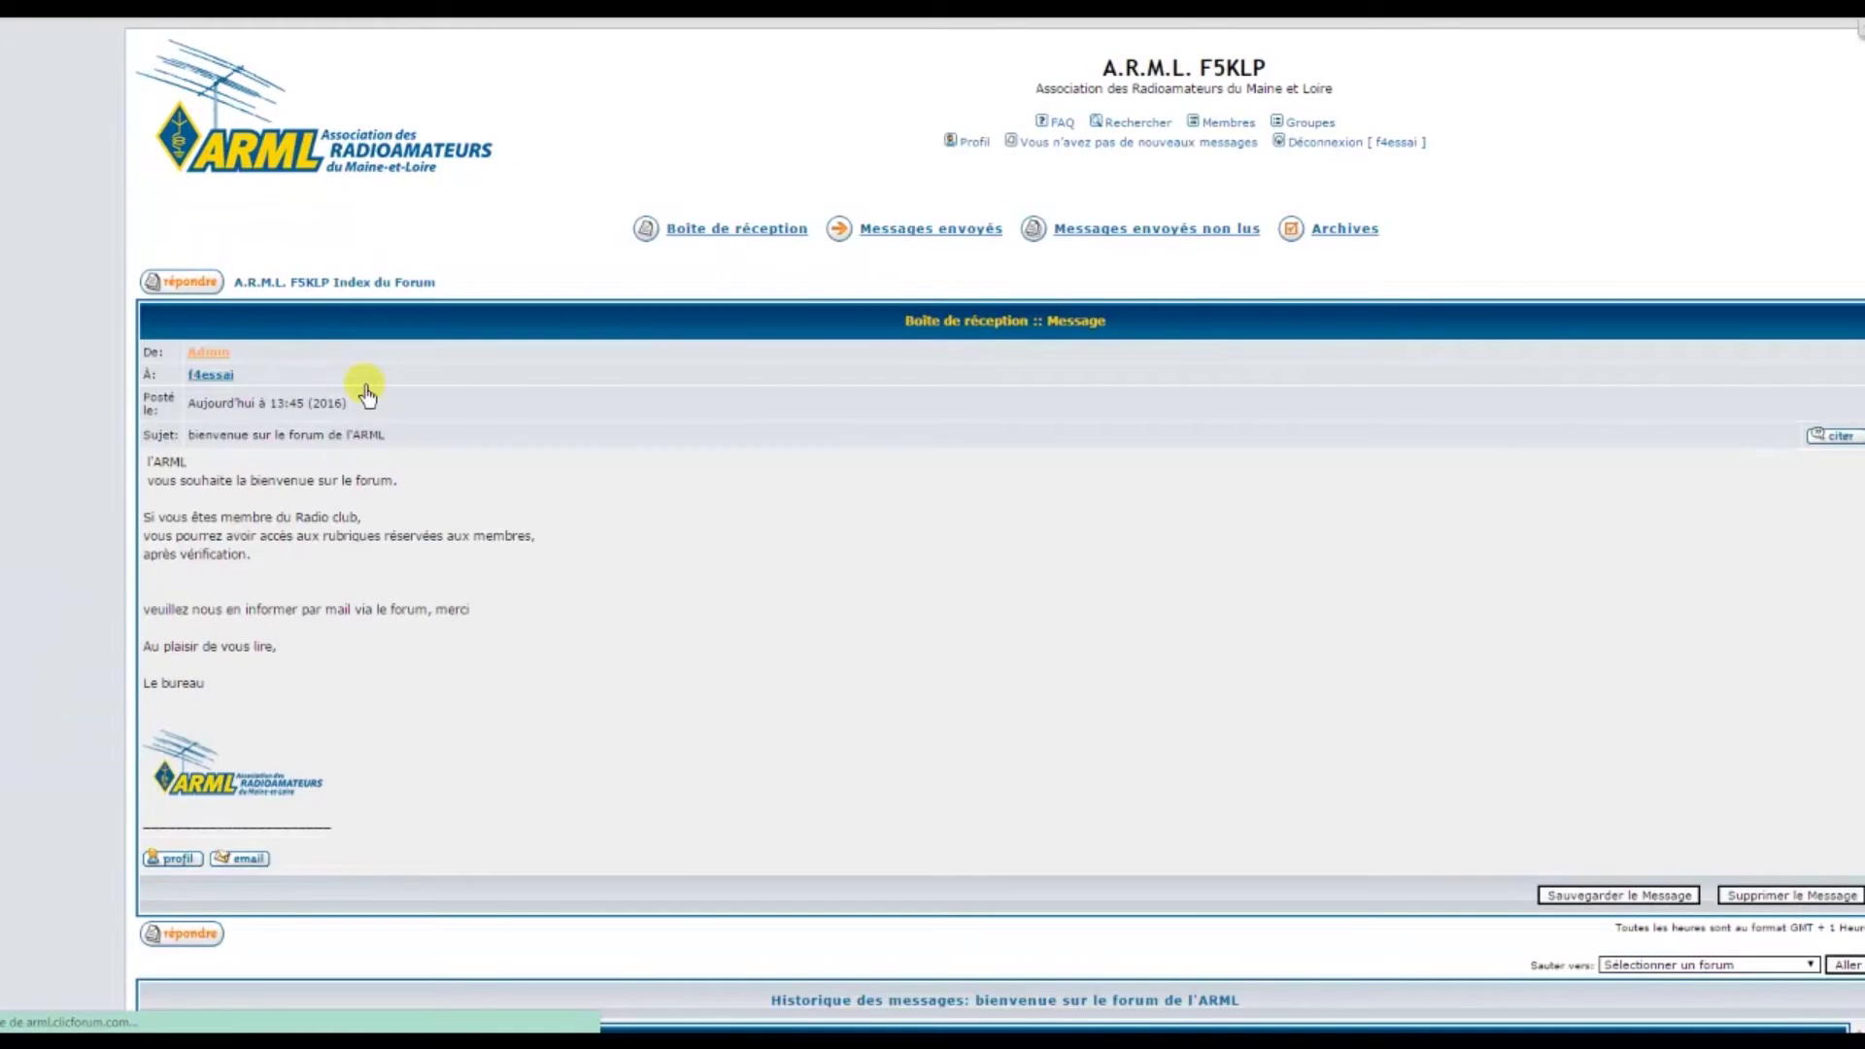
scroll(367, 393, "down", 3)
scroll(366, 394, "up", 1)
scroll(367, 393, "down", 1)
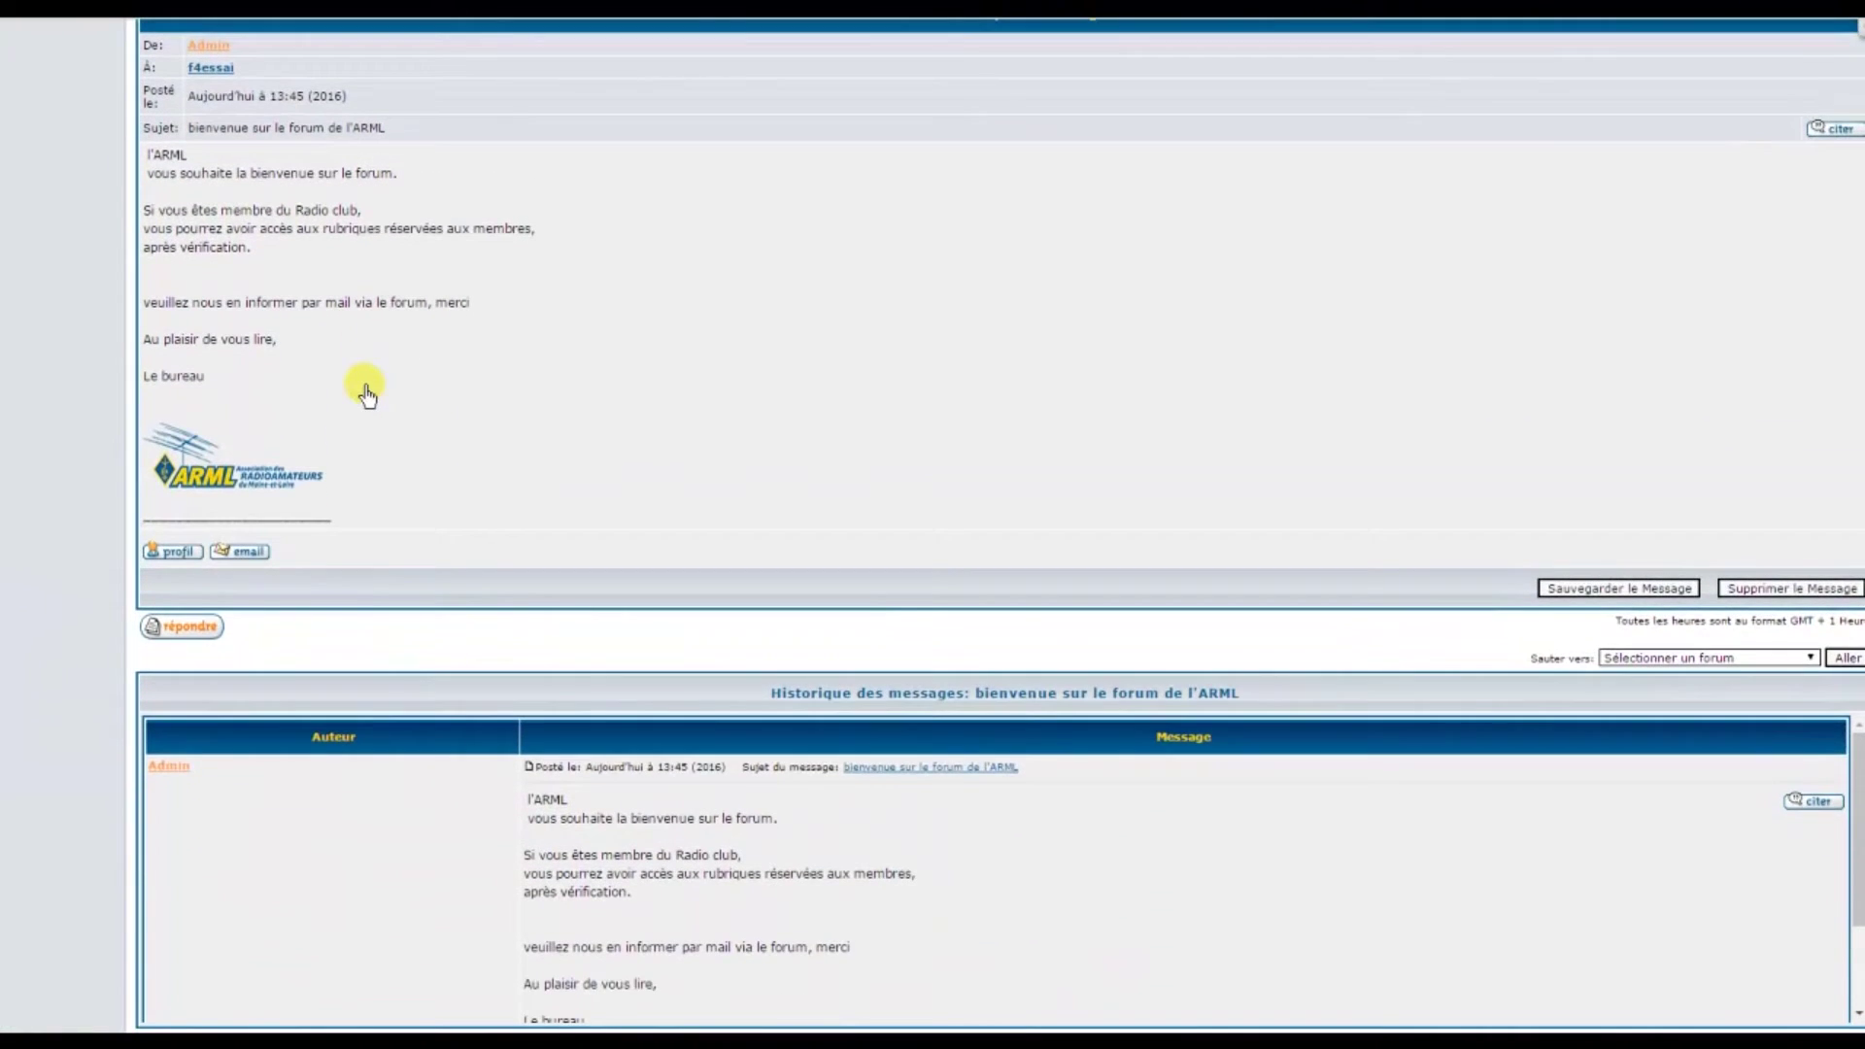
scroll(367, 393, "up", 1)
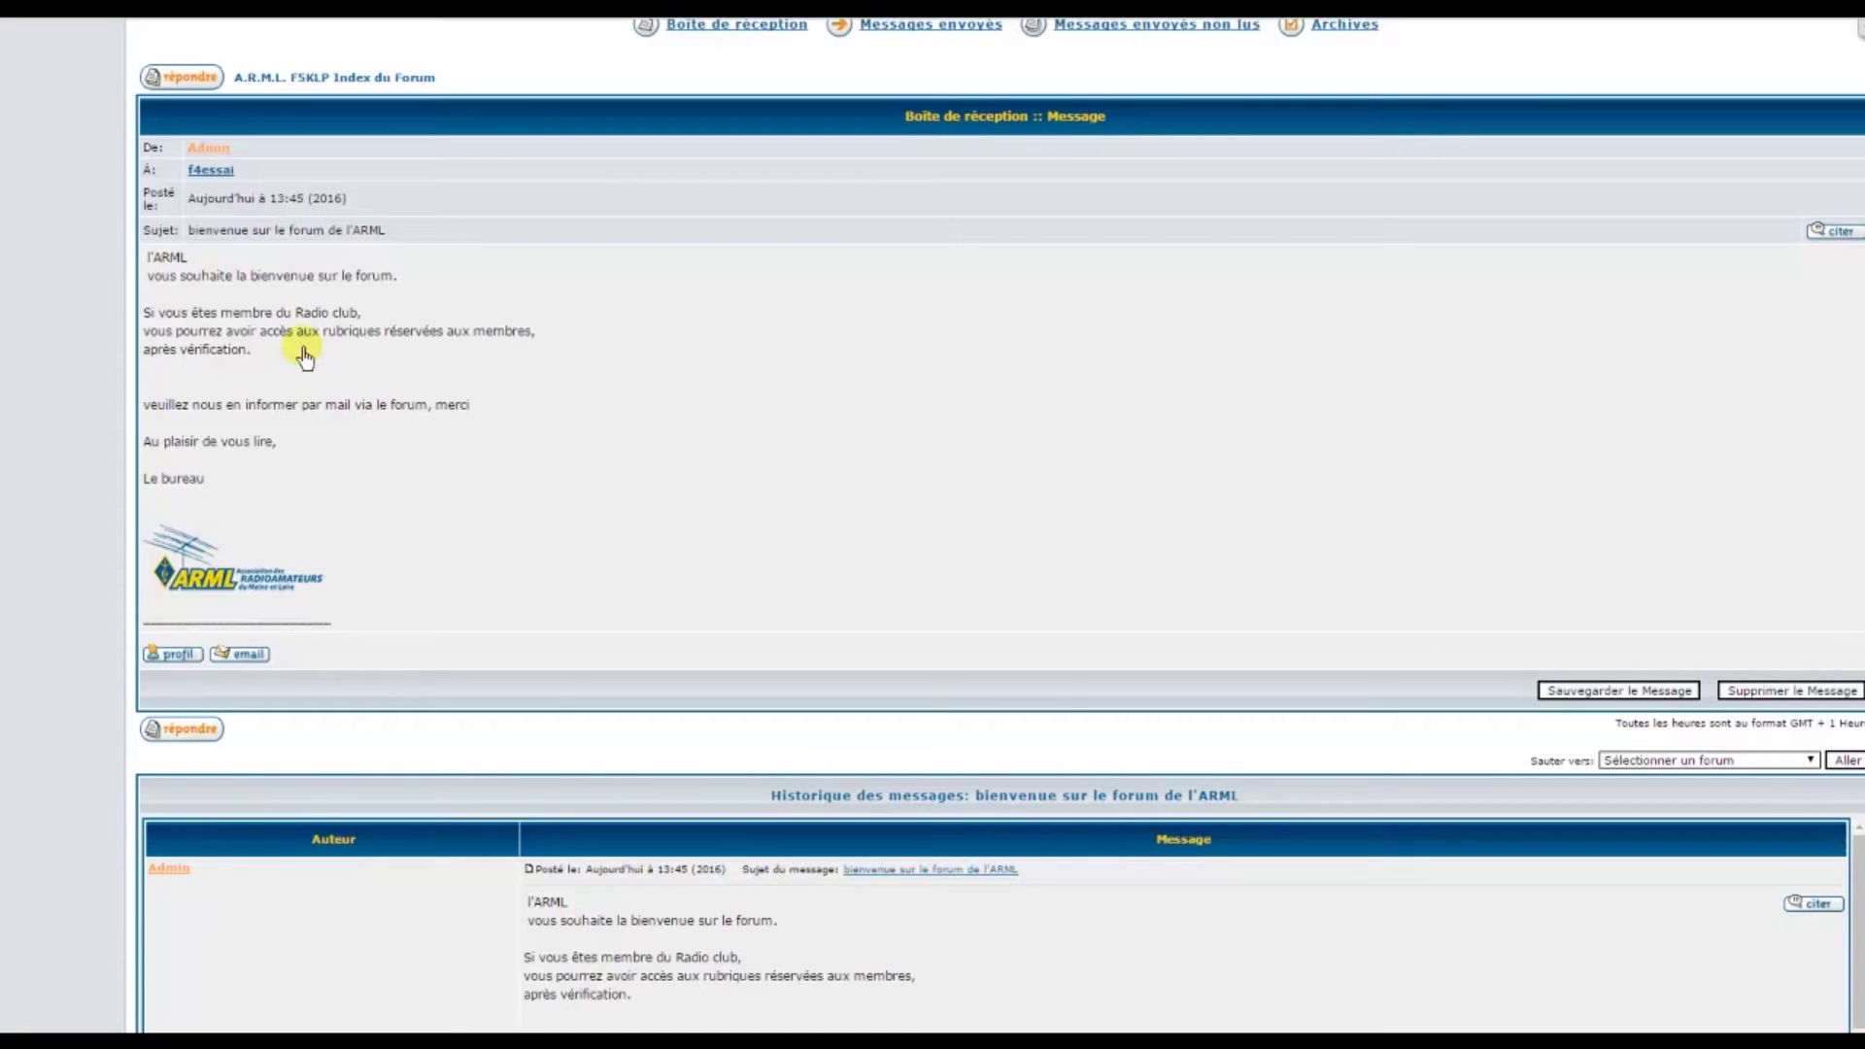
scroll(311, 352, "up", 2)
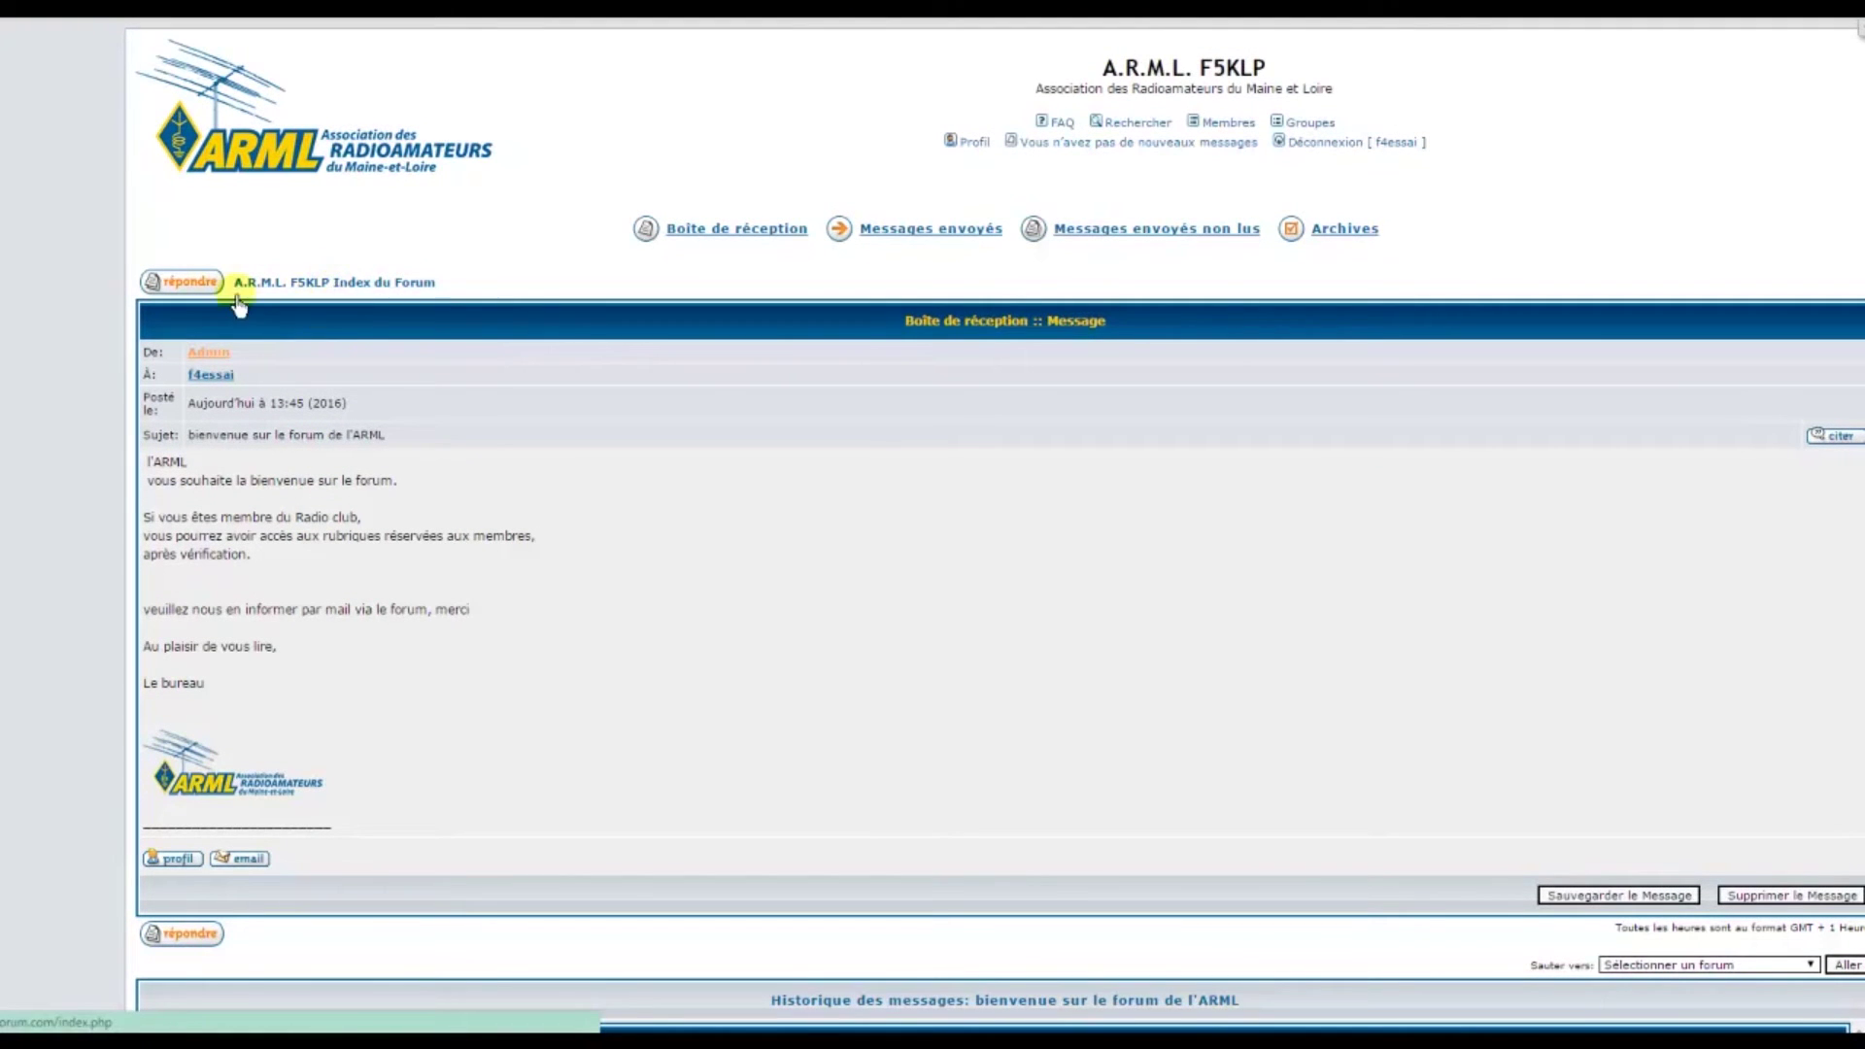
From the forum index, open 'informations sur le forum' and its 'la publicité sur le forum' announcement
left_click(342, 284)
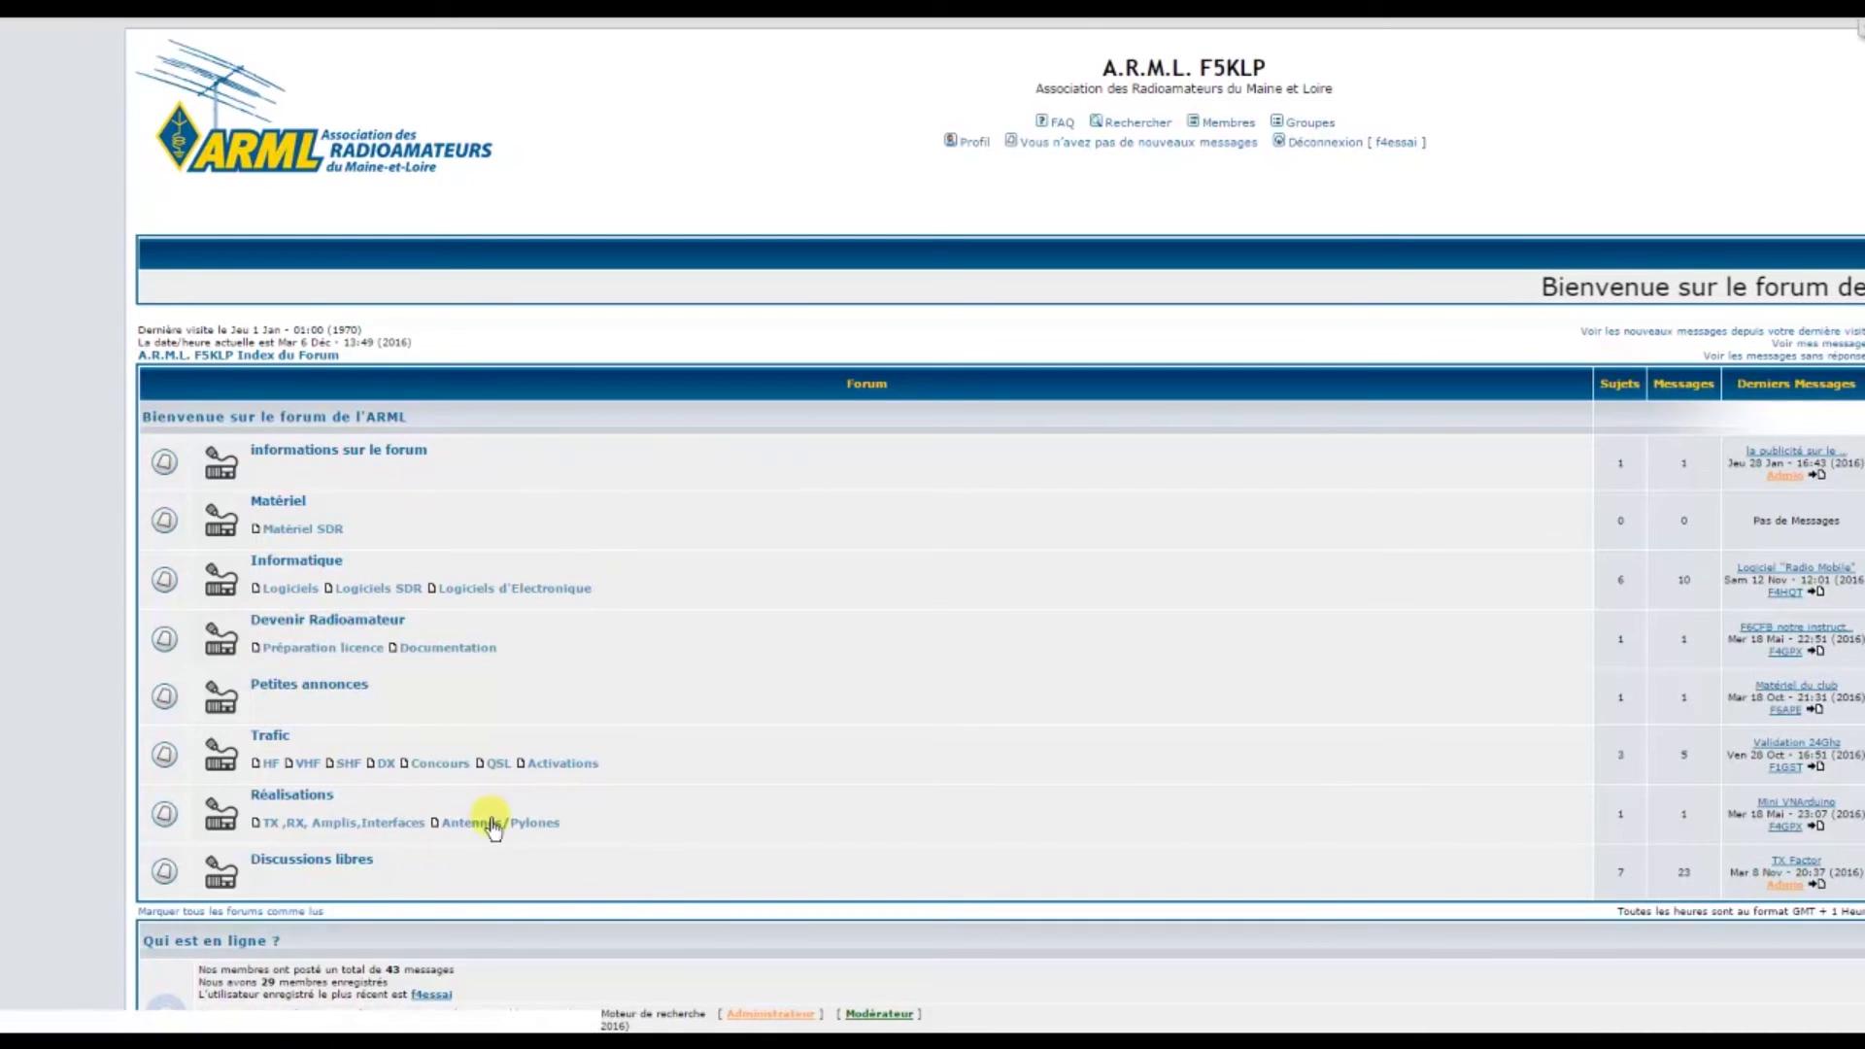
scroll(481, 505, "down", 1)
scroll(483, 505, "down", 1)
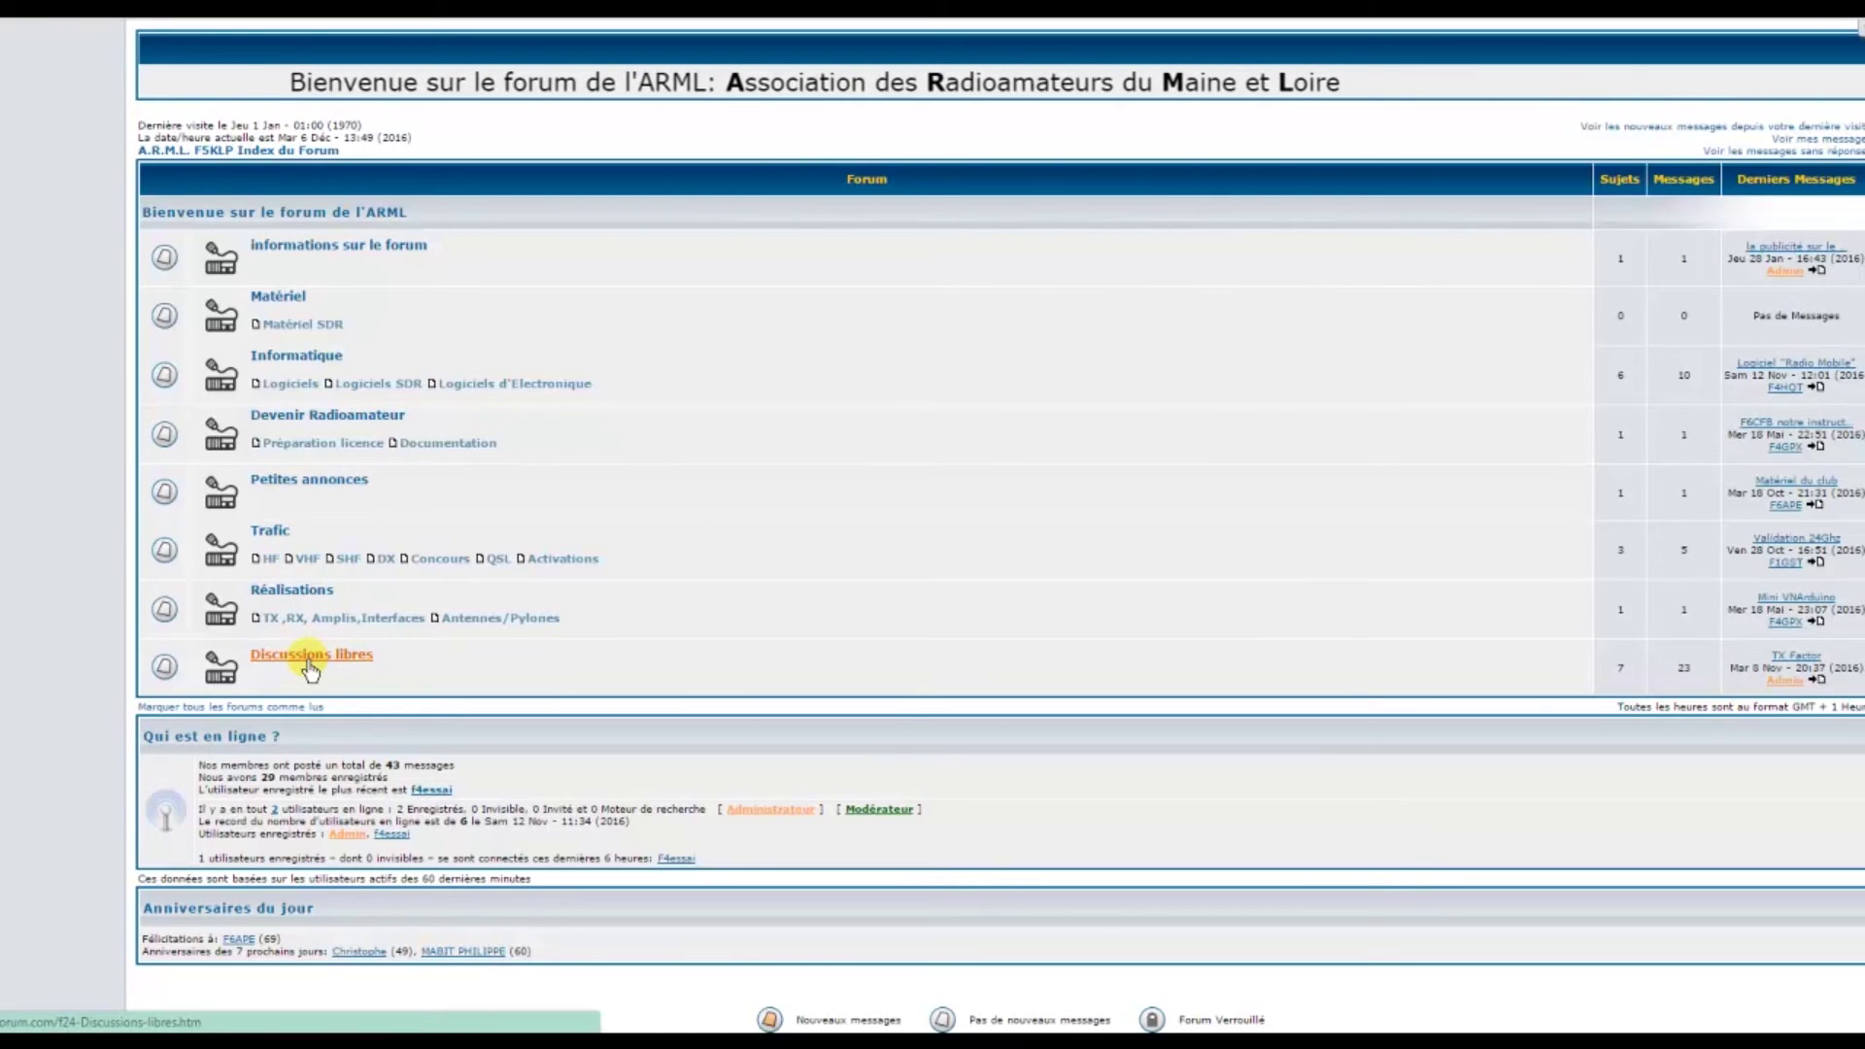
left_click(388, 255)
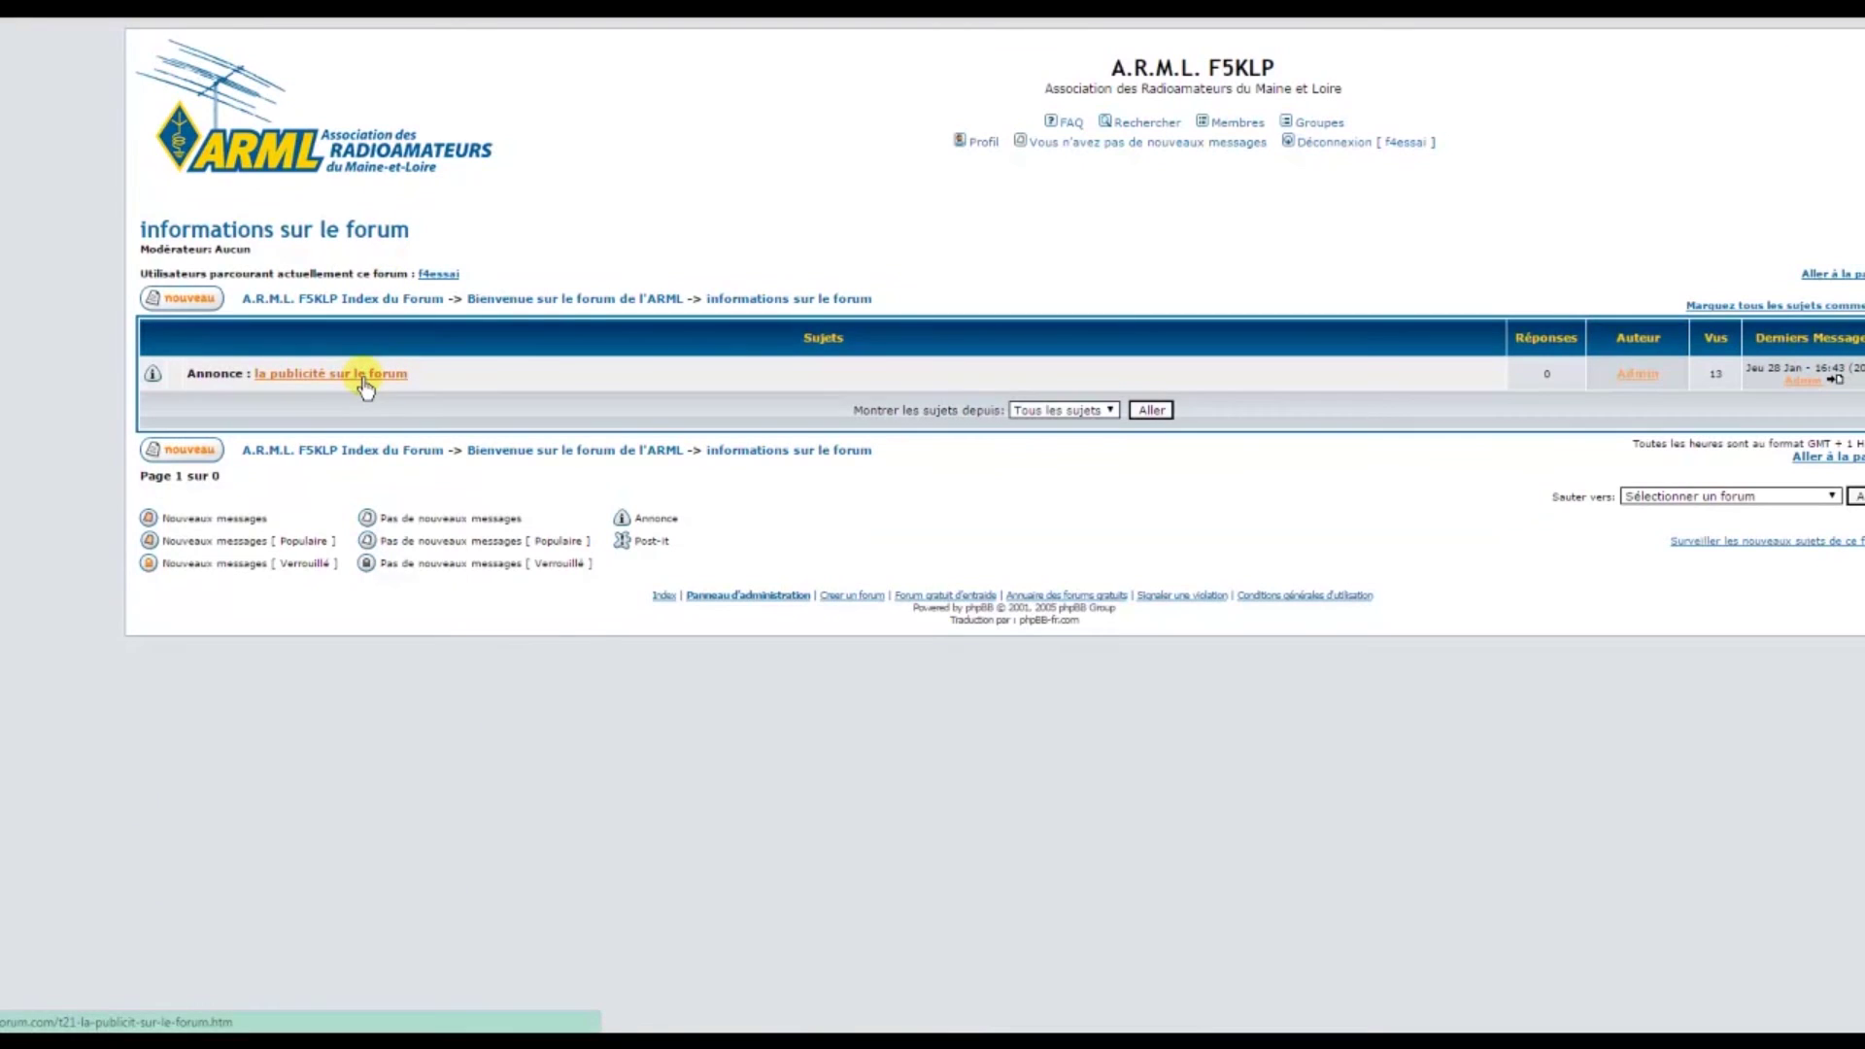
left_click(364, 382)
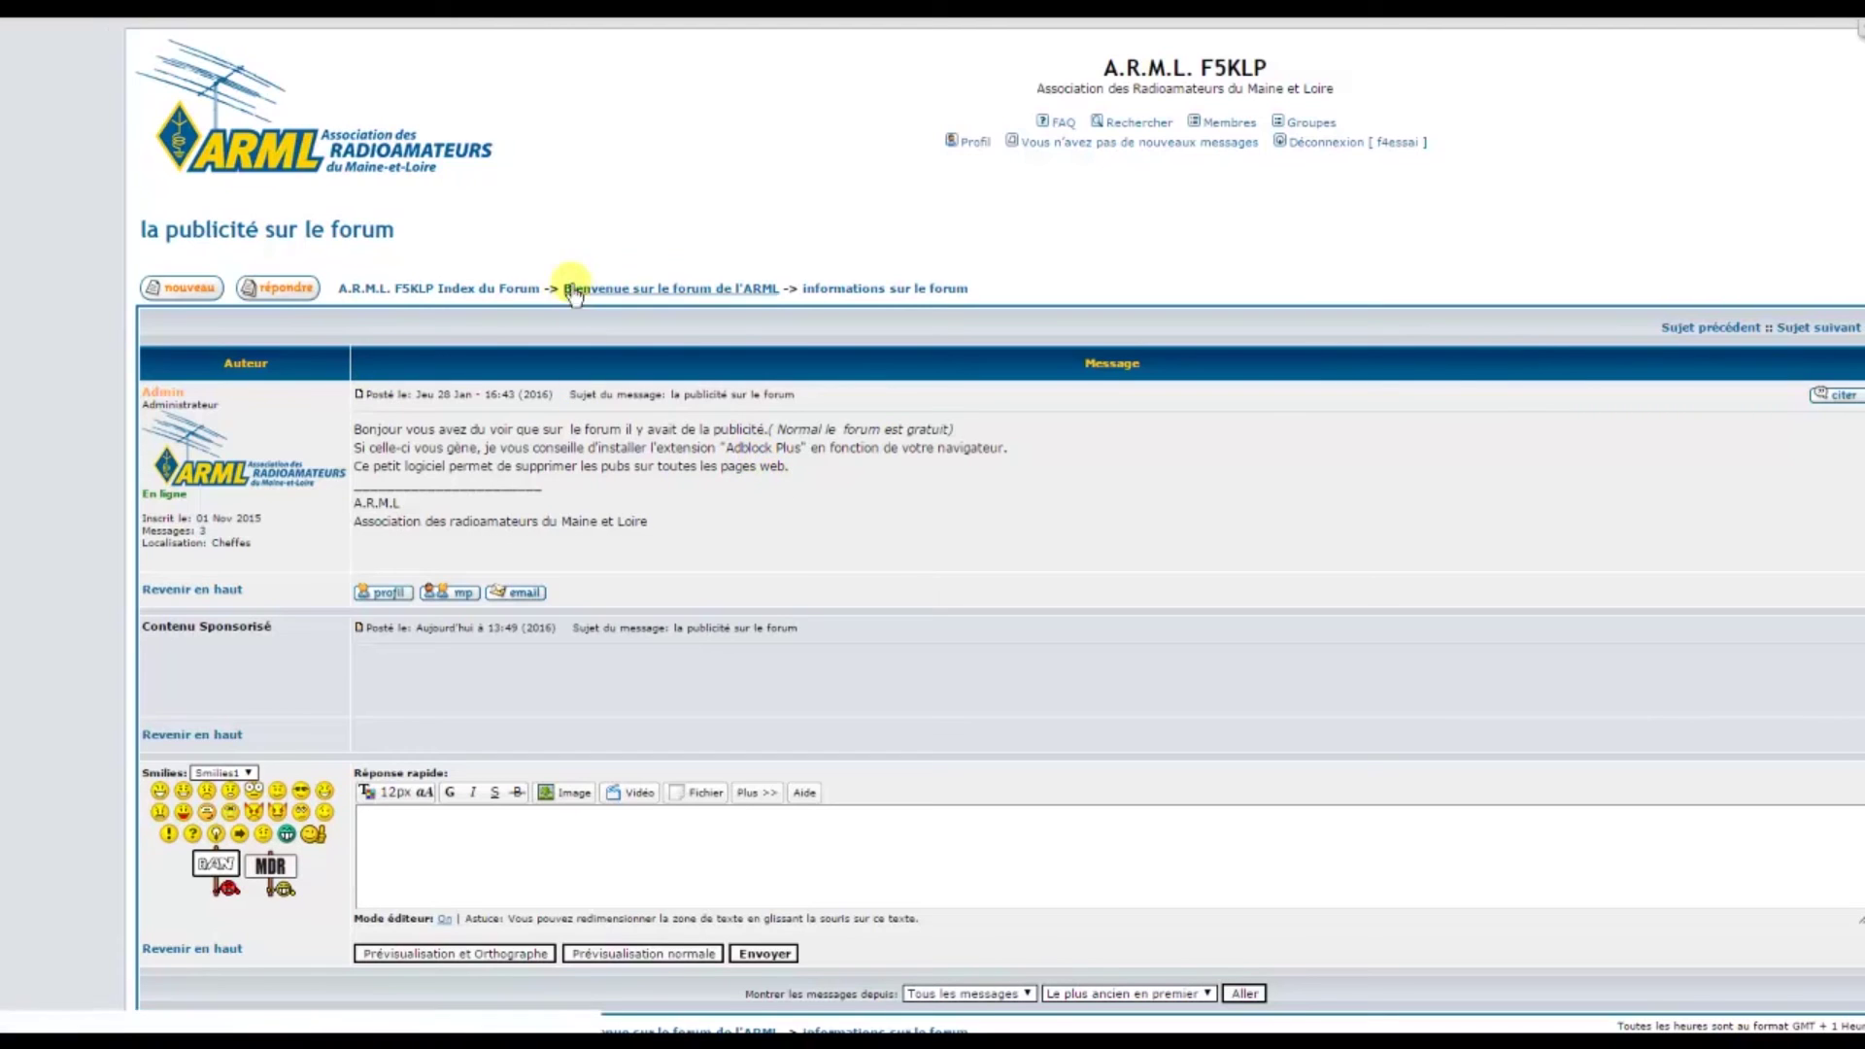
Return to the index and view the 'Histoire de la TSF' topic in Discussions libres, following its link
left_click(486, 292)
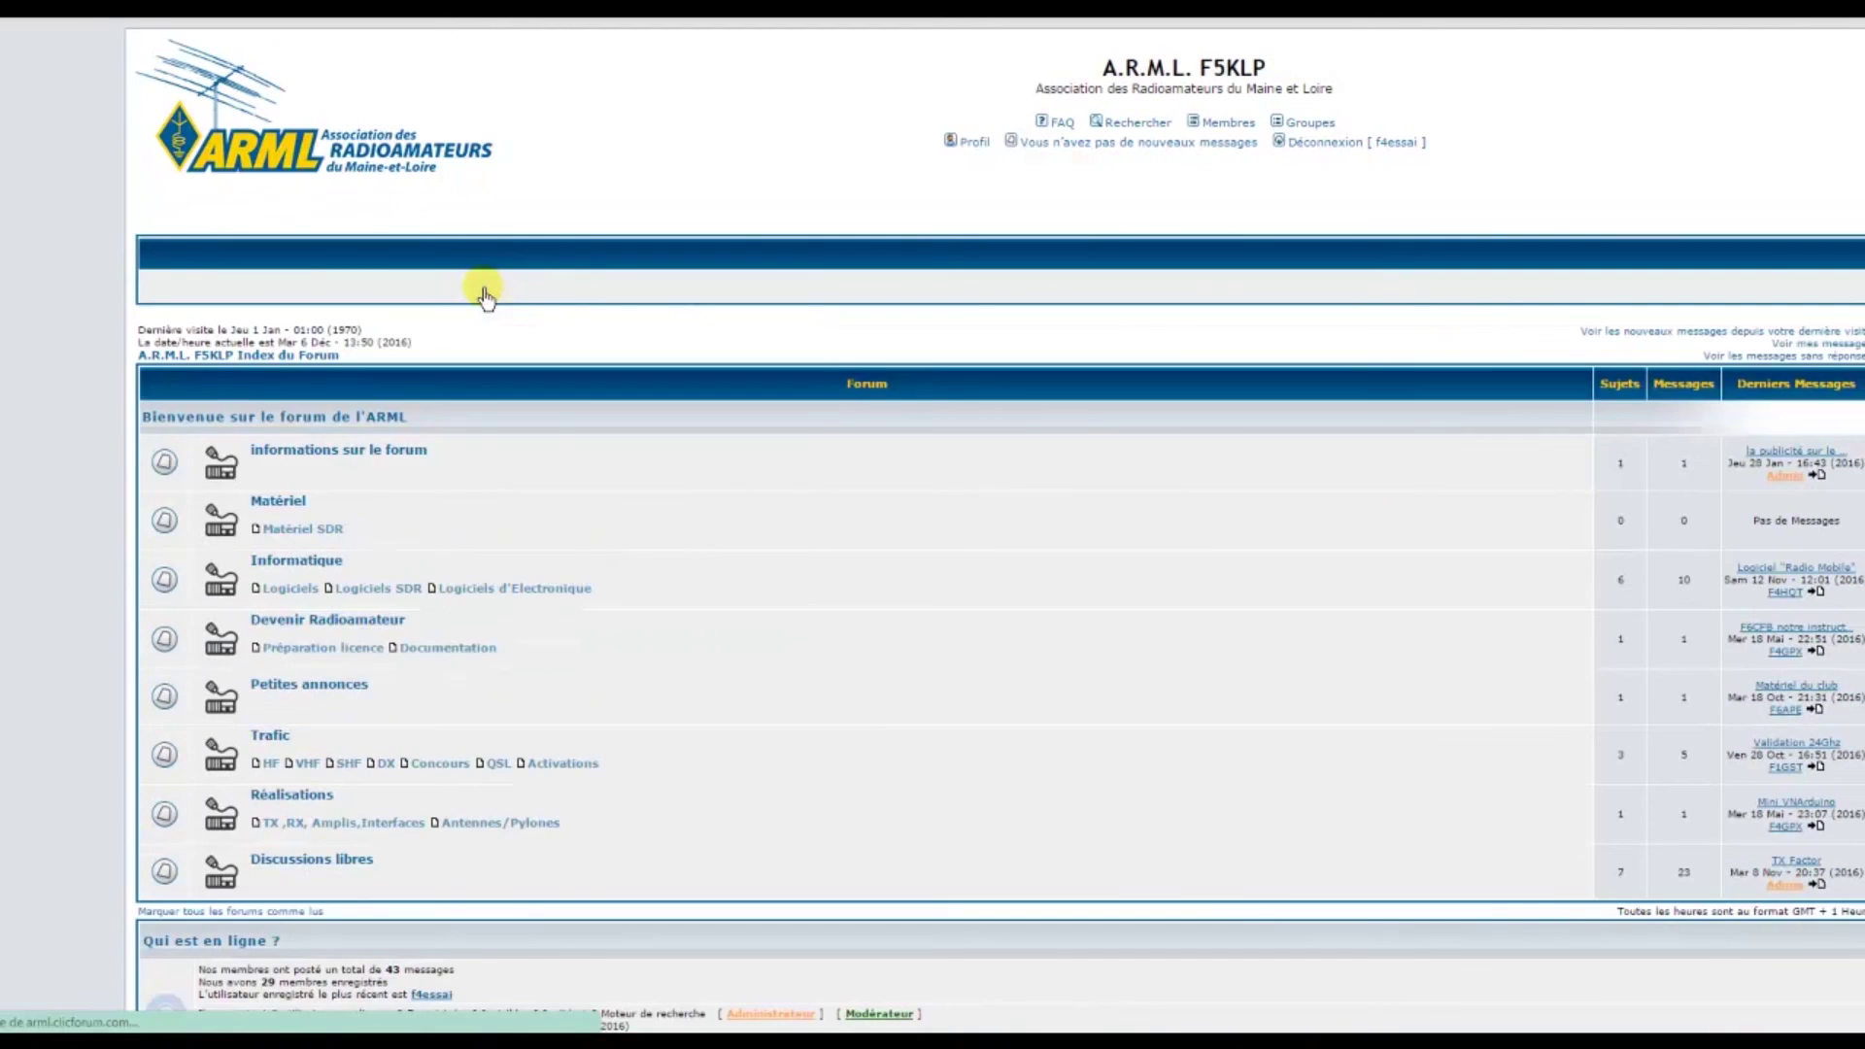
left_click(311, 861)
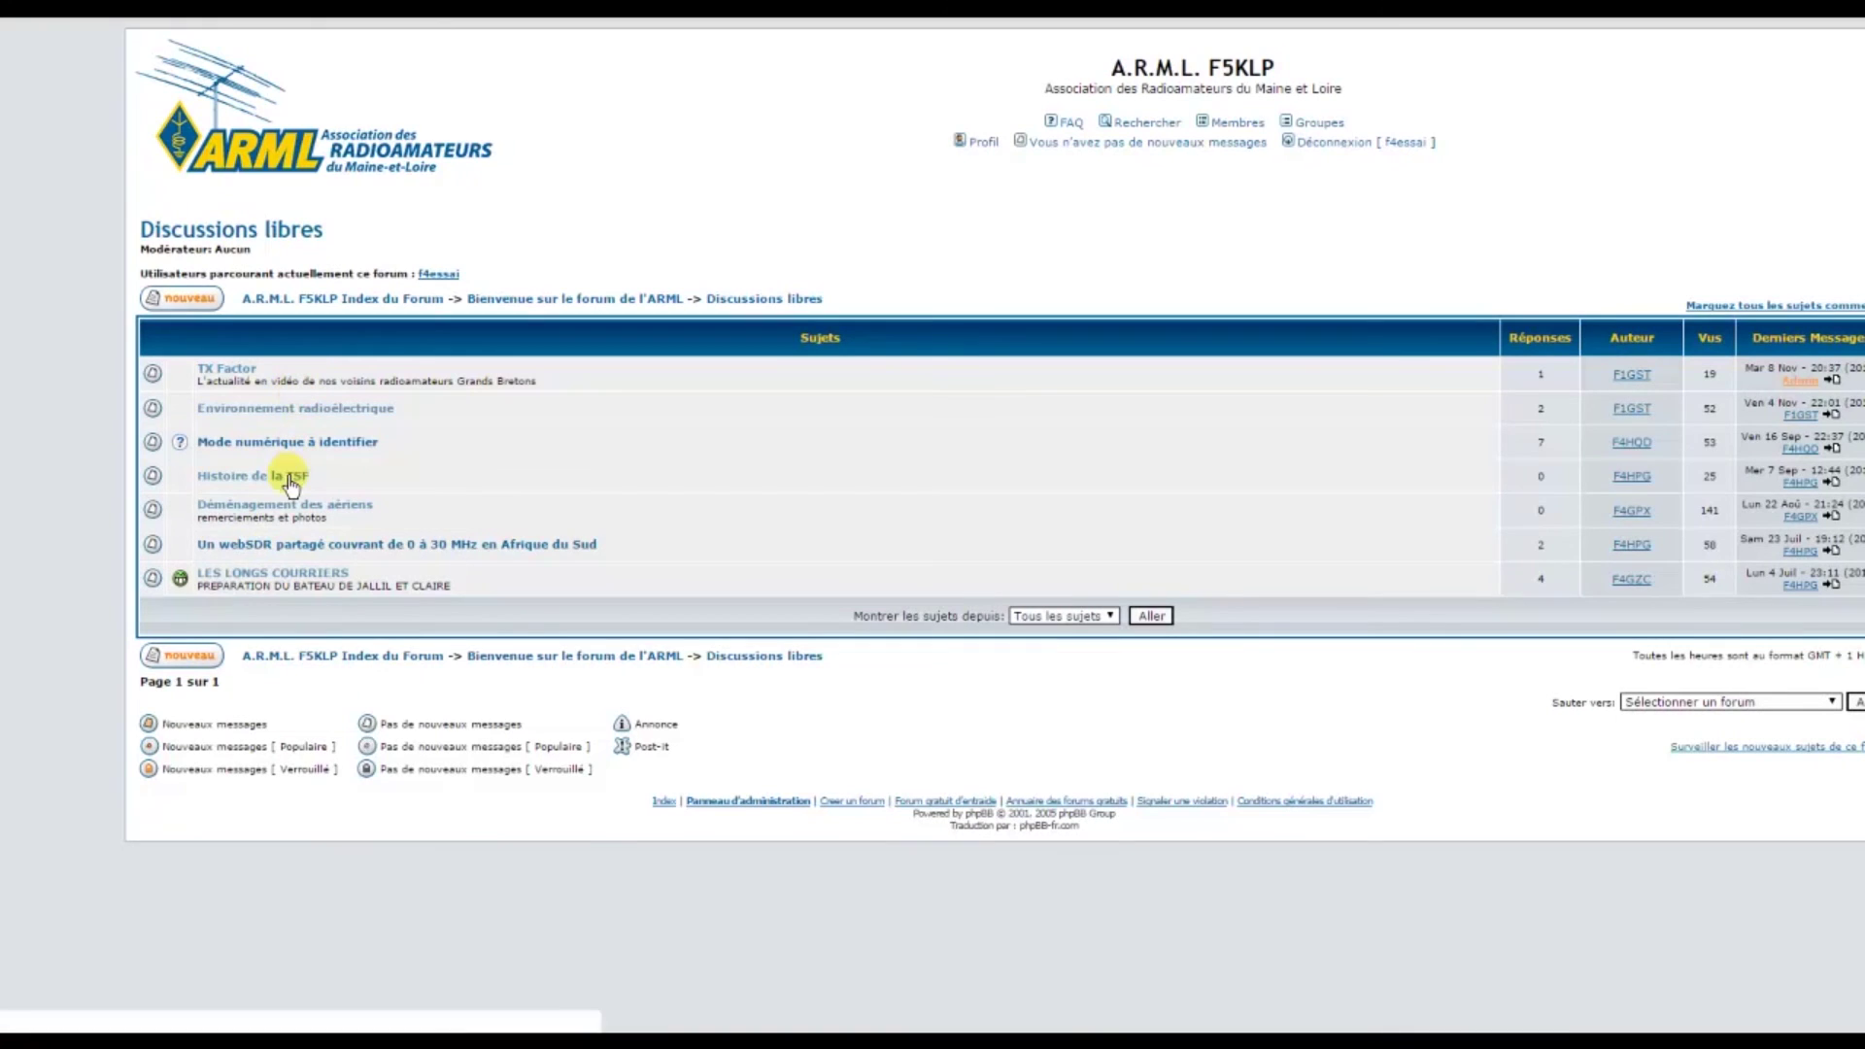
left_click(287, 482)
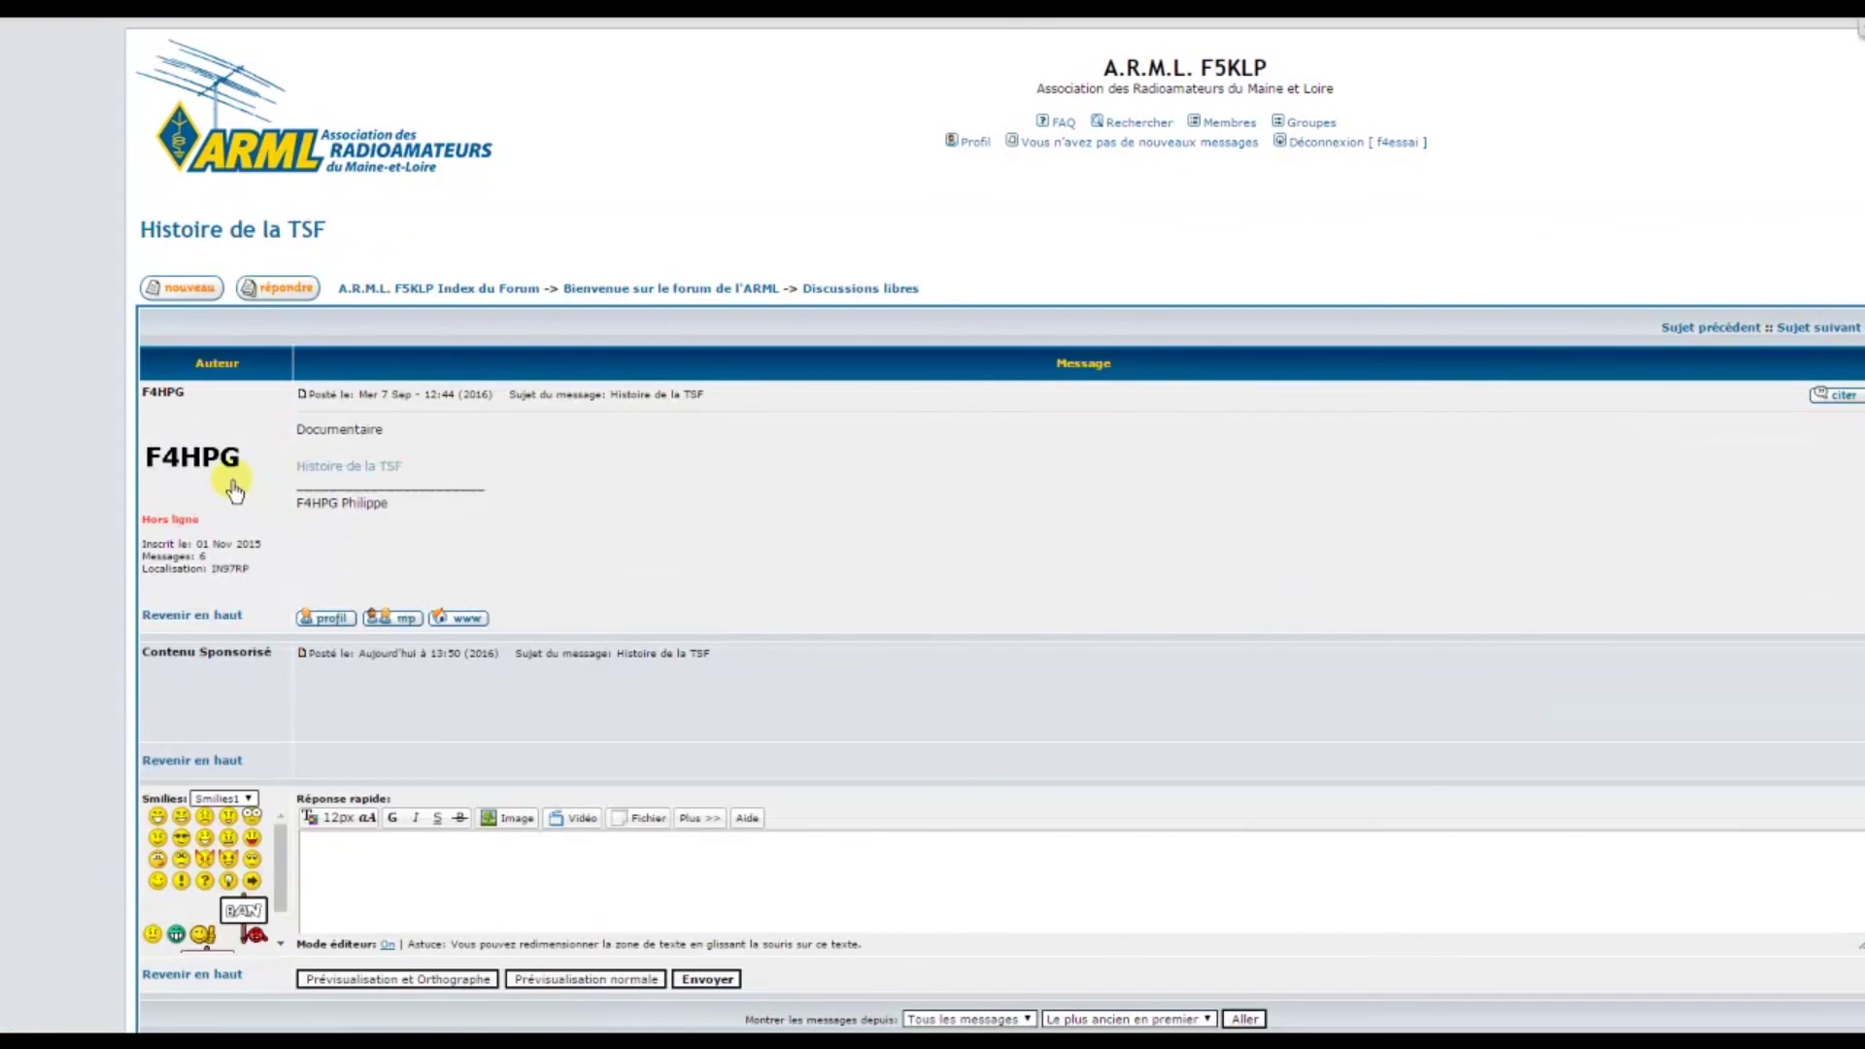
left_click(360, 470)
Log out with Déconnexion, confirm with Oui, and bring up the Connexion page
left_click(1319, 144)
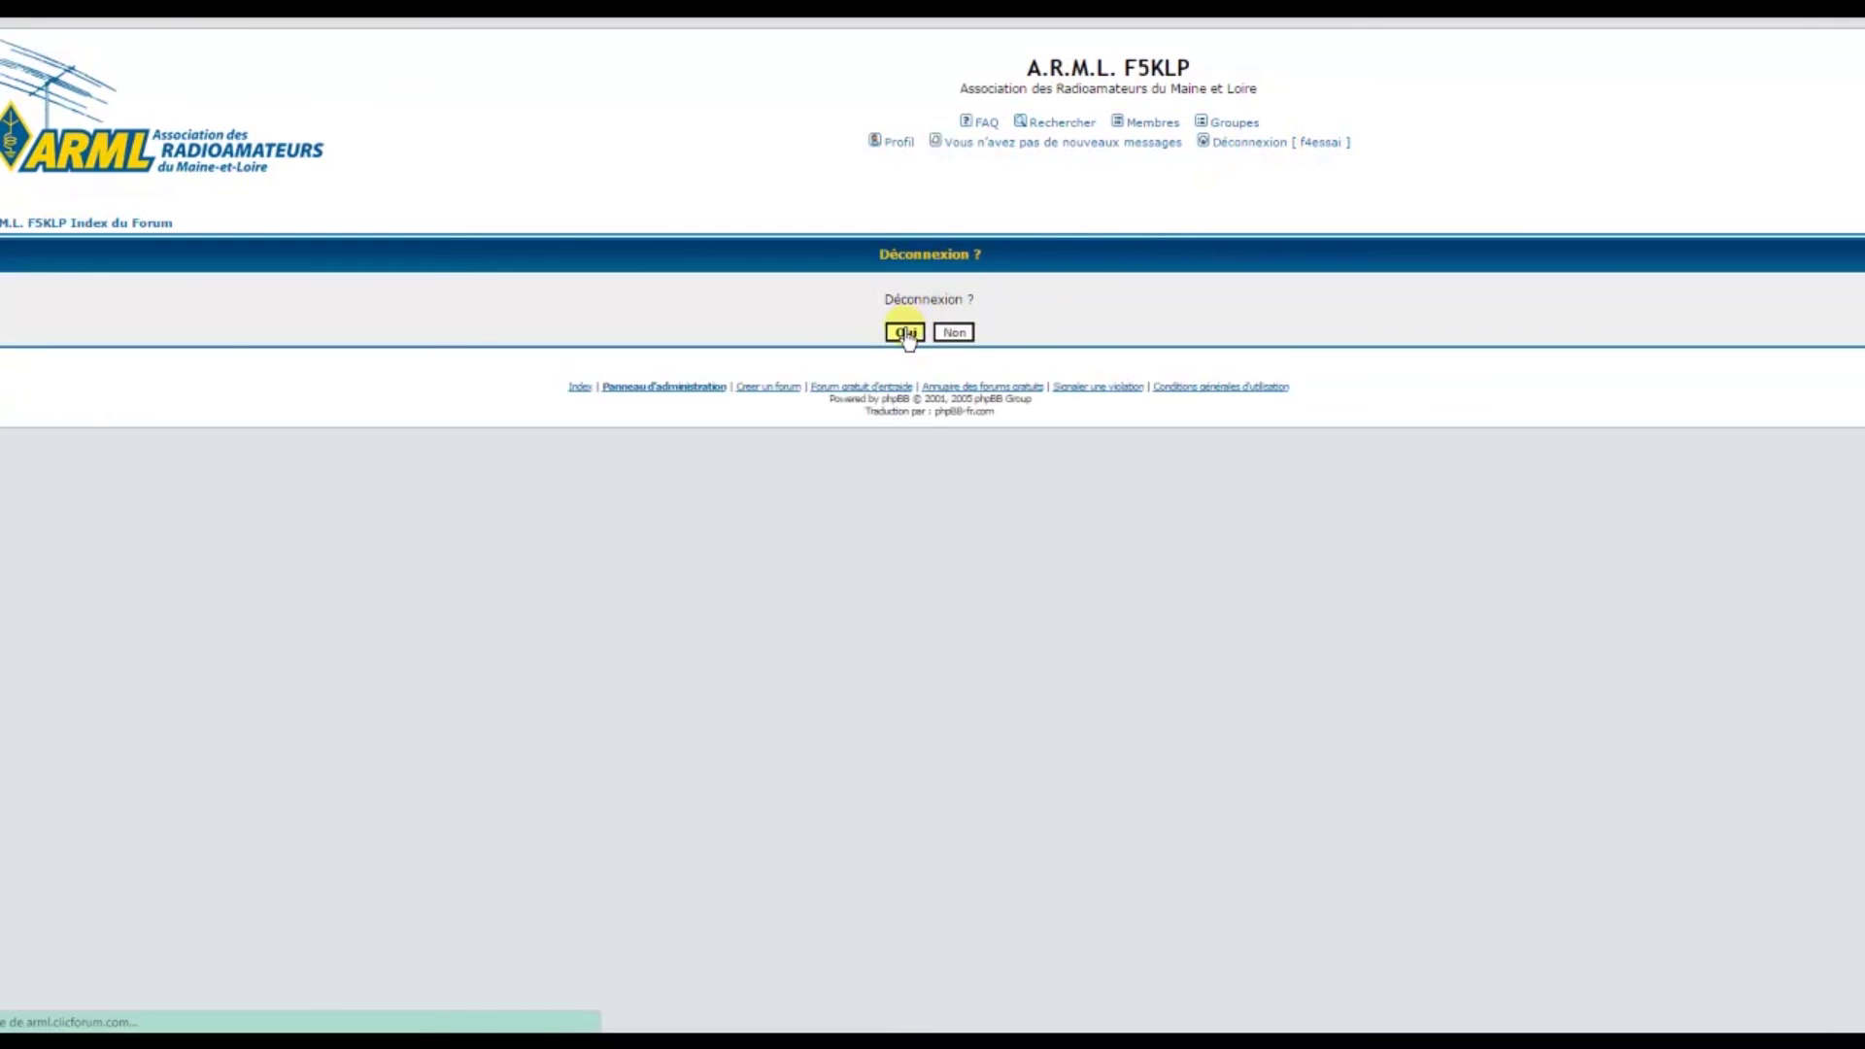
left_click(905, 332)
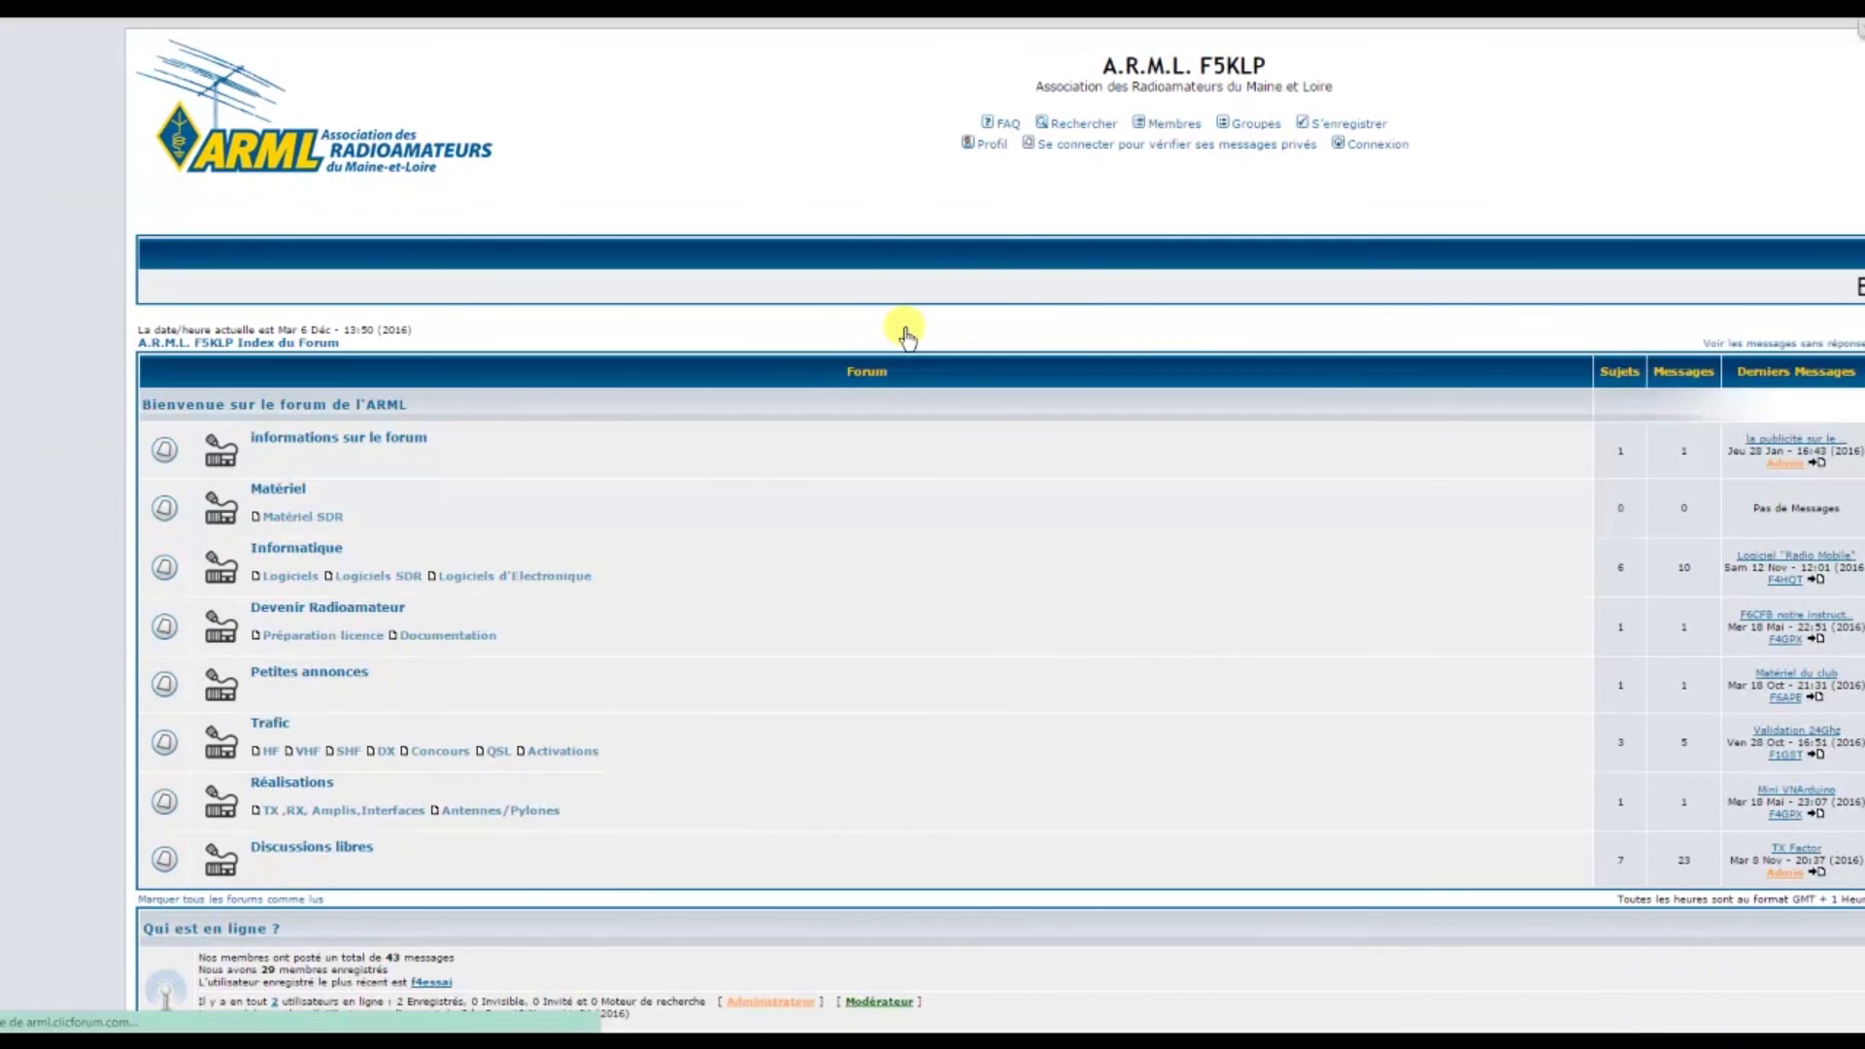
left_click(1380, 146)
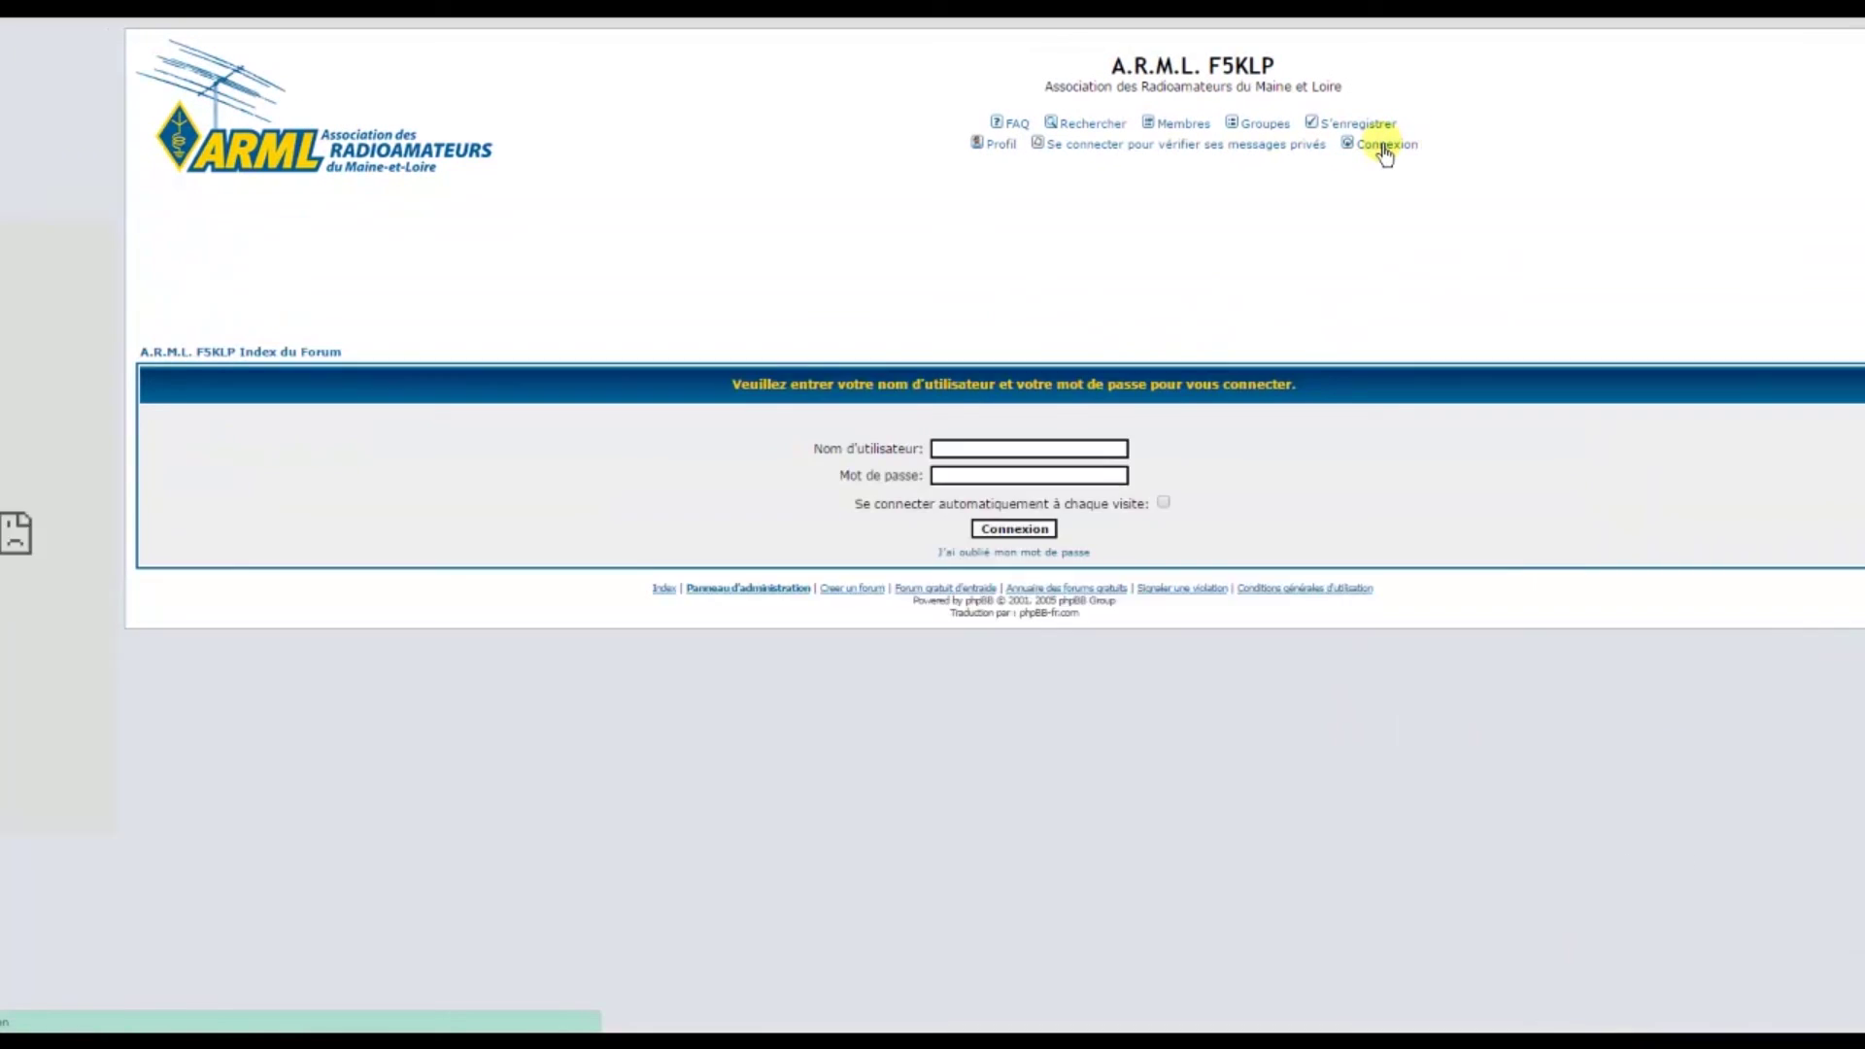